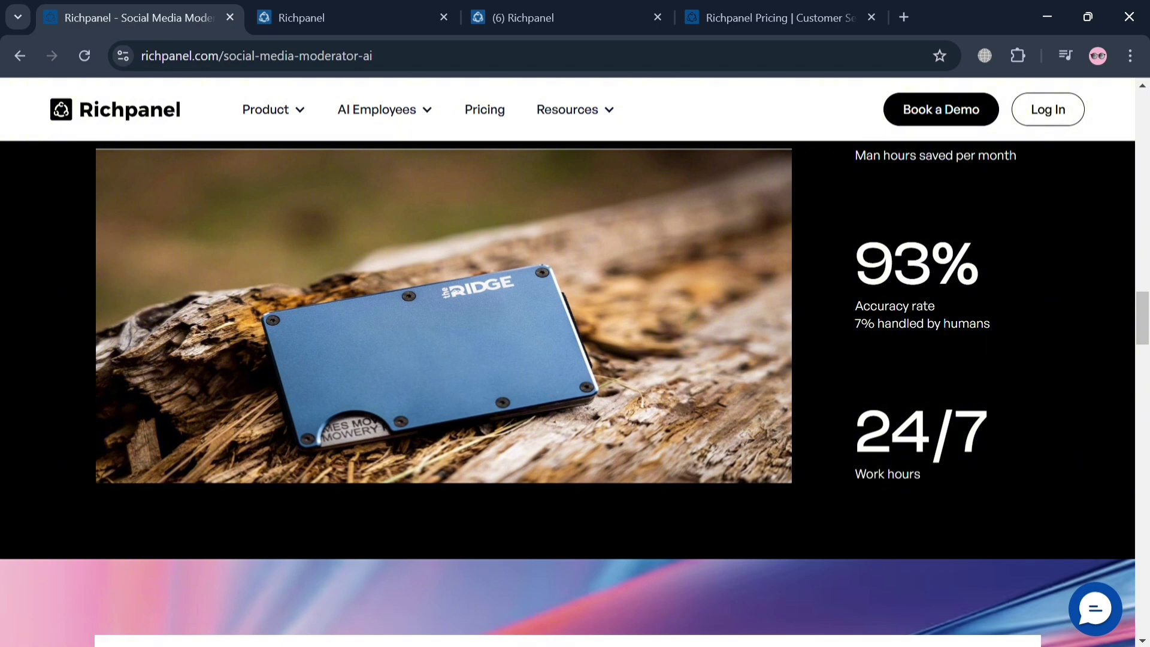
Step: Scroll up and down through the current page to review its content
{"action": "scroll", "coordinate": [866, 415], "scroll_direction": "up", "scroll_amount": 20}
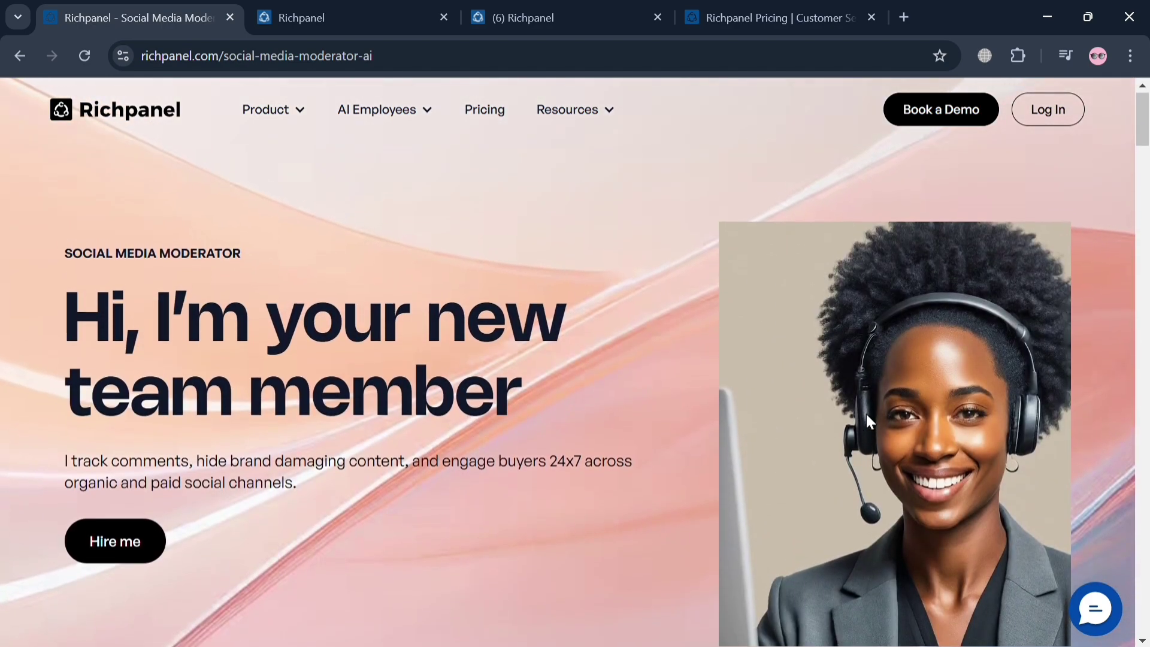
{"action": "scroll", "coordinate": [866, 415], "scroll_direction": "down", "scroll_amount": 5}
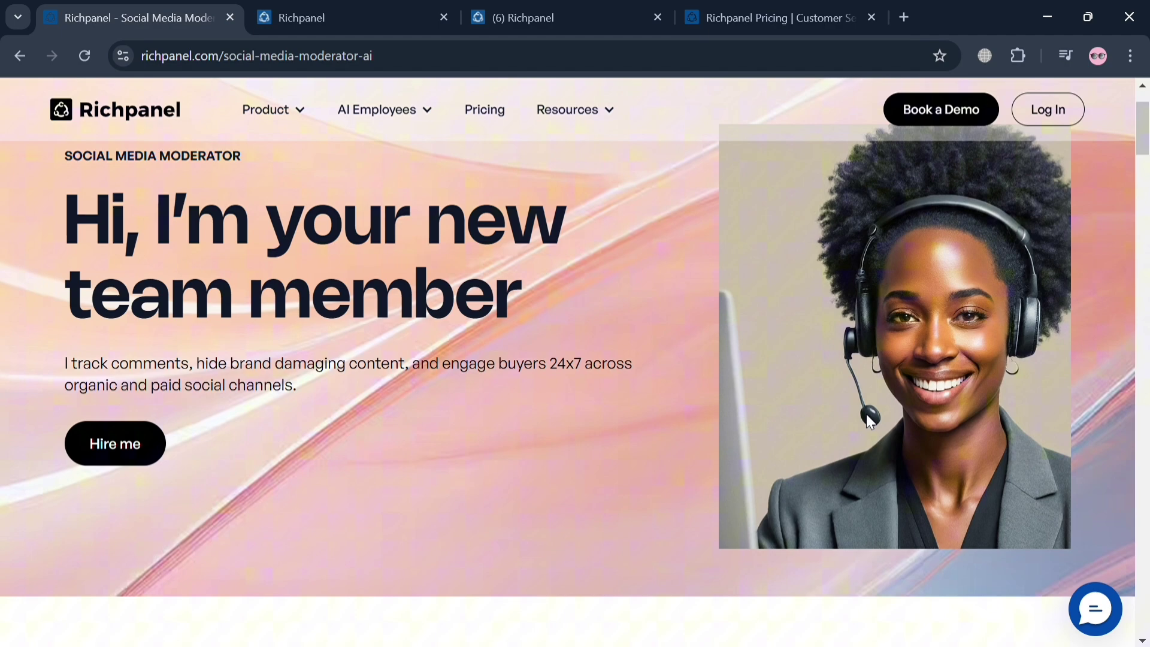
{"action": "scroll", "coordinate": [866, 417], "scroll_direction": "down", "scroll_amount": 6}
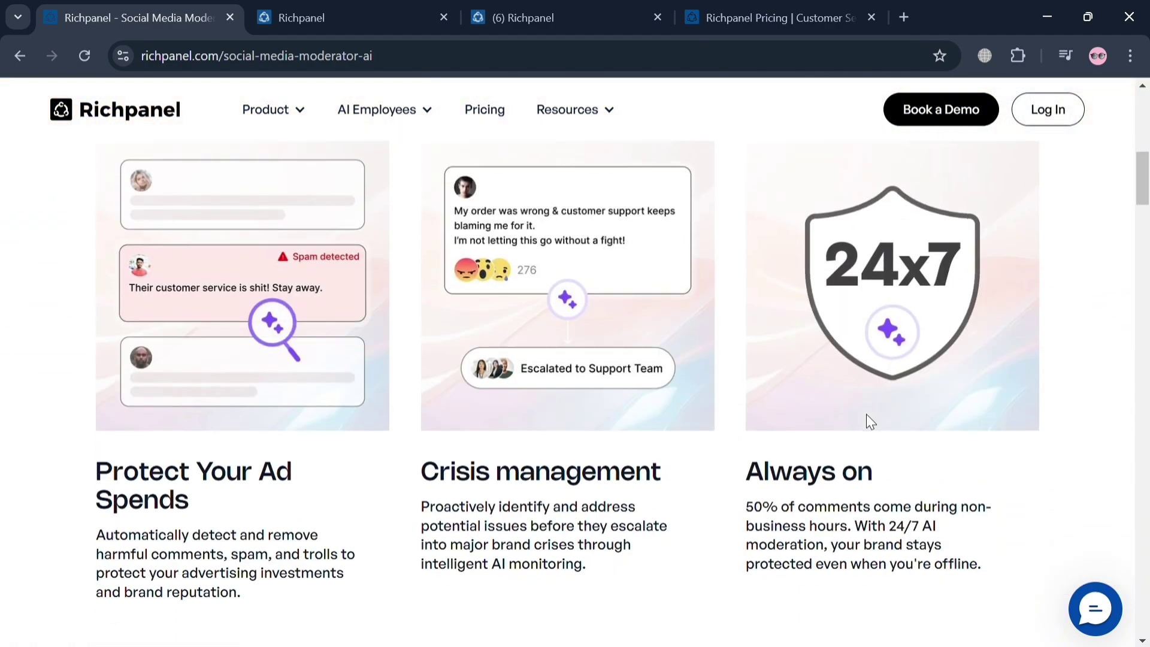
{"action": "scroll", "coordinate": [868, 421], "scroll_direction": "down", "scroll_amount": 7}
{"action": "scroll", "coordinate": [869, 421], "scroll_direction": "up", "scroll_amount": 6}
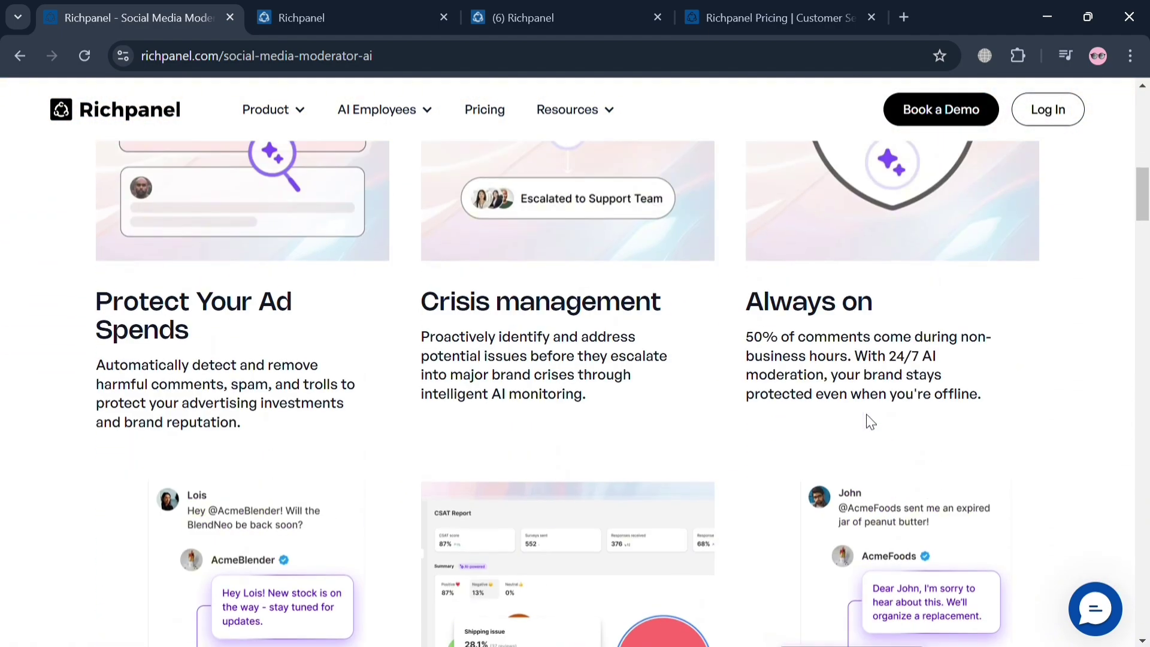
{"action": "scroll", "coordinate": [866, 415], "scroll_direction": "down", "scroll_amount": 4}
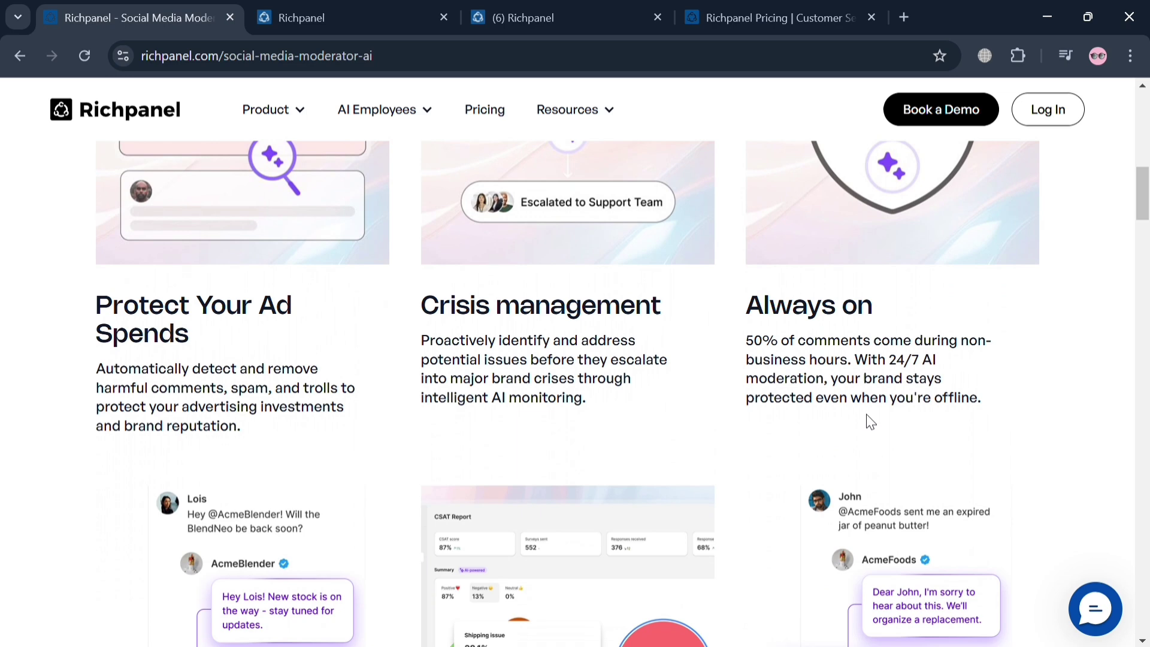
{"action": "scroll", "coordinate": [866, 414], "scroll_direction": "down", "scroll_amount": 7}
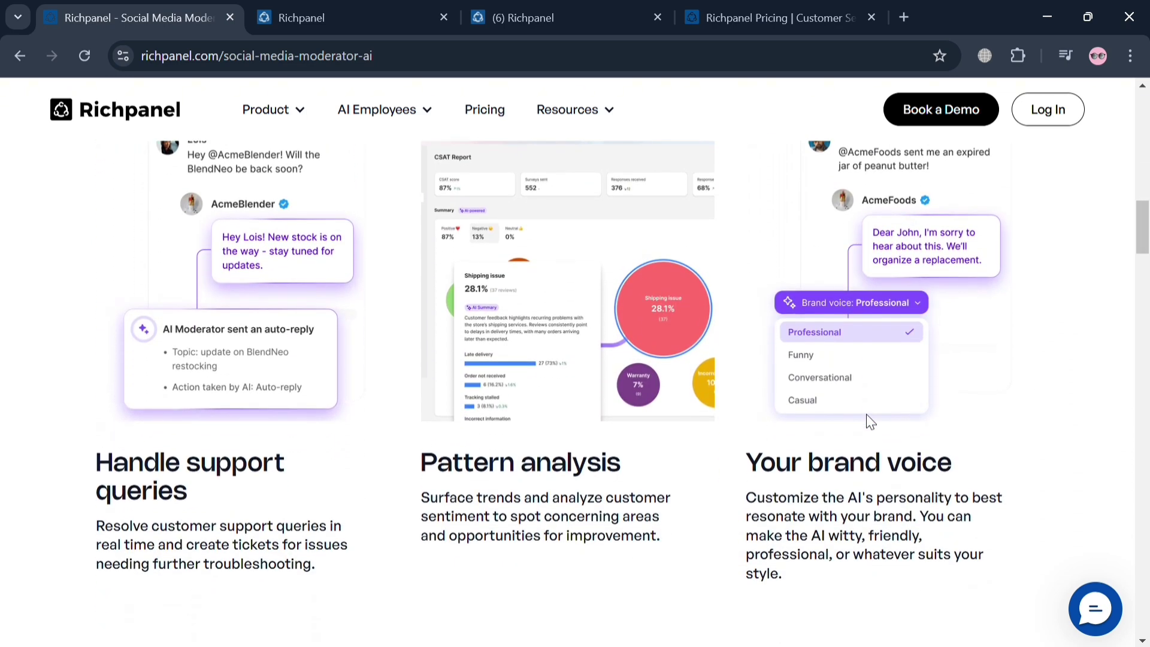
{"action": "scroll", "coordinate": [866, 415], "scroll_direction": "down", "scroll_amount": 10}
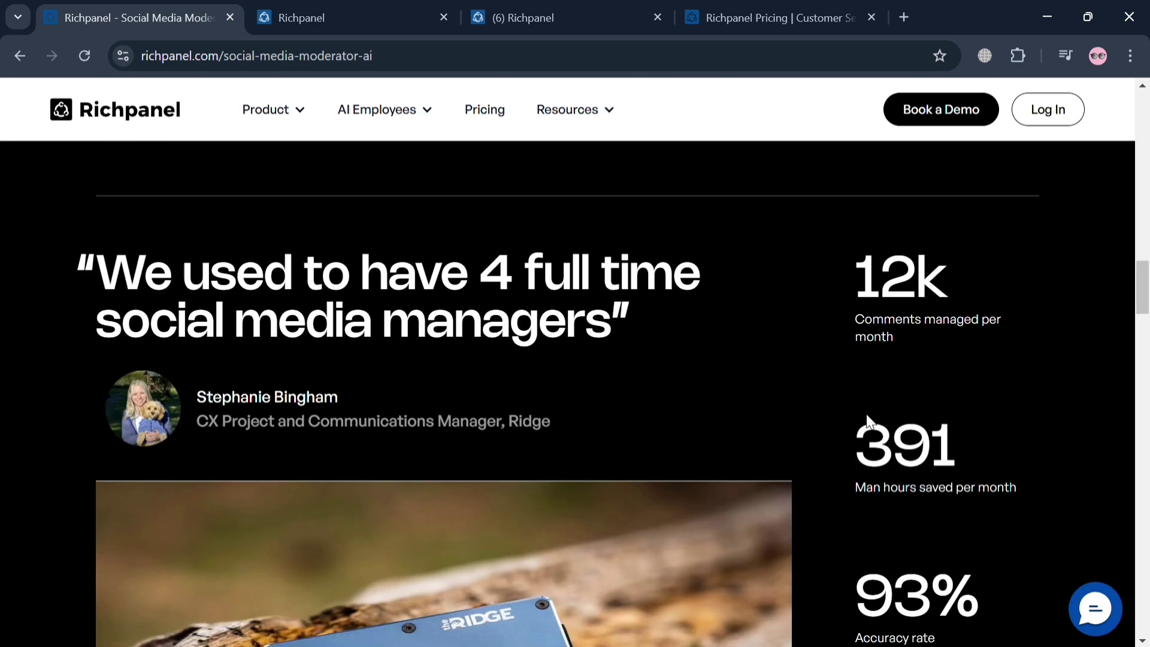
{"action": "scroll", "coordinate": [870, 422], "scroll_direction": "down", "scroll_amount": 9}
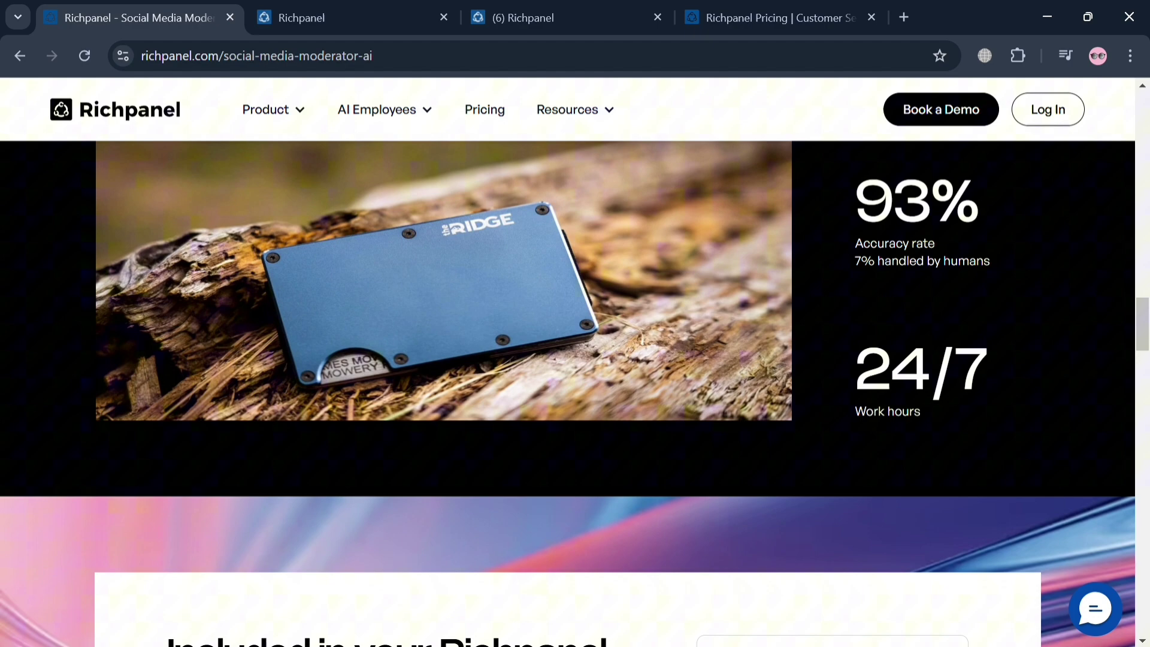
{"action": "scroll", "coordinate": [870, 423], "scroll_direction": "down", "scroll_amount": 8}
{"action": "scroll", "coordinate": [870, 423], "scroll_direction": "up", "scroll_amount": 7}
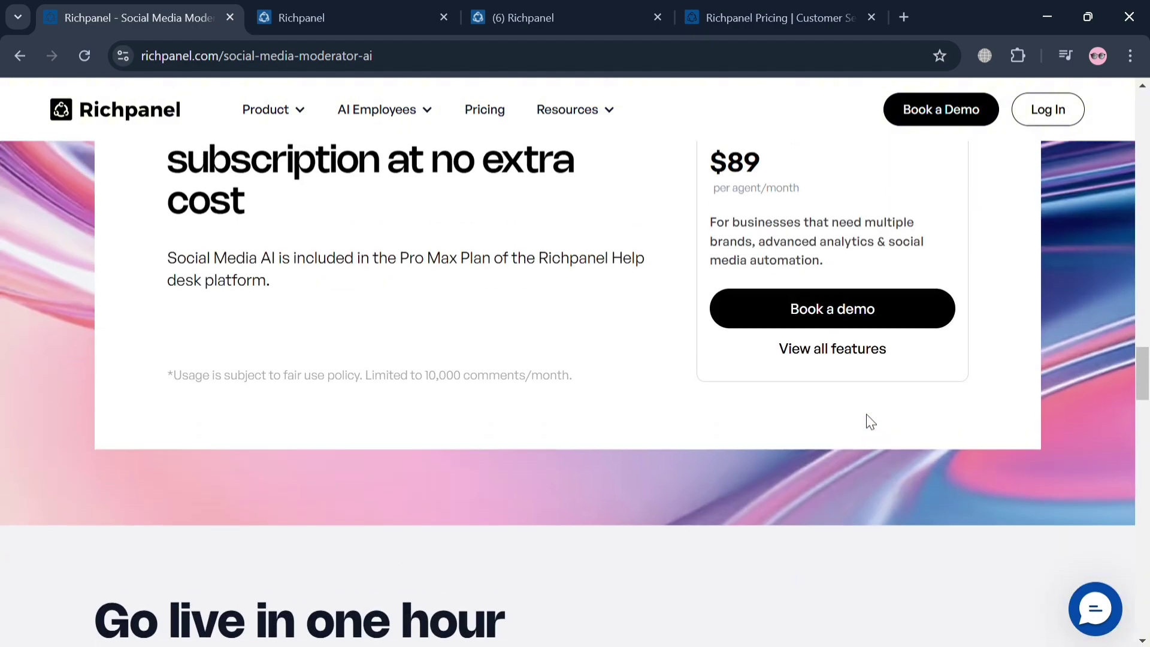
{"action": "scroll", "coordinate": [870, 423], "scroll_direction": "down", "scroll_amount": 2}
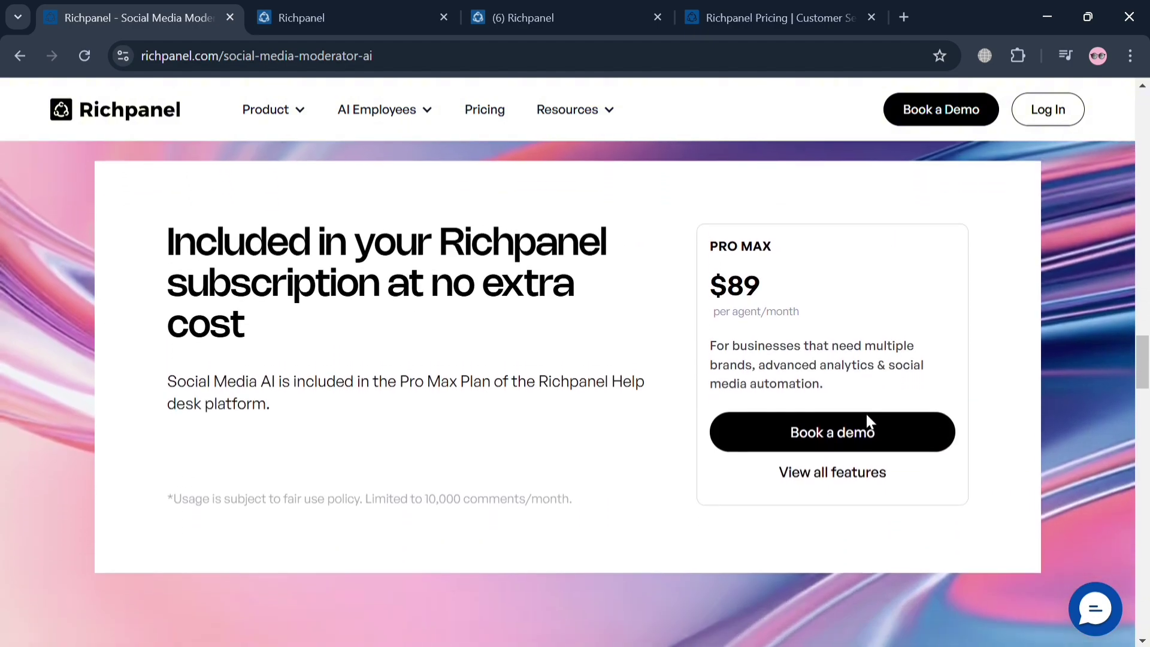
{"action": "scroll", "coordinate": [870, 422], "scroll_direction": "down", "scroll_amount": 6}
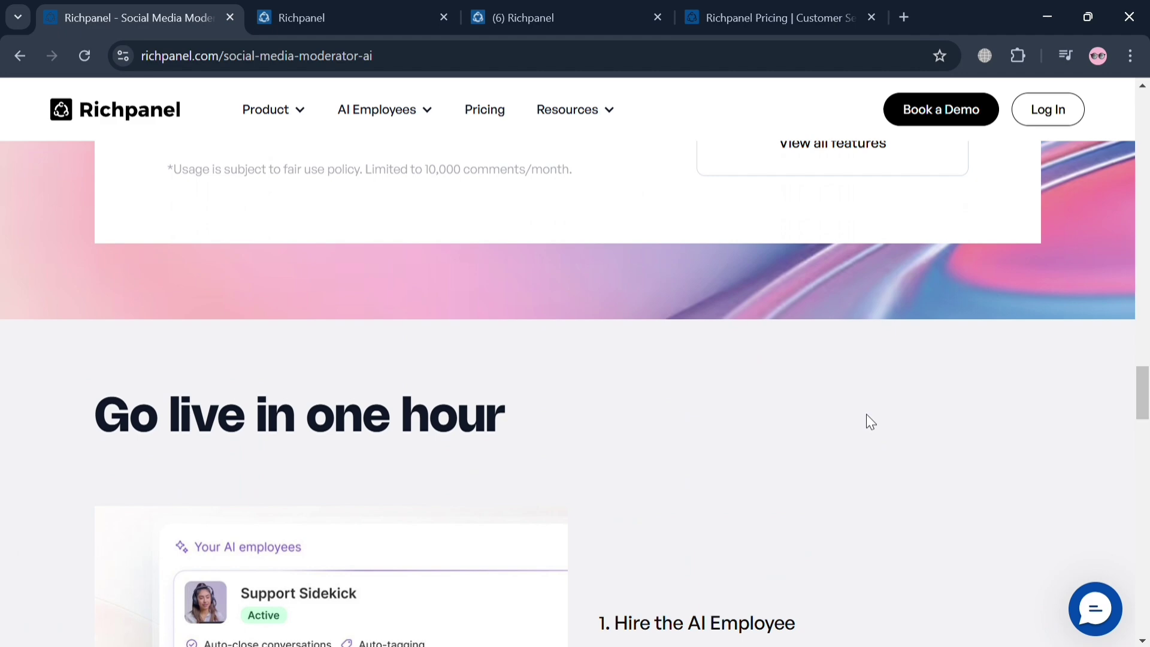
{"action": "scroll", "coordinate": [870, 422], "scroll_direction": "down", "scroll_amount": 5}
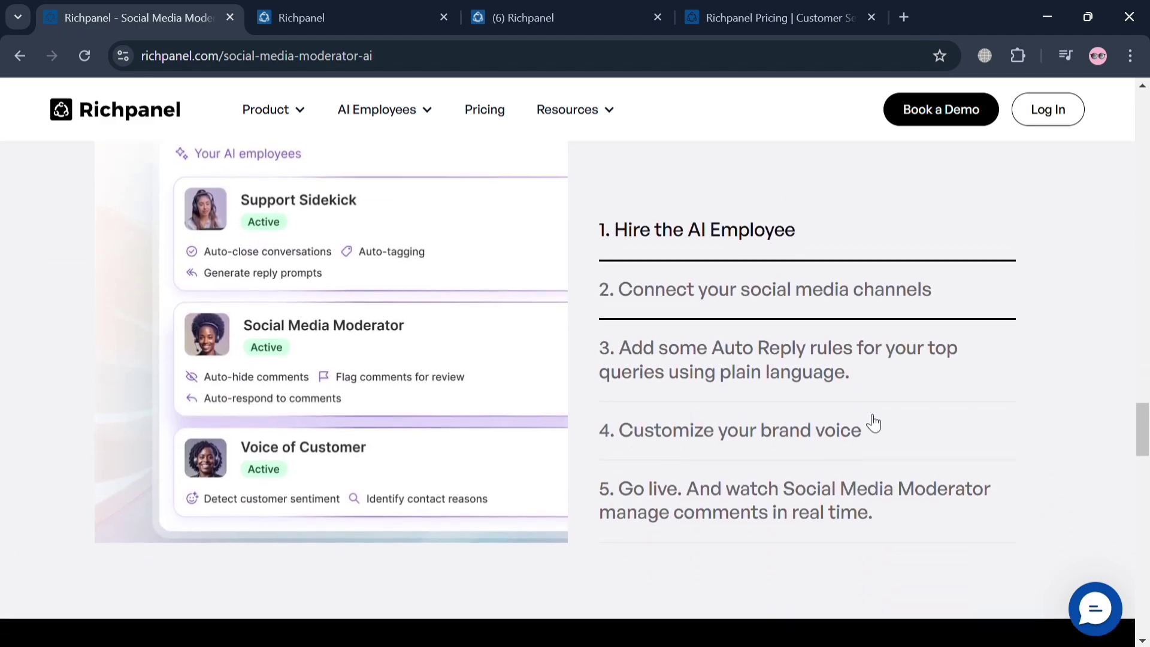
{"action": "scroll", "coordinate": [873, 421], "scroll_direction": "up", "scroll_amount": 1}
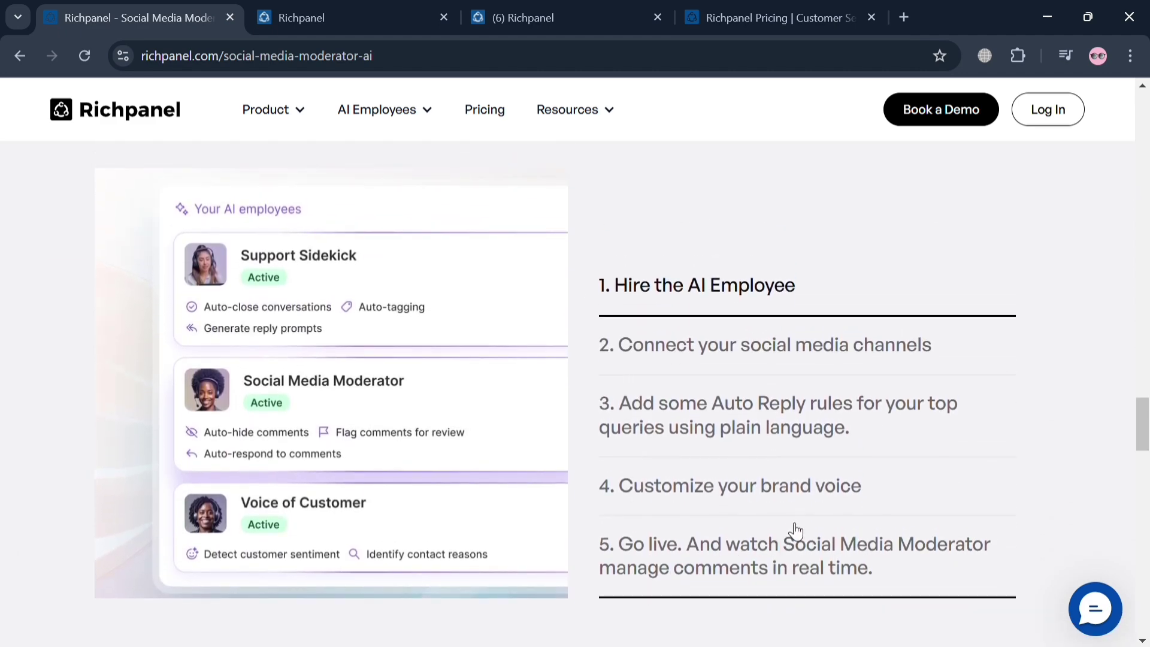
{"action": "scroll", "coordinate": [796, 531], "scroll_direction": "down", "scroll_amount": 2}
{"action": "scroll", "coordinate": [796, 531], "scroll_direction": "up", "scroll_amount": 2}
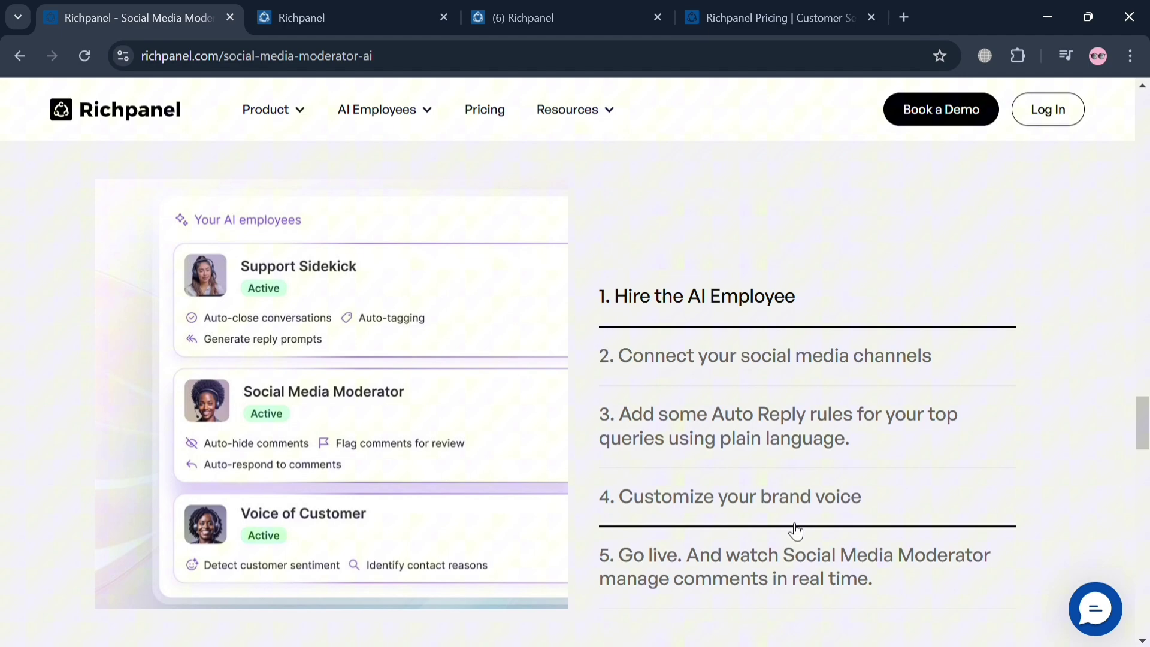
{"action": "scroll", "coordinate": [795, 525], "scroll_direction": "down", "scroll_amount": 10}
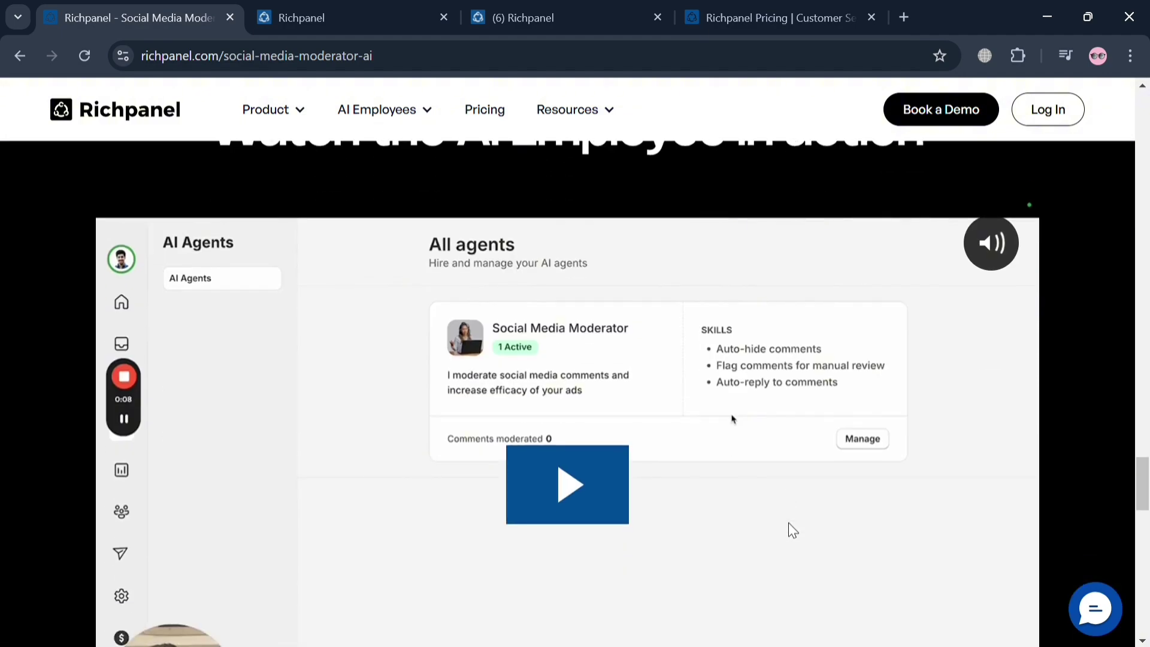
{"action": "scroll", "coordinate": [789, 523], "scroll_direction": "down", "scroll_amount": 3}
{"action": "scroll", "coordinate": [670, 367], "scroll_direction": "up", "scroll_amount": 3}
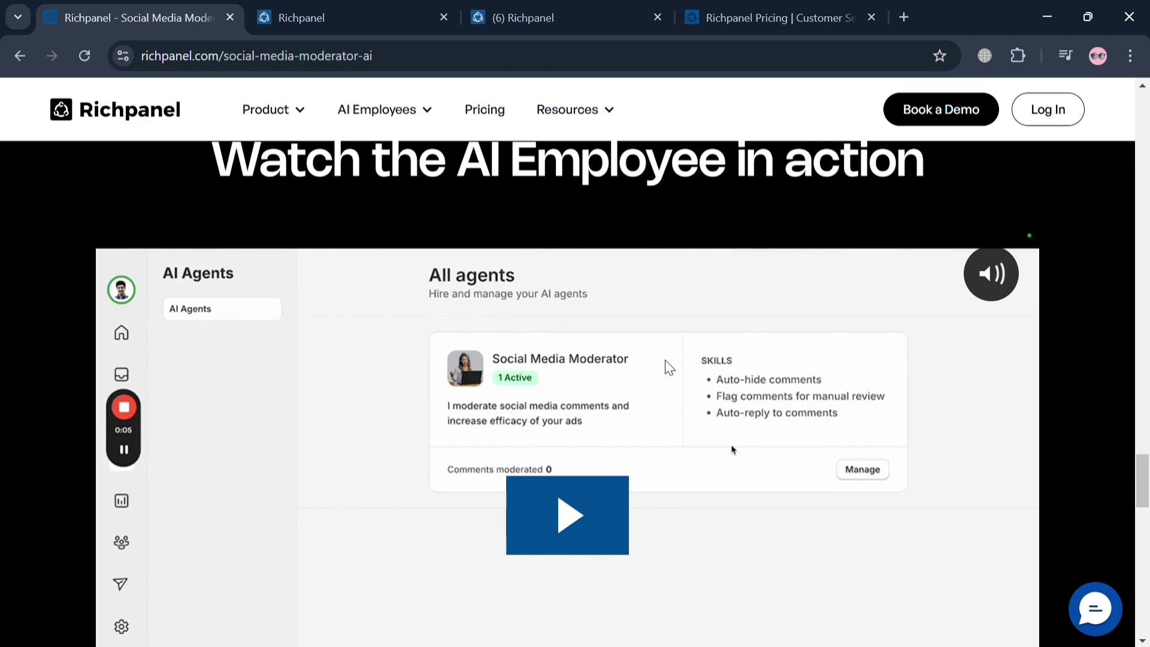
{"action": "scroll", "coordinate": [670, 367], "scroll_direction": "down", "scroll_amount": 2}
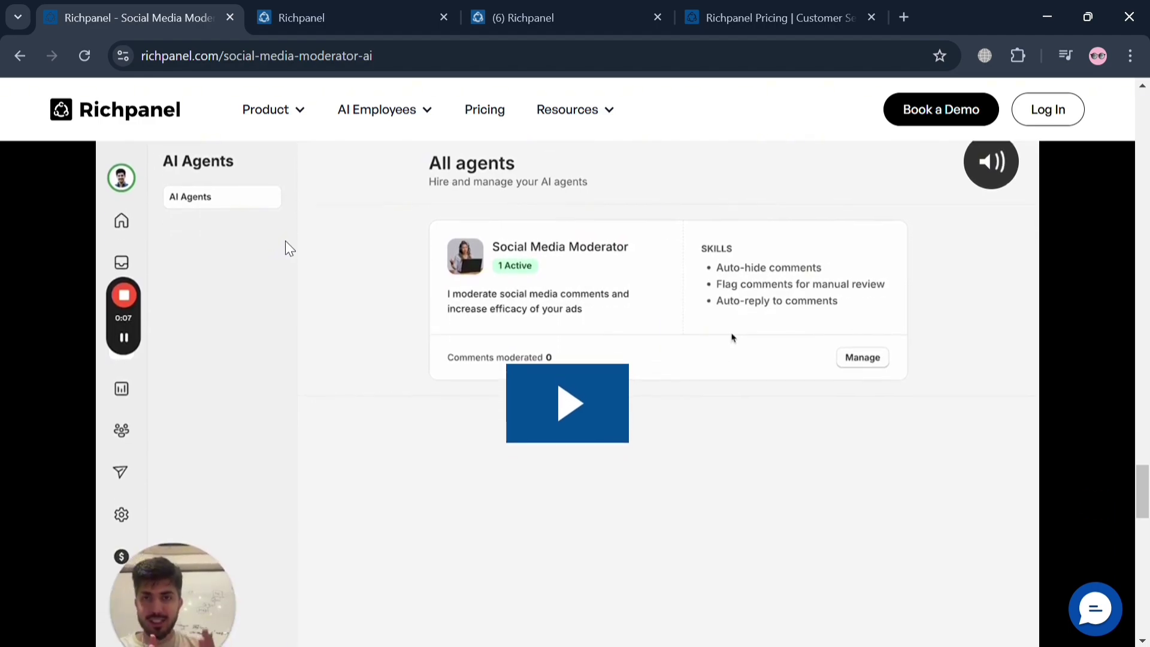
{"action": "scroll", "coordinate": [533, 534], "scroll_direction": "down", "scroll_amount": 15}
{"action": "scroll", "coordinate": [533, 533], "scroll_direction": "down", "scroll_amount": 7}
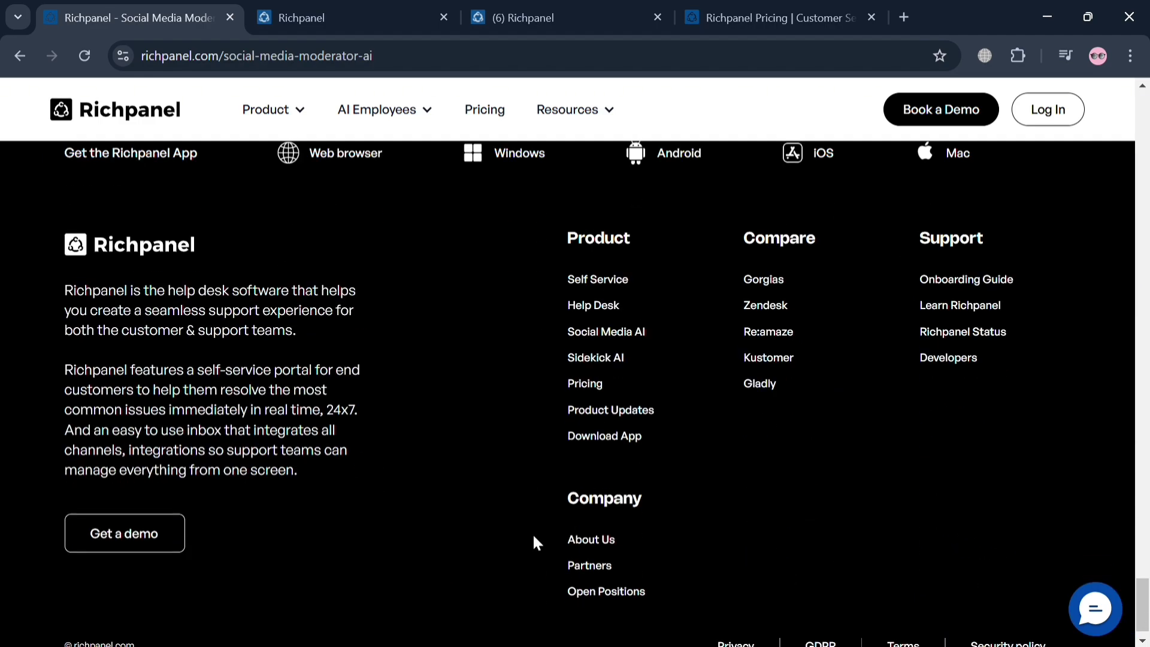
{"action": "scroll", "coordinate": [533, 533], "scroll_direction": "up", "scroll_amount": 15}
{"action": "scroll", "coordinate": [534, 542], "scroll_direction": "up", "scroll_amount": 15}
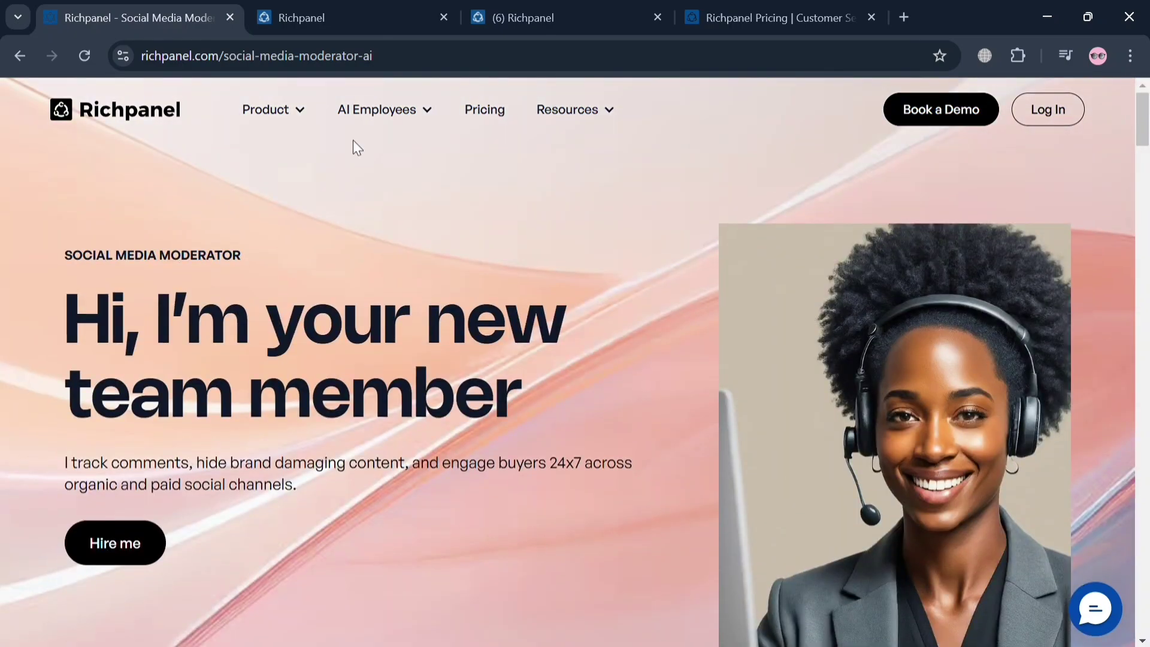
Step: Switch to the Richpanel login tab, then to the signed-in '(6) Richpanel' home dashboard
{"action": "mouse_move", "coordinate": [380, 120]}
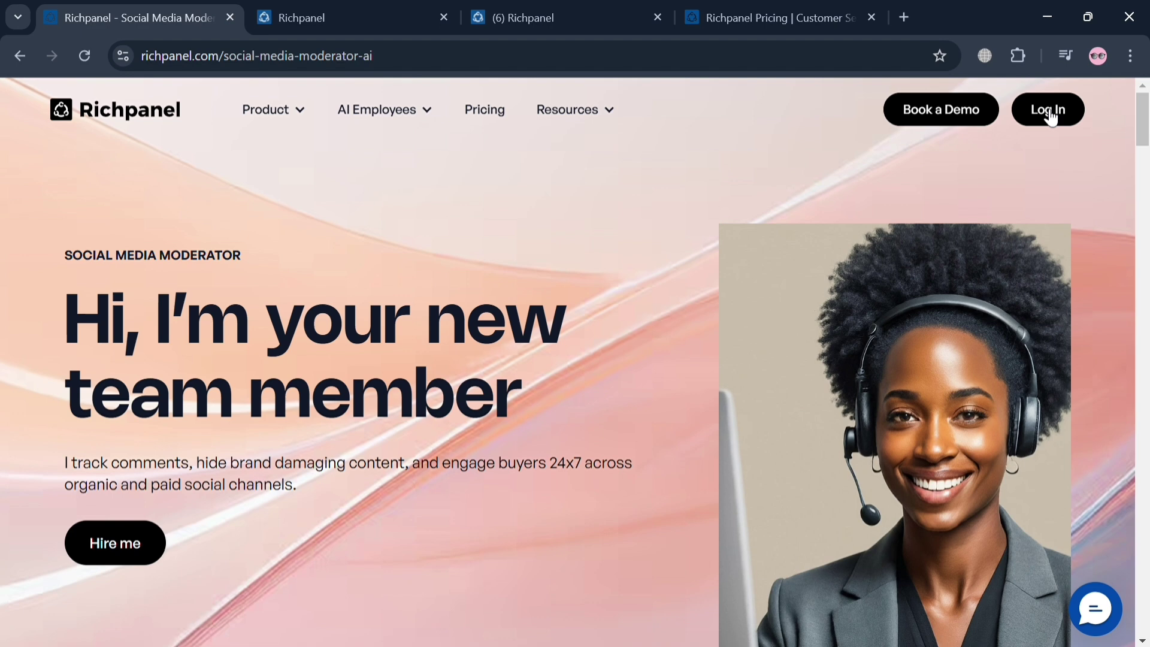
{"action": "left_click", "coordinate": [350, 7]}
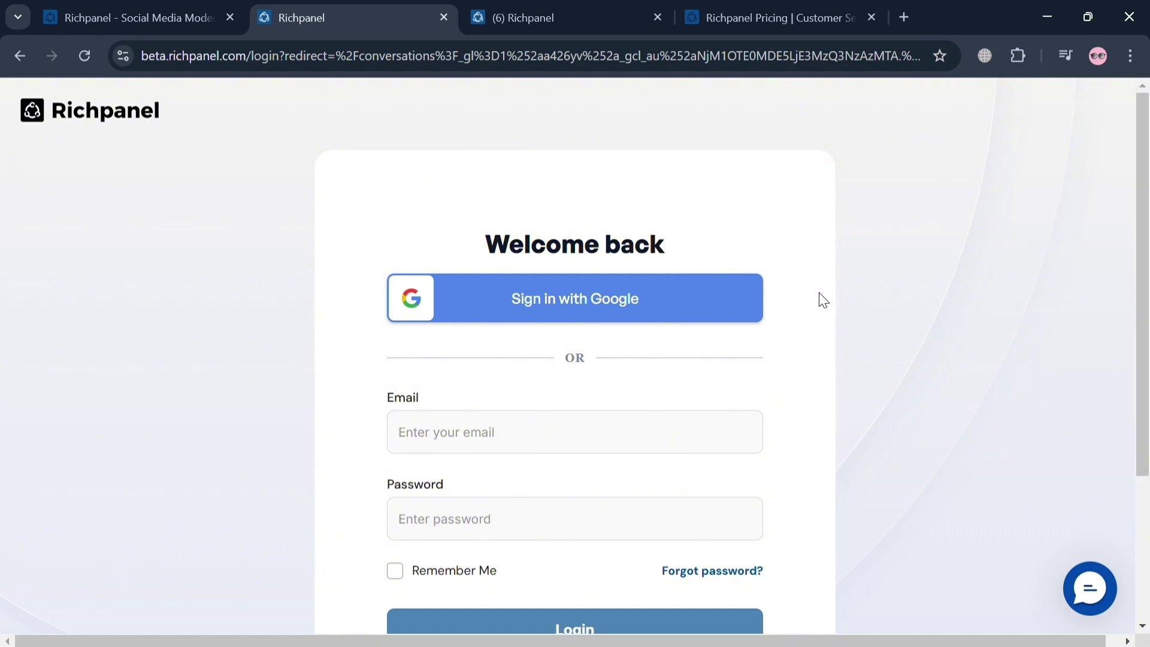
{"action": "scroll", "coordinate": [824, 299], "scroll_direction": "down", "scroll_amount": 3}
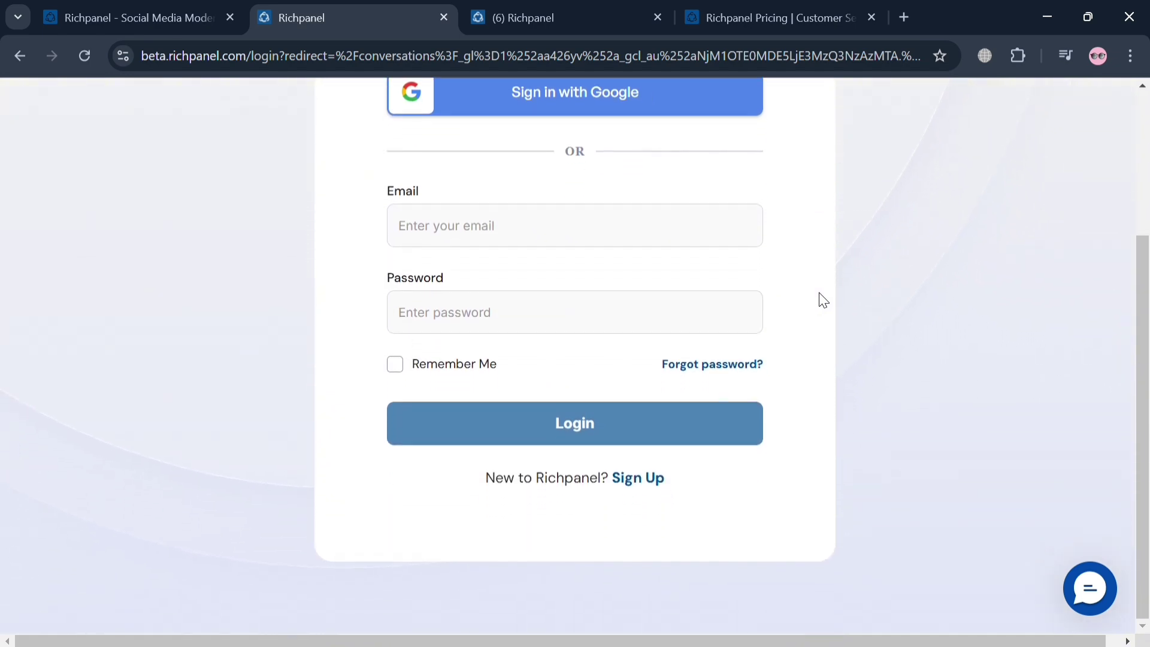
{"action": "left_click", "coordinate": [600, 8]}
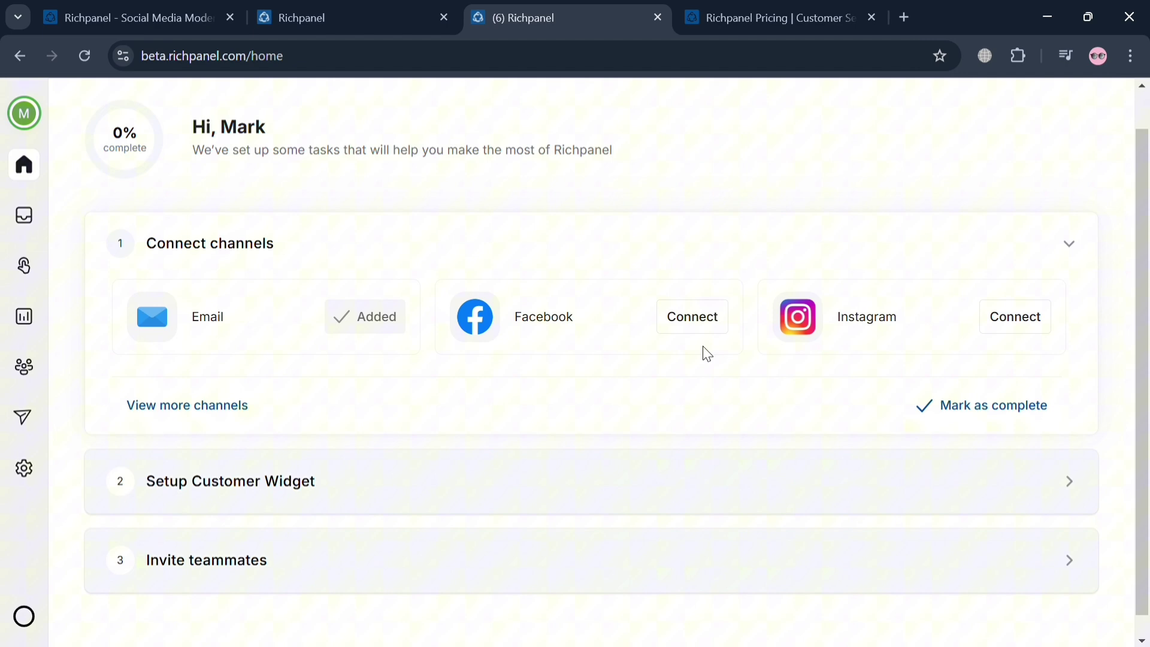
{"action": "left_click", "coordinate": [903, 506]}
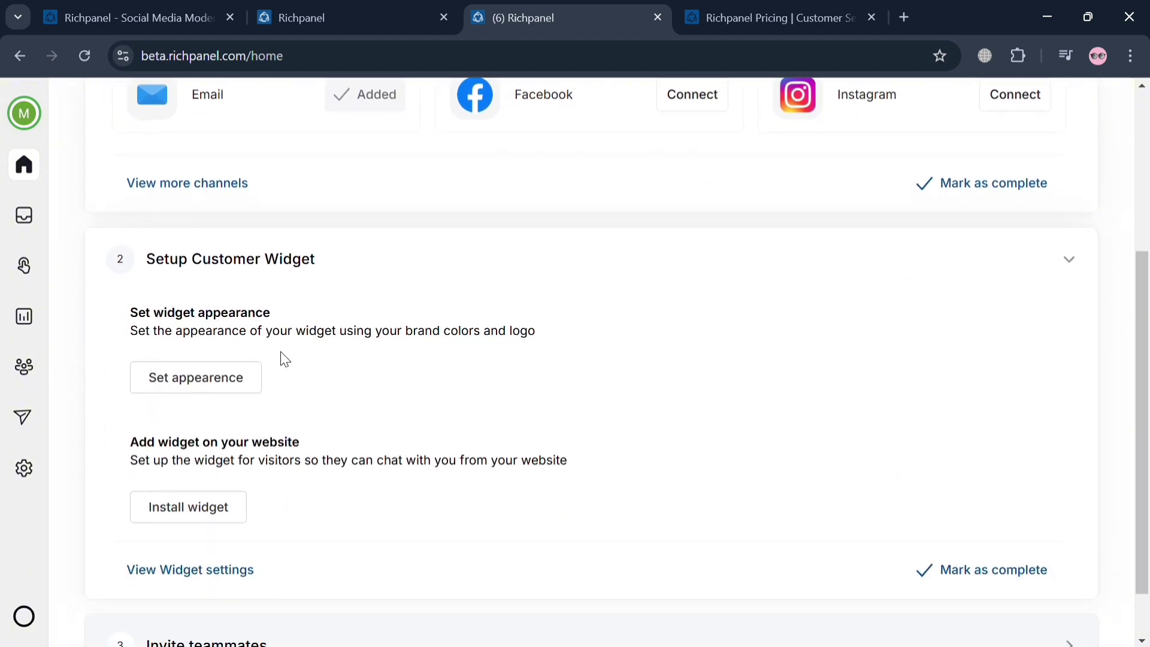
{"action": "scroll", "coordinate": [545, 385], "scroll_direction": "down", "scroll_amount": 1}
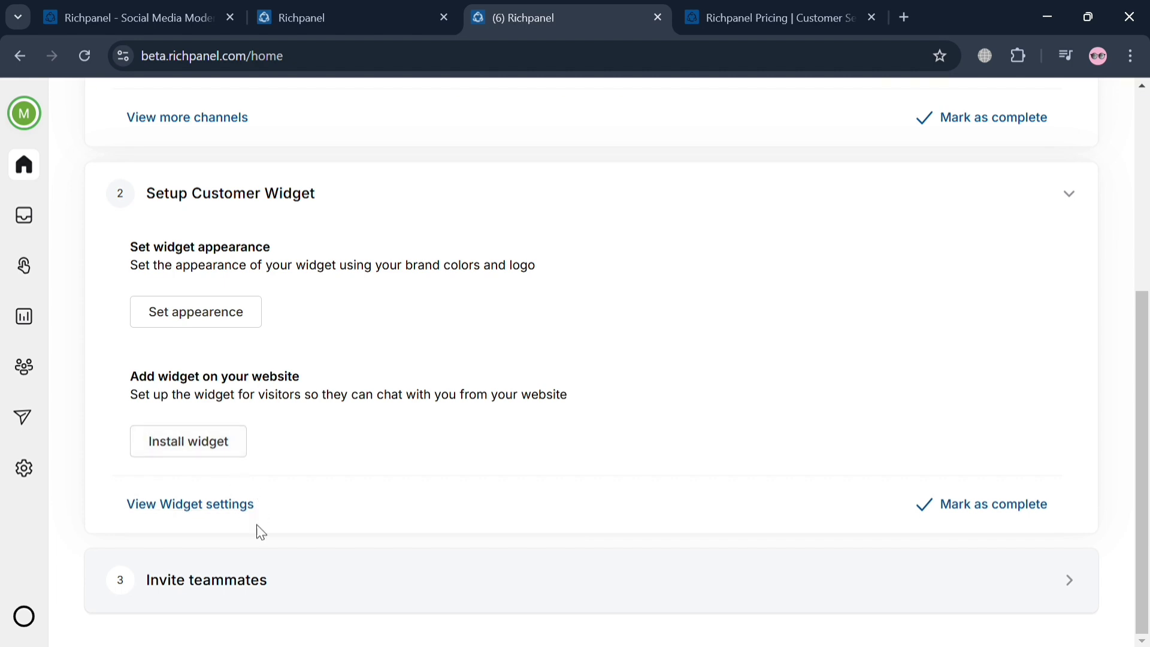
{"action": "left_click", "coordinate": [333, 598]}
{"action": "scroll", "coordinate": [336, 602], "scroll_direction": "down", "scroll_amount": 3}
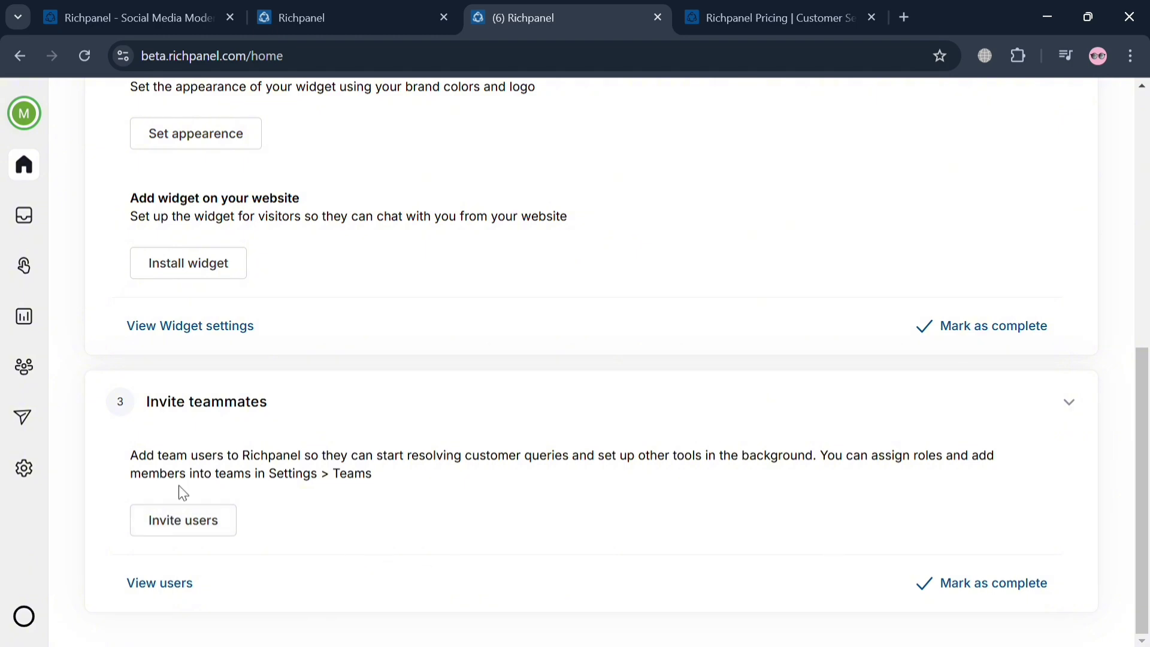
{"action": "left_click", "coordinate": [167, 516]}
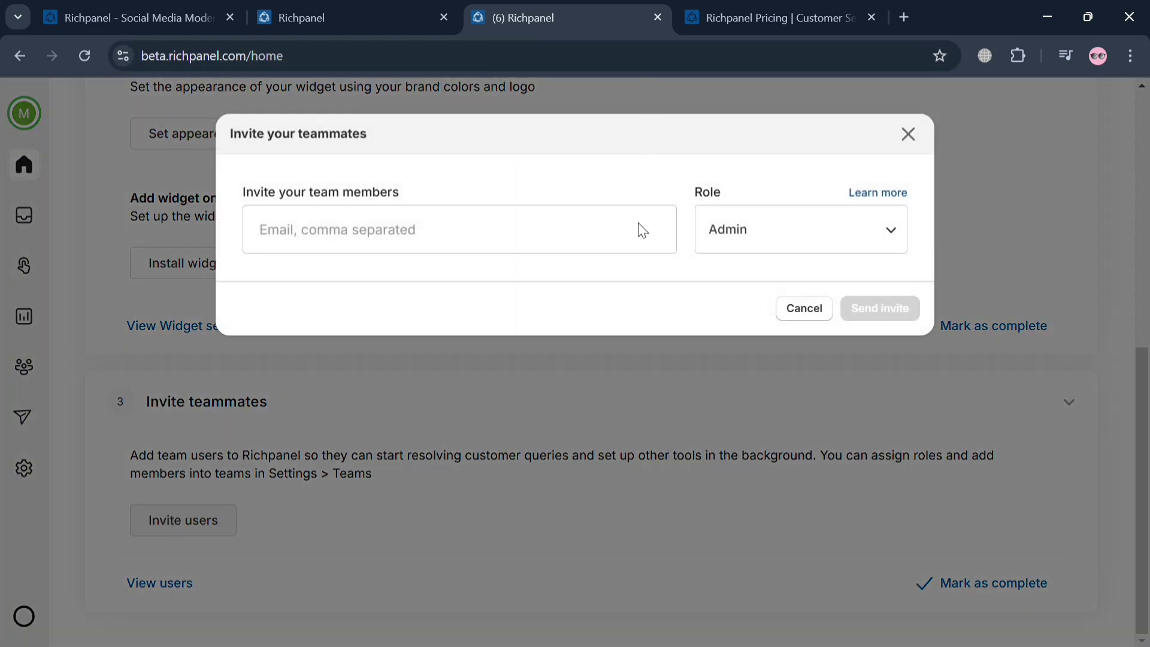
{"action": "left_click", "coordinate": [862, 234]}
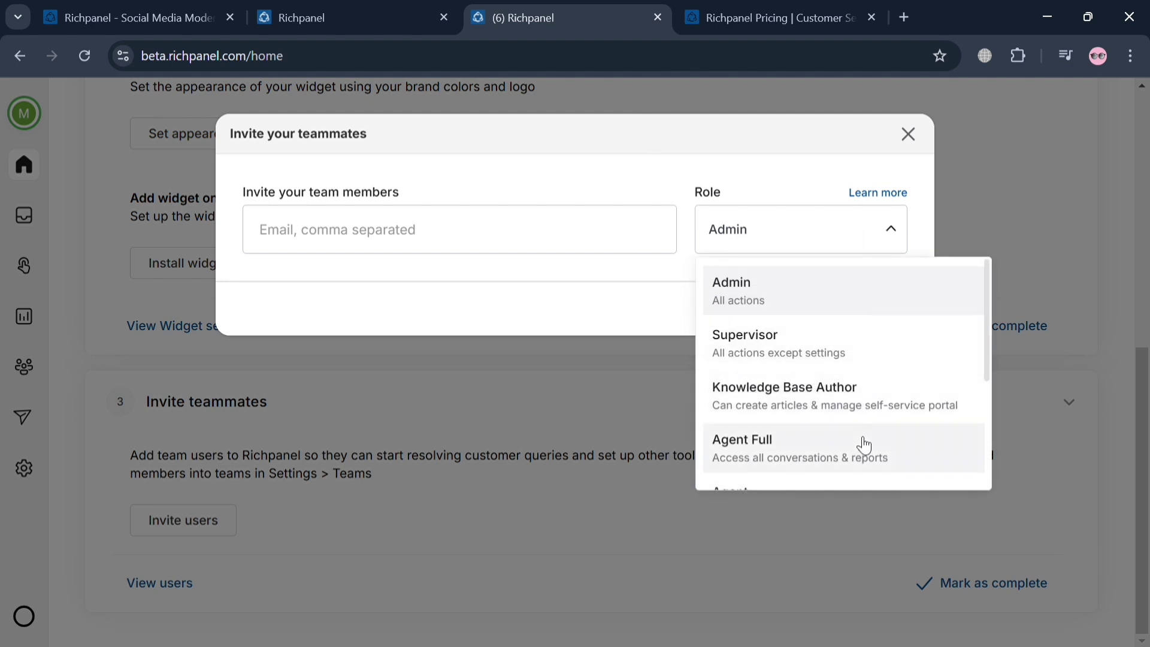
{"action": "scroll", "coordinate": [731, 434], "scroll_direction": "down", "scroll_amount": 3}
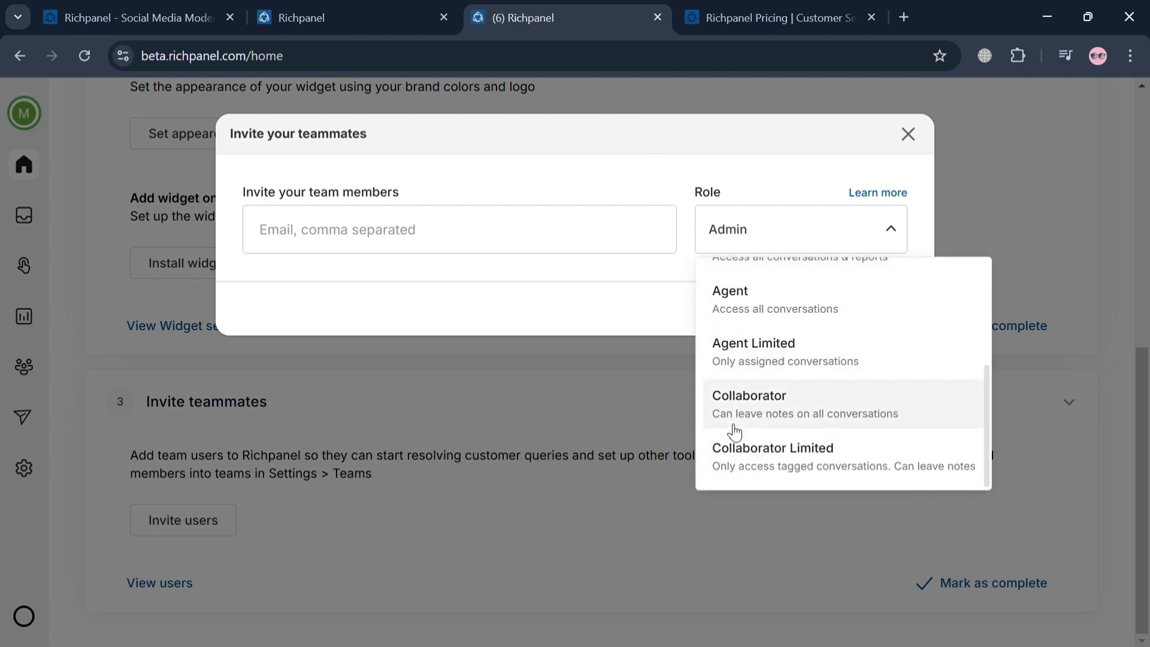
{"action": "left_click", "coordinate": [649, 389]}
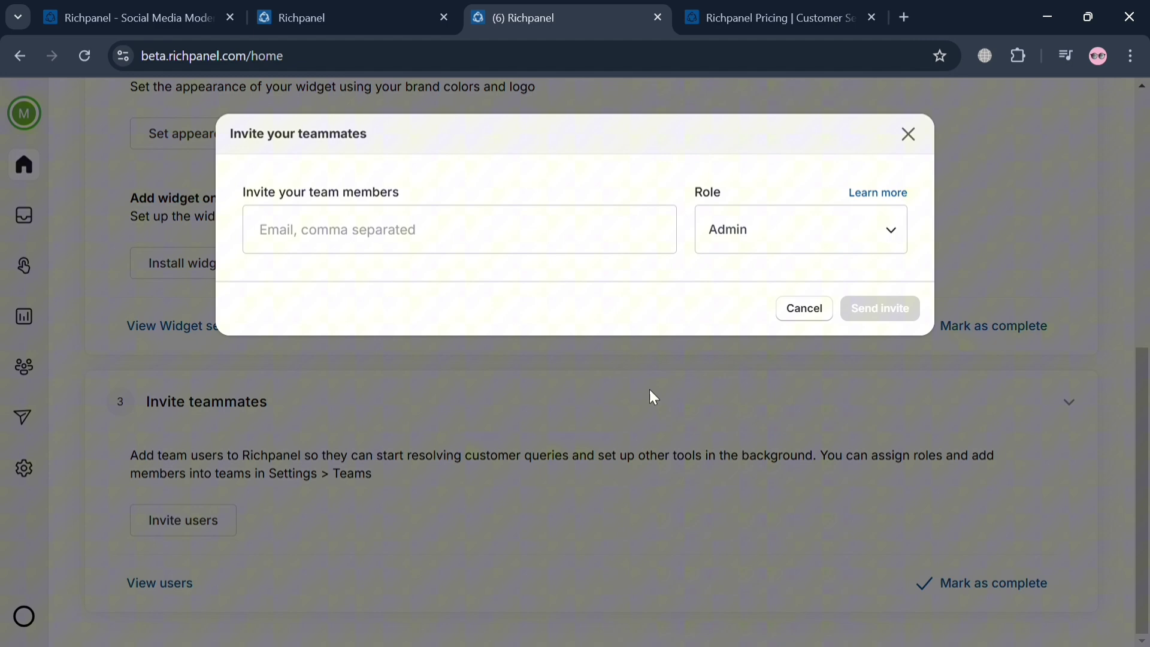
{"action": "left_click", "coordinate": [804, 309]}
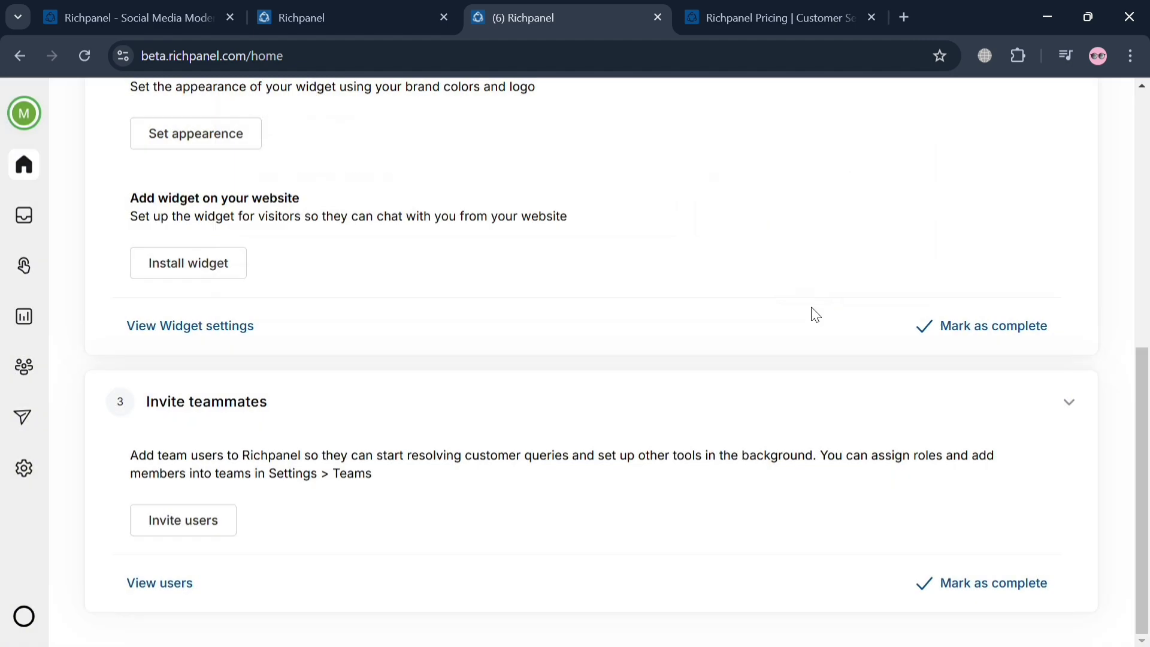
Step: Open the Inbox's All view of 6 open conversations and dismiss Sidekick with 'I'll do it later'
{"action": "left_click", "coordinate": [27, 219]}
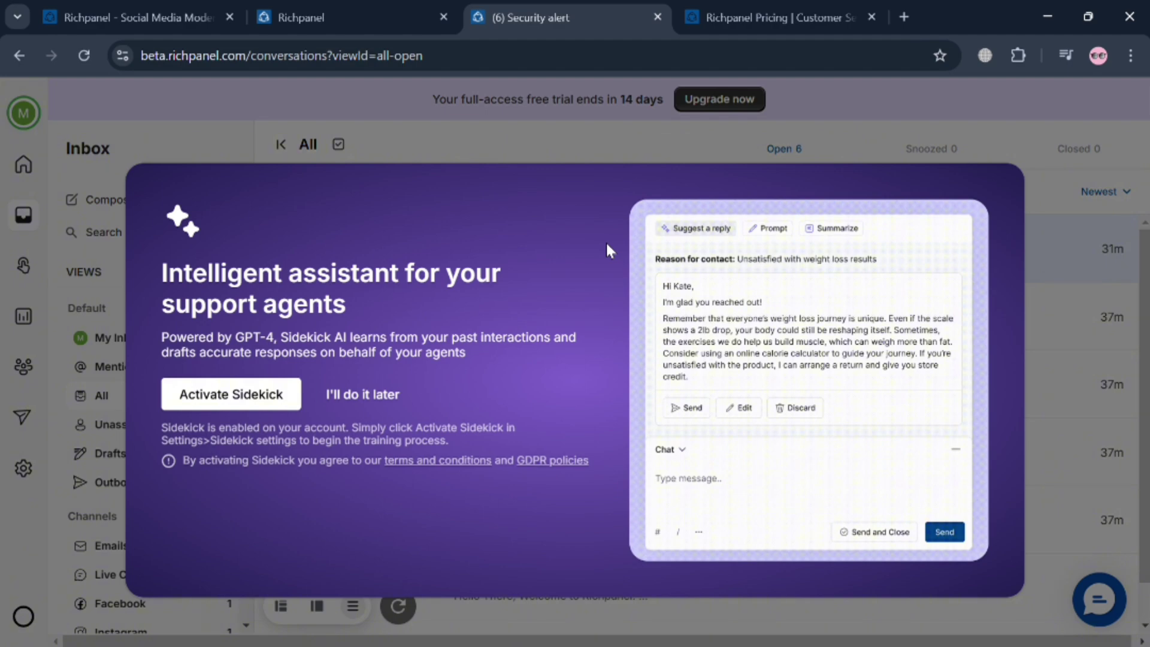
{"action": "left_click", "coordinate": [363, 395]}
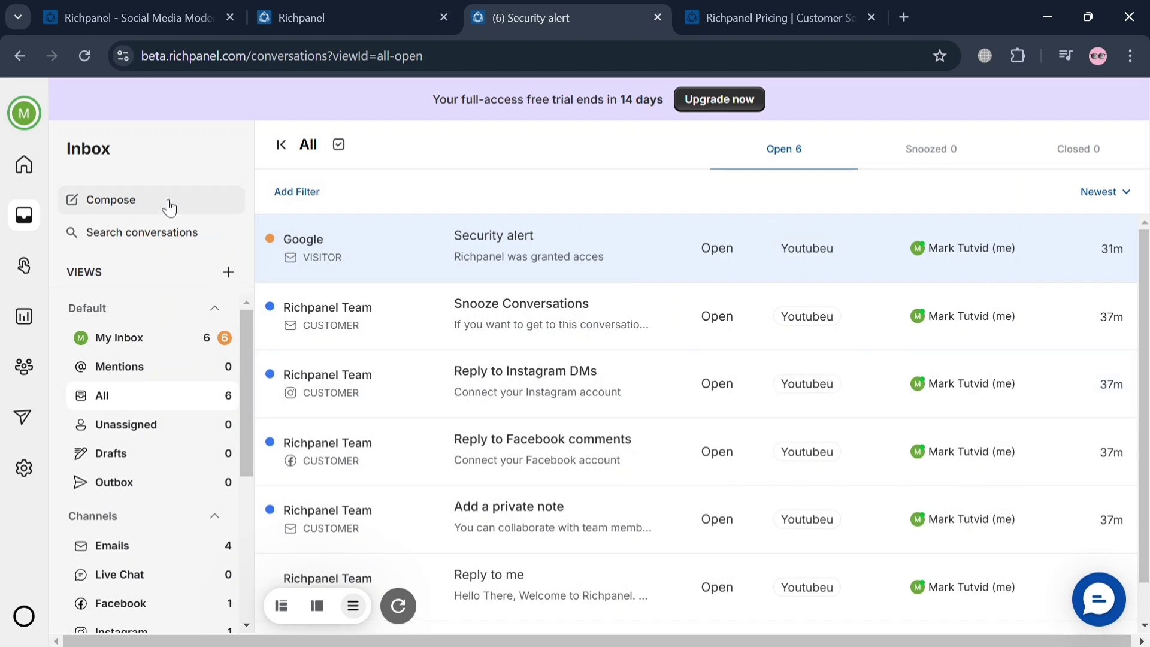
{"action": "mouse_move", "coordinate": [807, 257]}
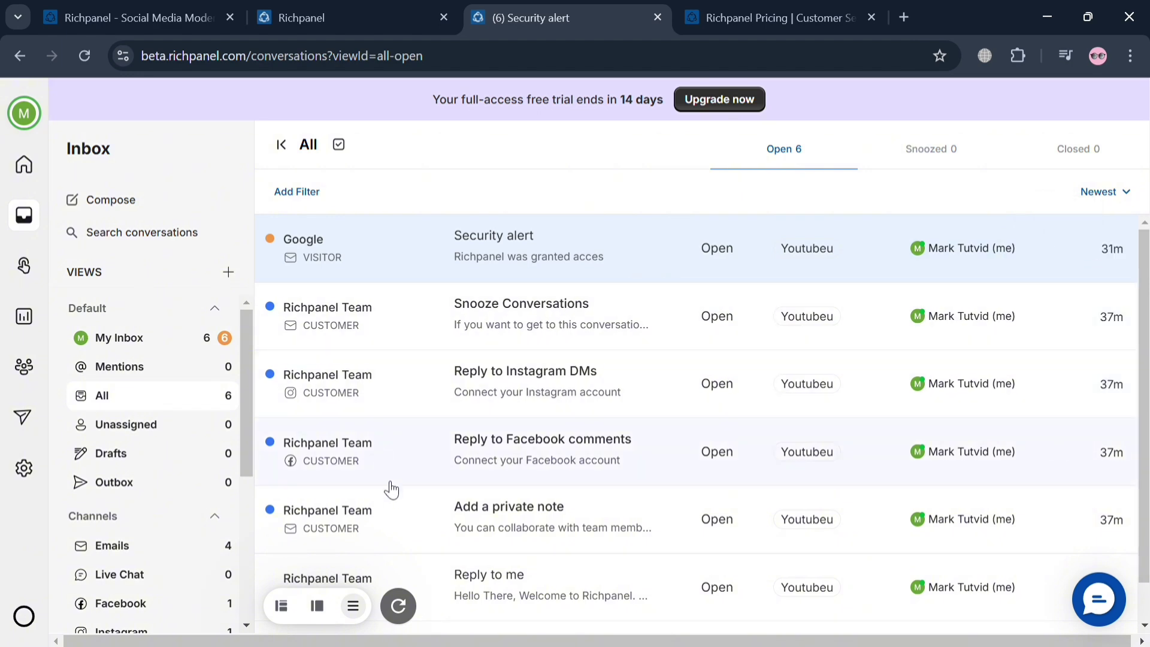
{"action": "scroll", "coordinate": [390, 497], "scroll_direction": "down", "scroll_amount": 1}
{"action": "scroll", "coordinate": [391, 499], "scroll_direction": "up", "scroll_amount": 1}
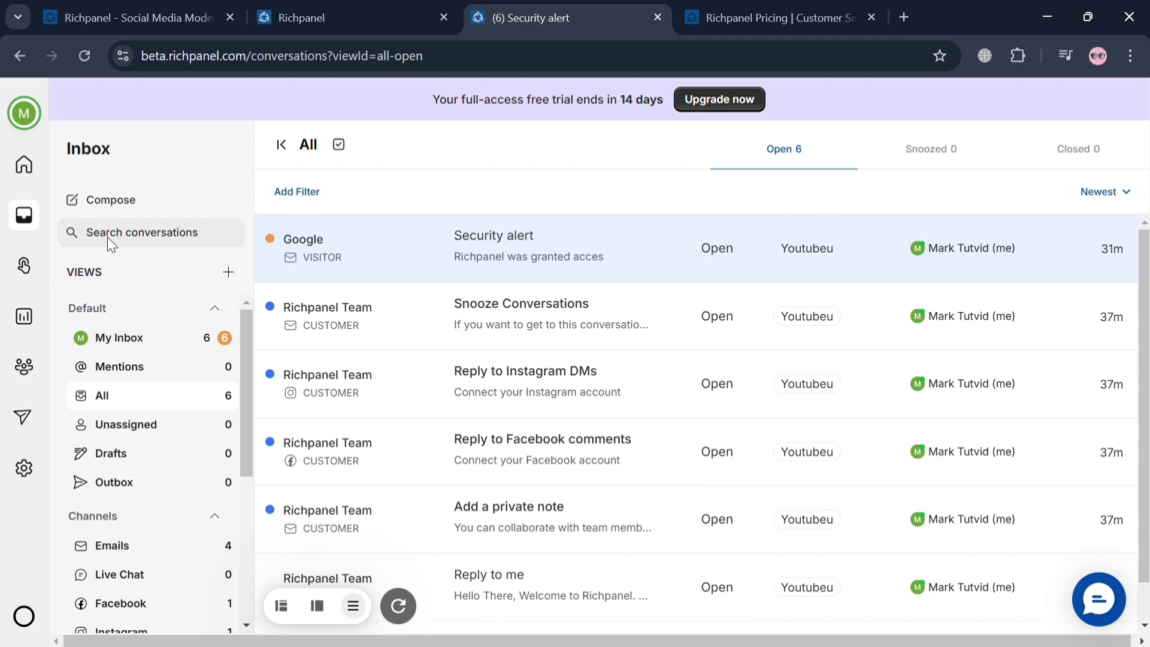
Step: Start a new email draft, insert the email signature, and close the extra actions menu
{"action": "left_click", "coordinate": [113, 203]}
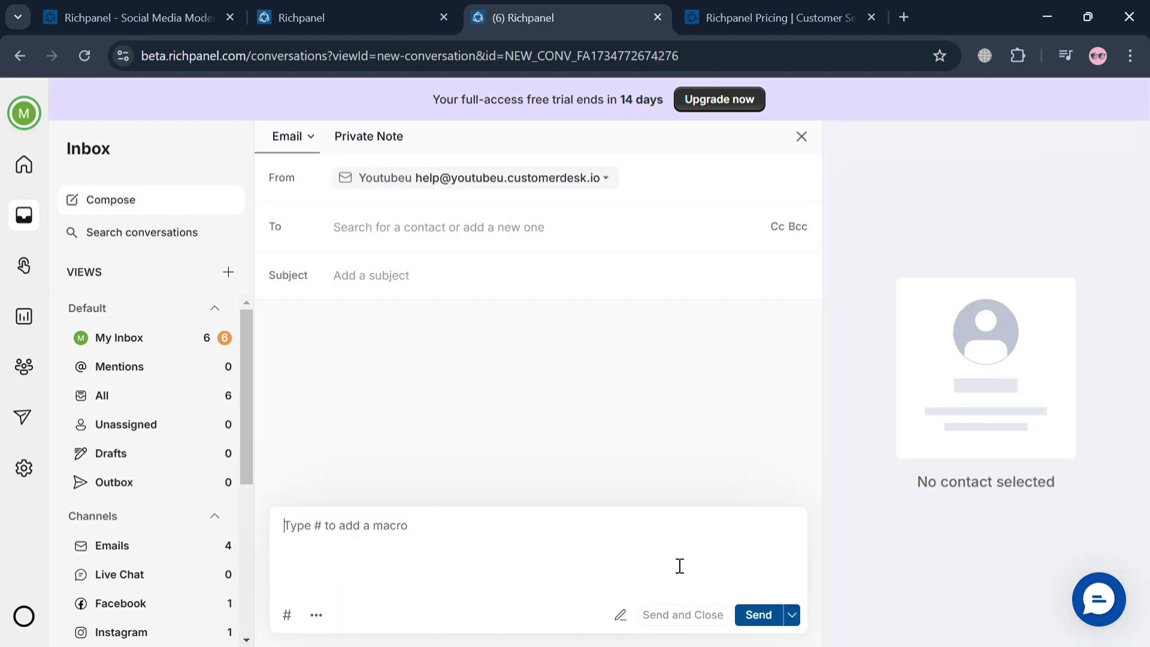
{"action": "left_click", "coordinate": [628, 621]}
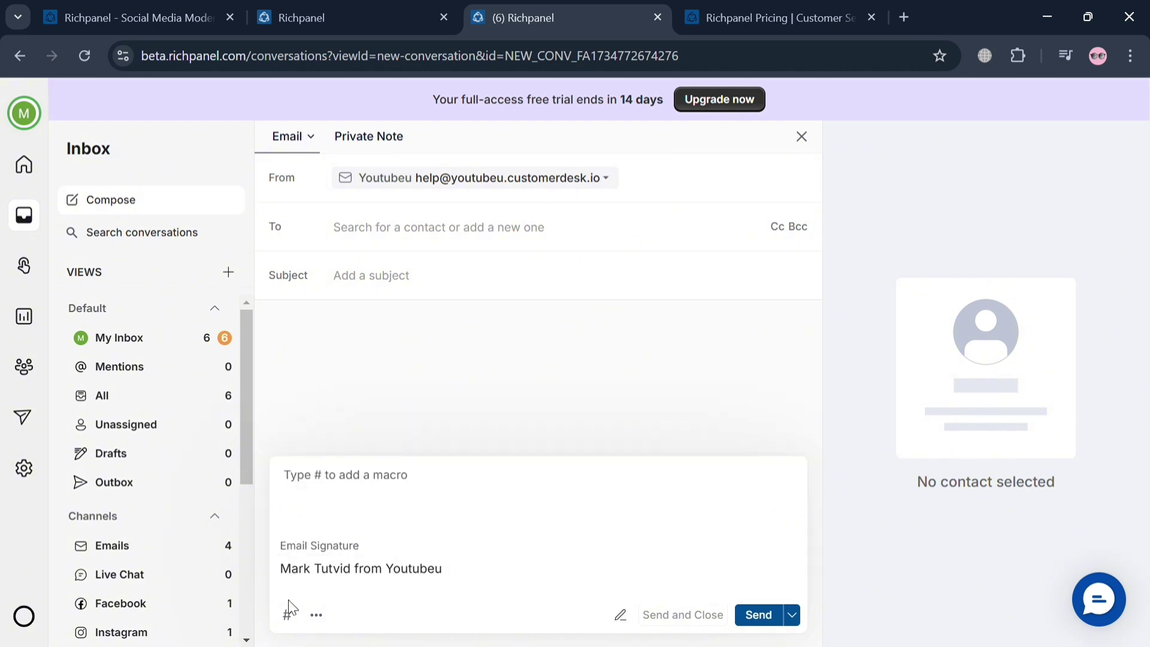
{"action": "left_click", "coordinate": [318, 619]}
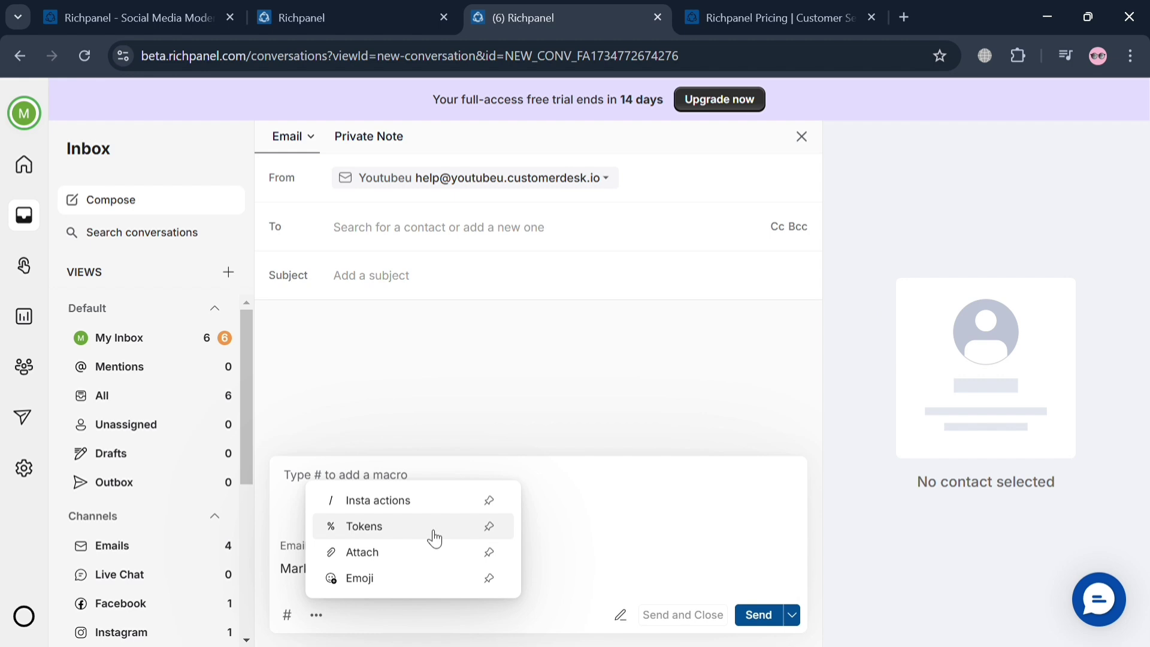
{"action": "left_click", "coordinate": [478, 368]}
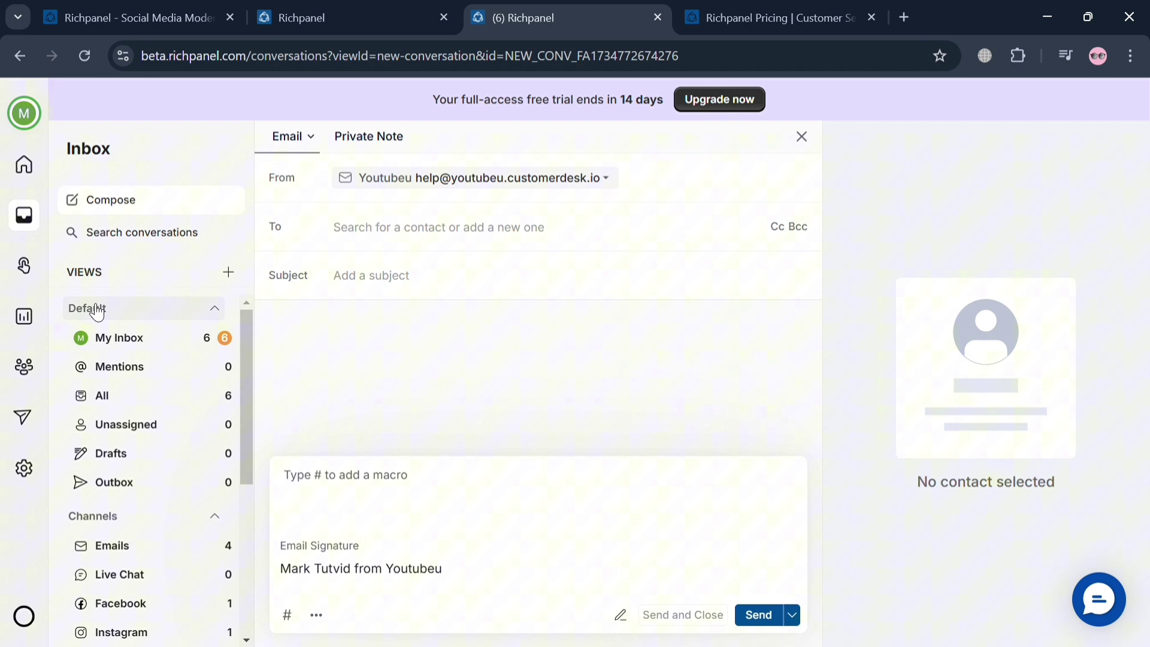
Step: Open the conversation search screen and scroll down the sidebar
{"action": "left_click", "coordinate": [123, 234]}
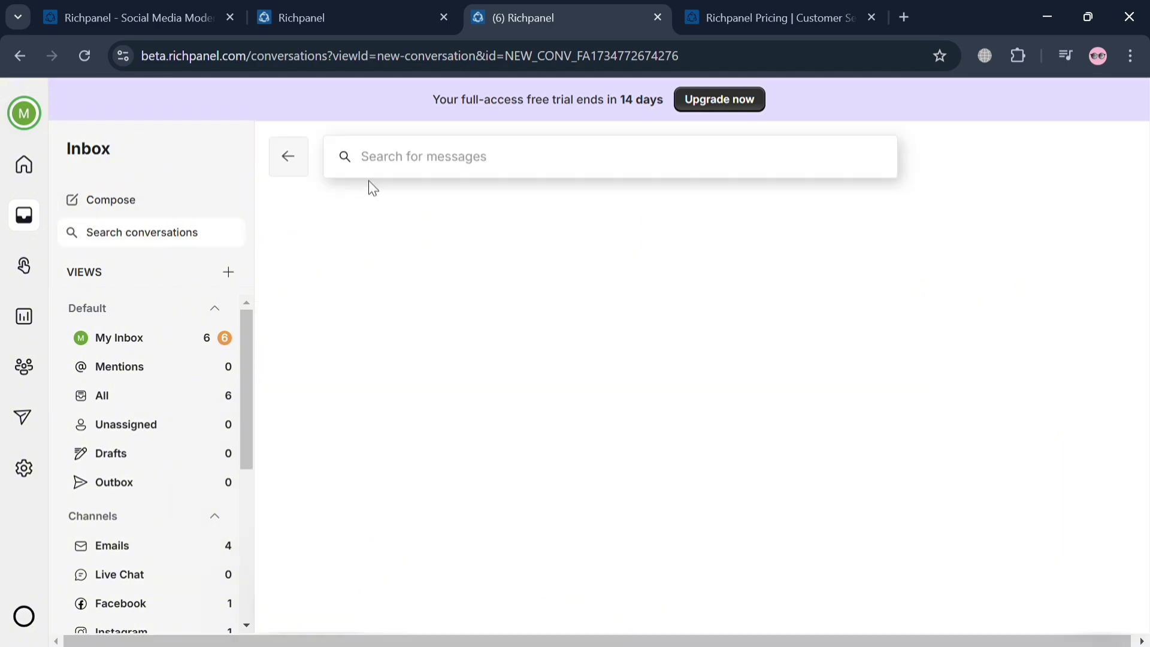
{"action": "scroll", "coordinate": [175, 393], "scroll_direction": "down", "scroll_amount": 3}
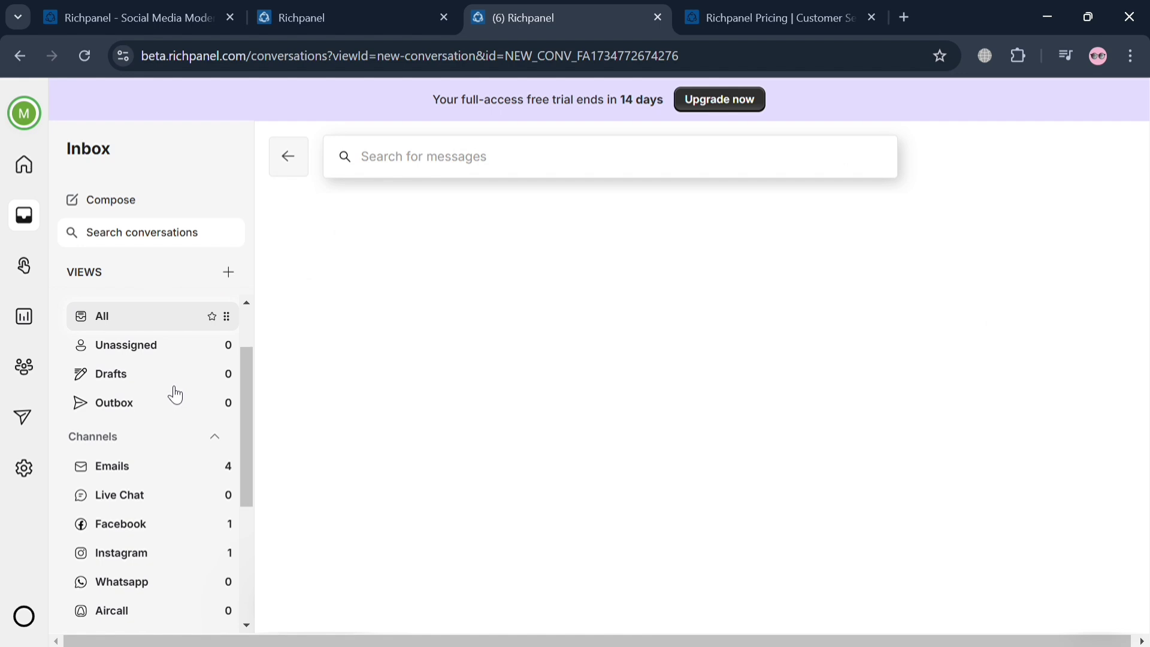
{"action": "scroll", "coordinate": [175, 394], "scroll_direction": "down", "scroll_amount": 3}
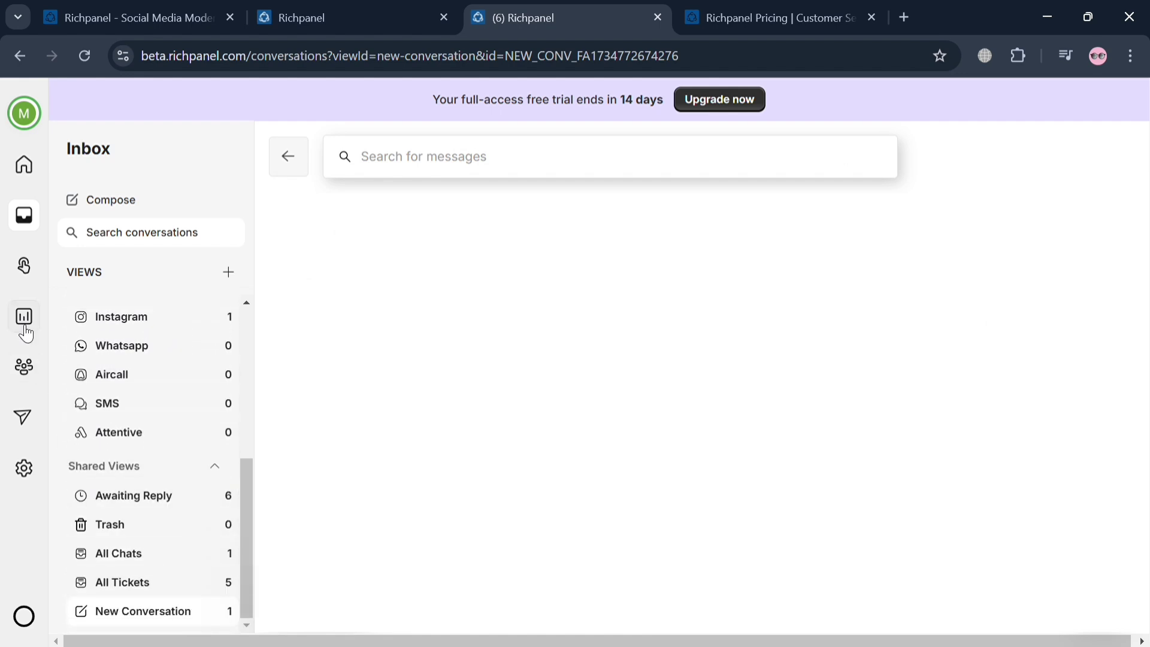
Step: Open the Self Service widget settings and review the Greetings & styling cards
{"action": "left_click", "coordinate": [23, 269]}
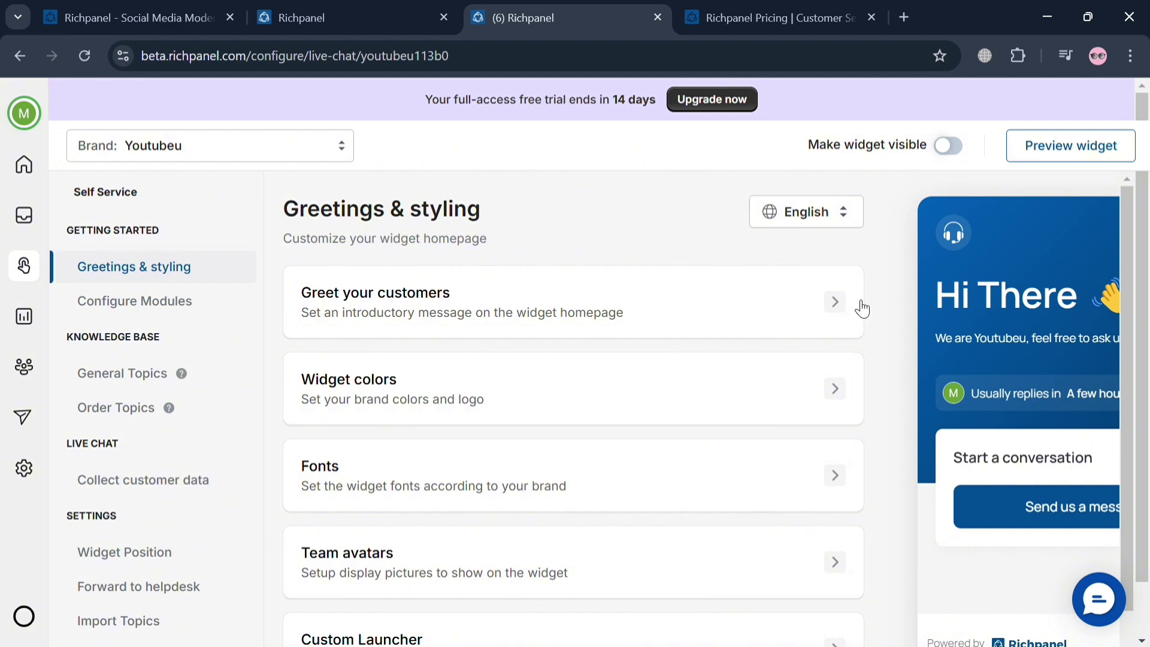
{"action": "scroll", "coordinate": [845, 305], "scroll_direction": "down", "scroll_amount": 1}
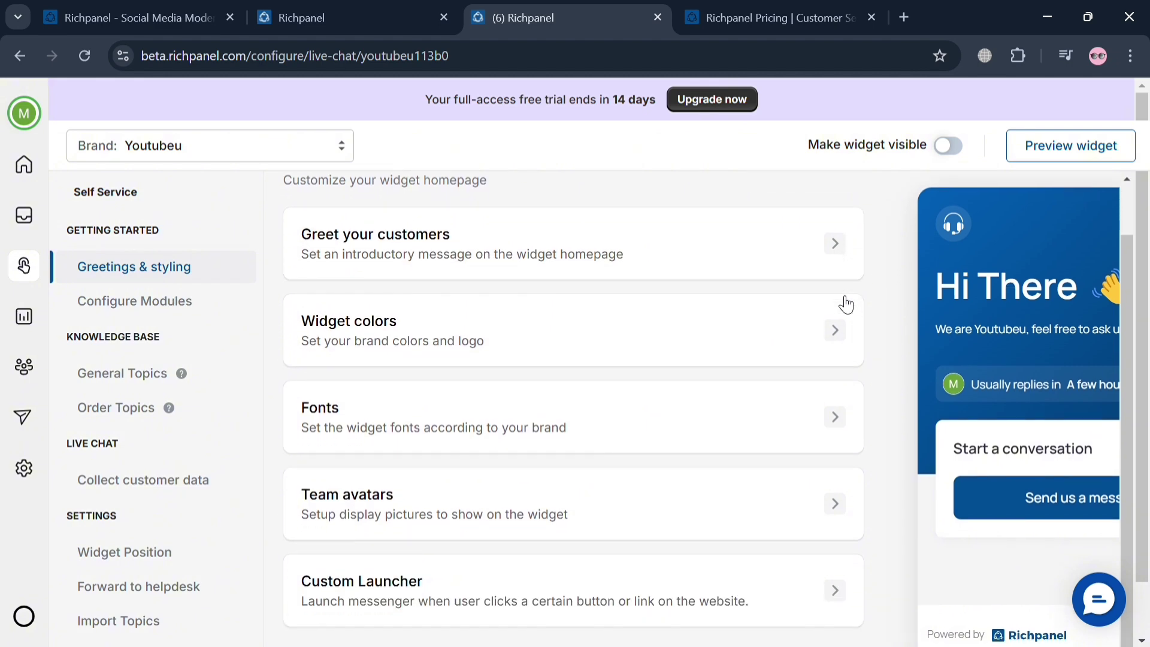
{"action": "scroll", "coordinate": [844, 304], "scroll_direction": "down", "scroll_amount": 2}
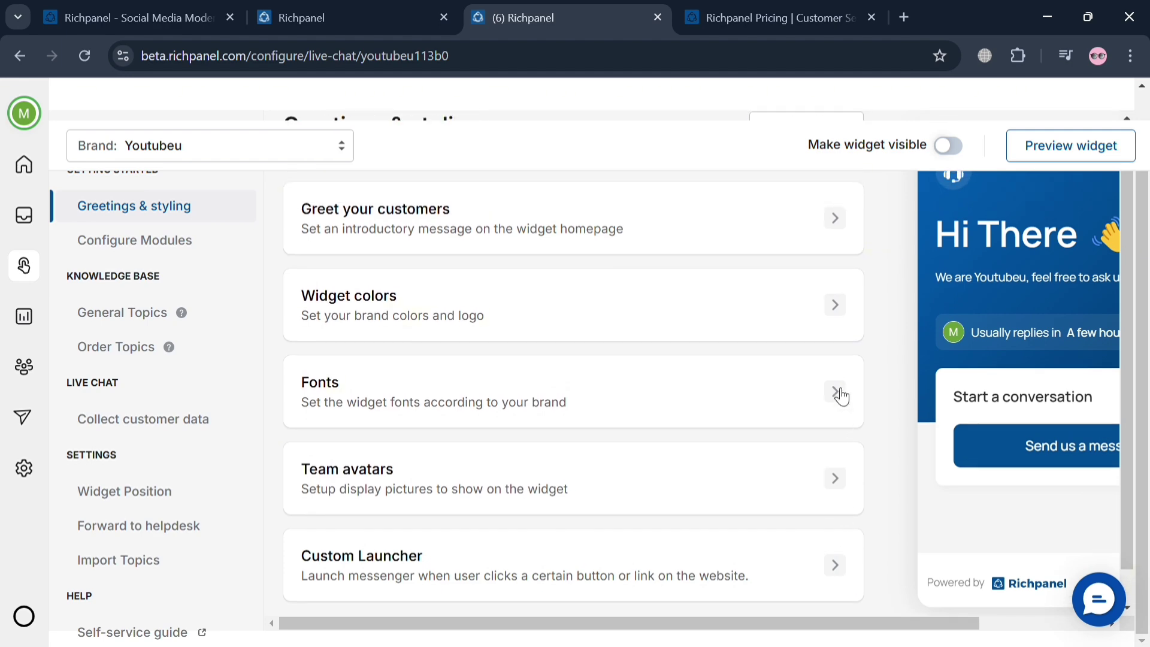
{"action": "scroll", "coordinate": [842, 397], "scroll_direction": "up", "scroll_amount": 1}
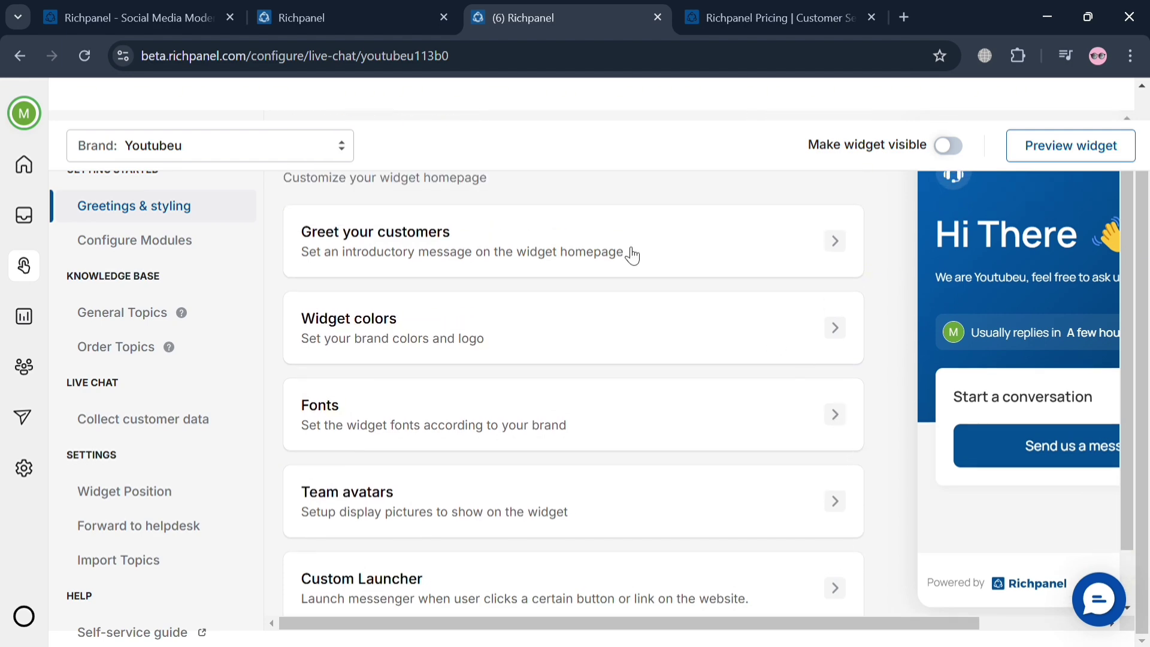
{"action": "scroll", "coordinate": [627, 252], "scroll_direction": "up", "scroll_amount": 2}
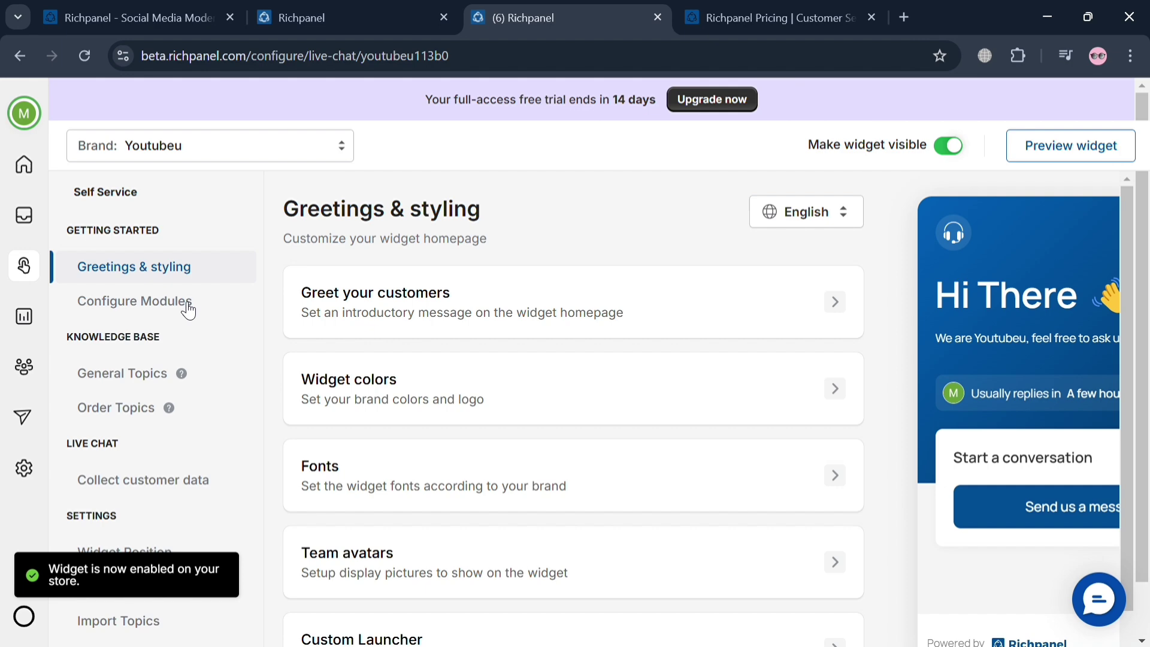
{"action": "scroll", "coordinate": [559, 429], "scroll_direction": "down", "scroll_amount": 2}
{"action": "scroll", "coordinate": [559, 430], "scroll_direction": "down", "scroll_amount": 2}
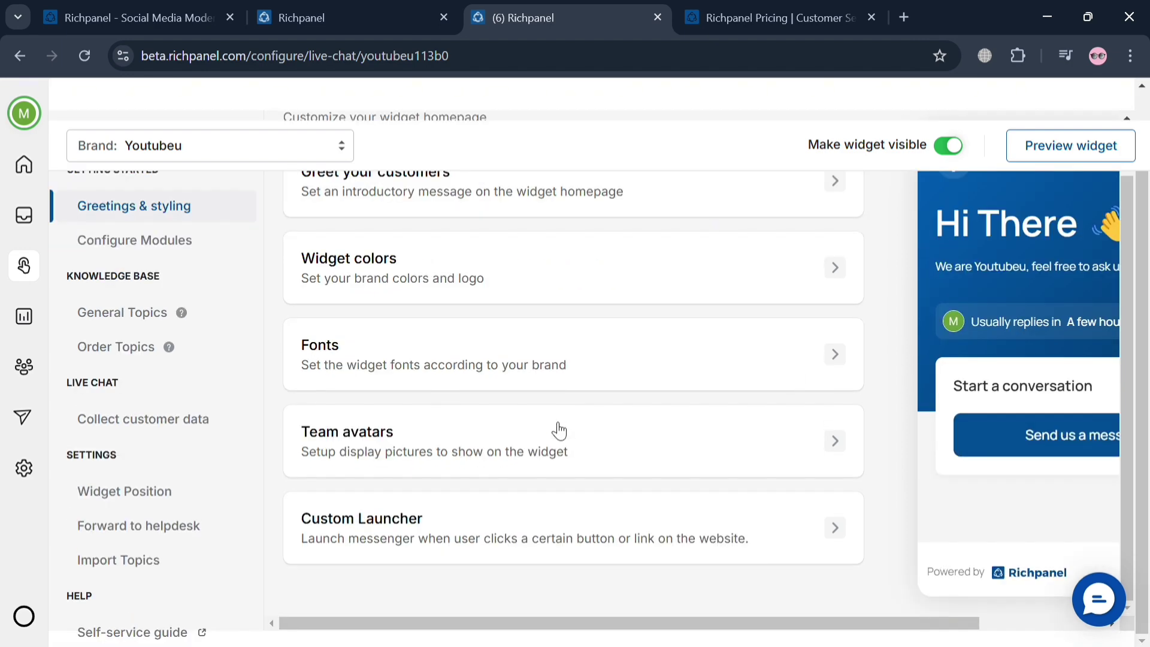
Step: Open Configure Modules and scroll sideways to view the widget preview's quick links
{"action": "left_click", "coordinate": [142, 247]}
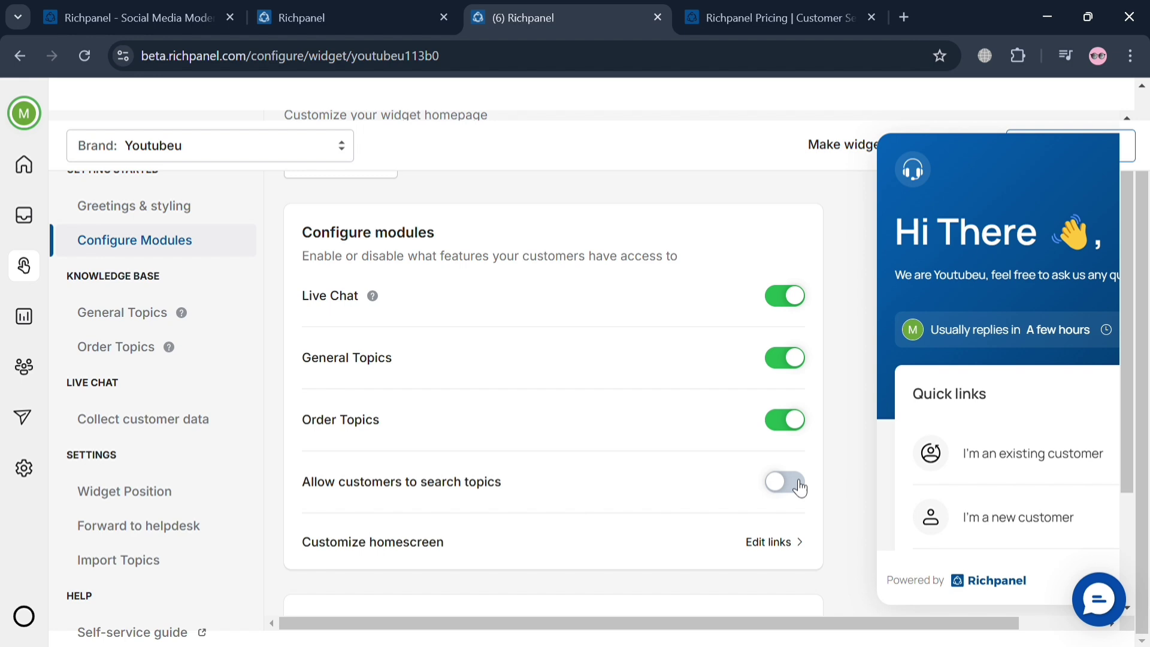
{"action": "scroll", "coordinate": [1063, 488], "scroll_direction": "right", "scroll_amount": 3}
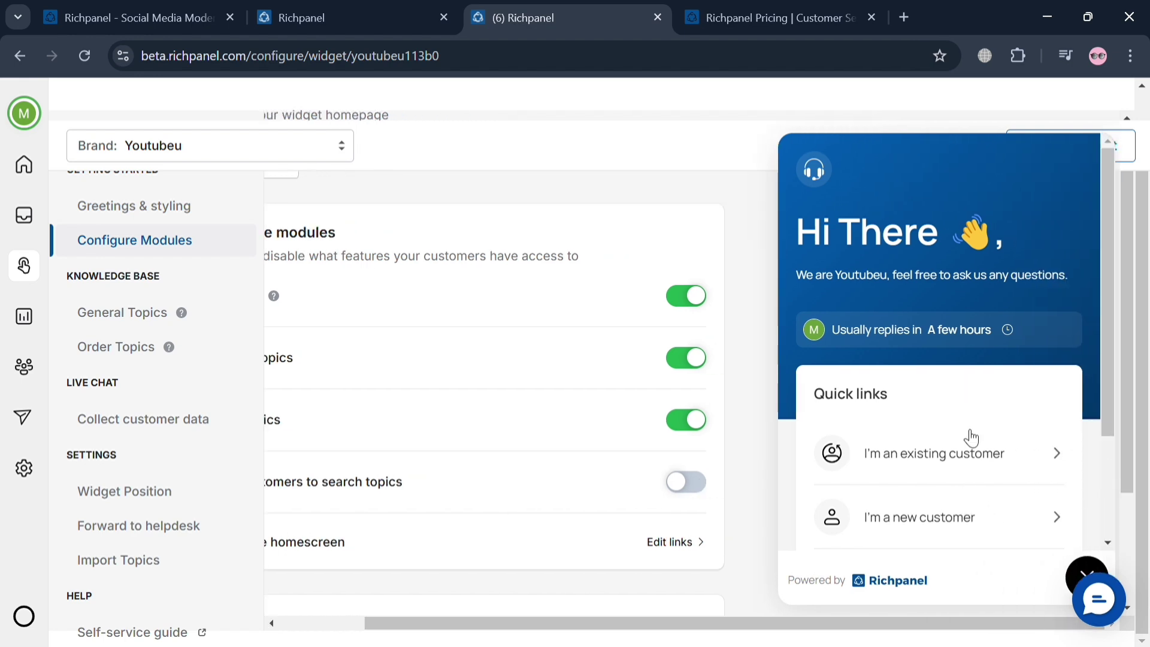
{"action": "scroll", "coordinate": [716, 433], "scroll_direction": "left", "scroll_amount": 3}
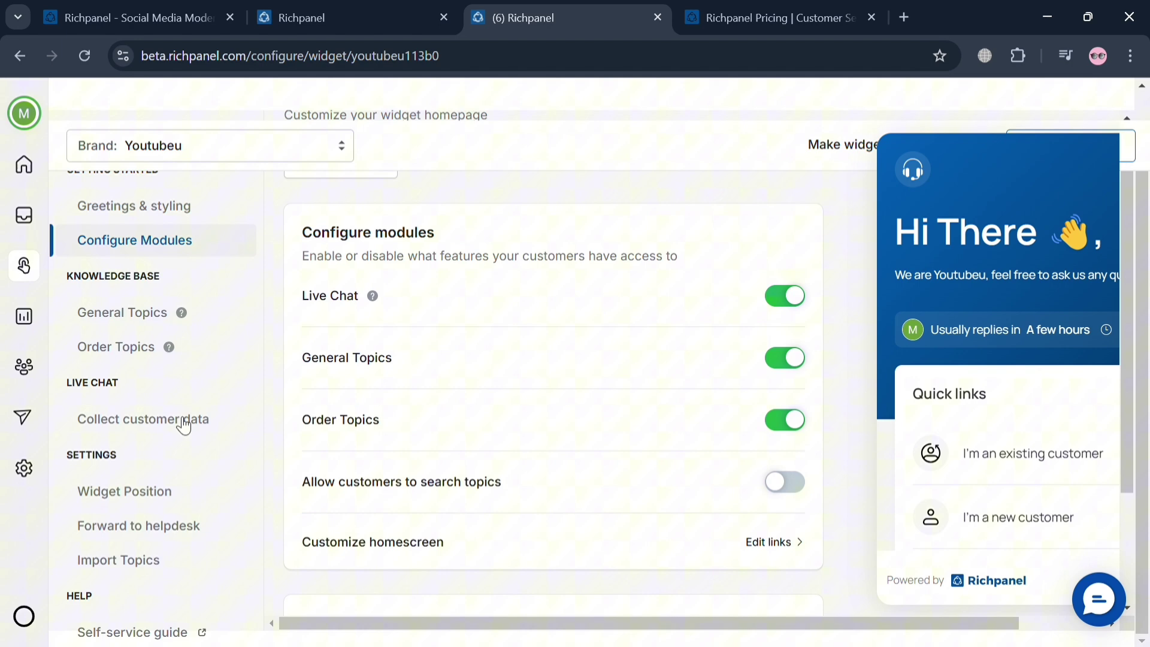
Step: In General Topics, drag the draft discount-coupon topic to sit right after 'Do you ship internationally'
{"action": "left_click", "coordinate": [102, 324]}
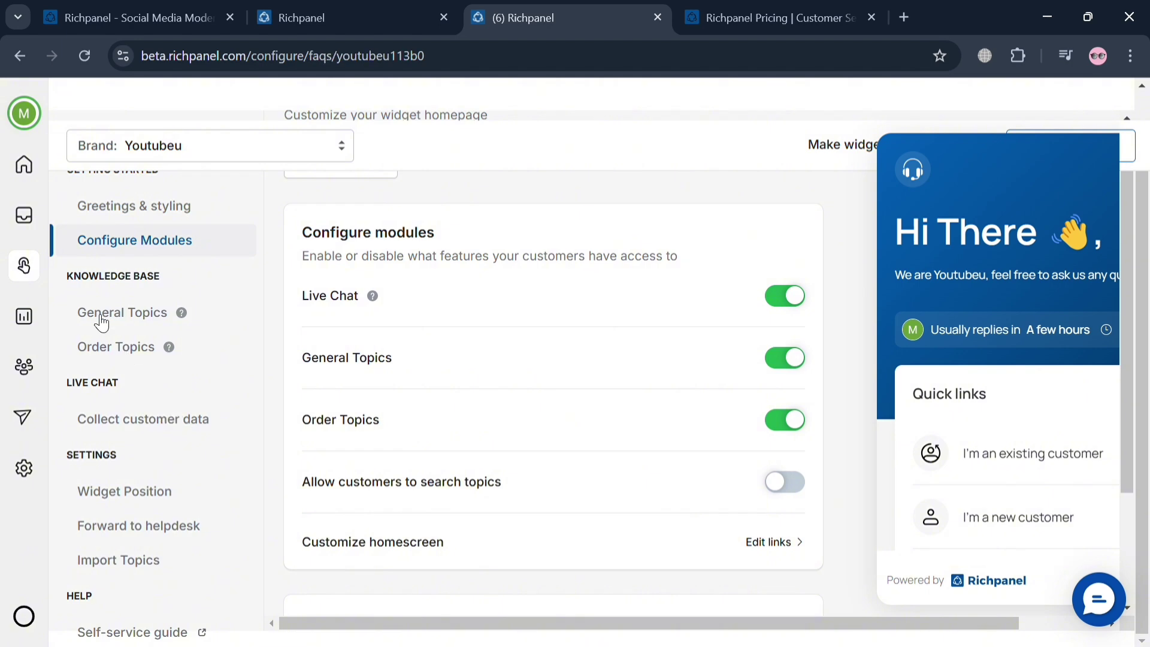
{"action": "scroll", "coordinate": [544, 333], "scroll_direction": "down", "scroll_amount": 2}
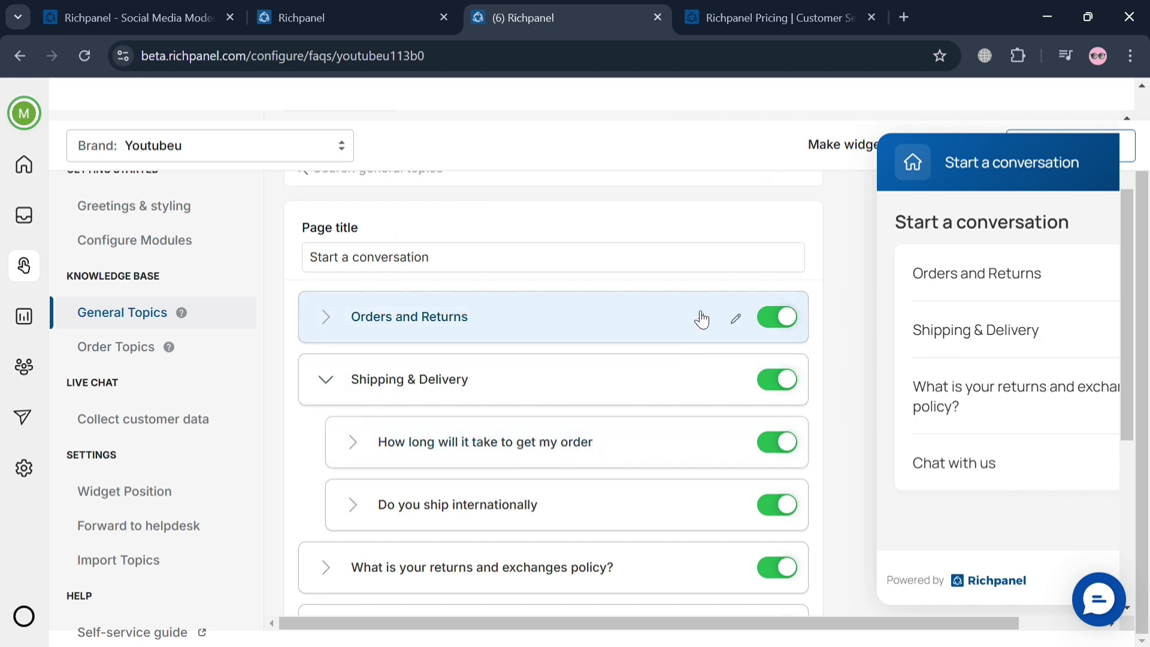
{"action": "scroll", "coordinate": [706, 424], "scroll_direction": "down", "scroll_amount": 2}
{"action": "scroll", "coordinate": [707, 424], "scroll_direction": "down", "scroll_amount": 3}
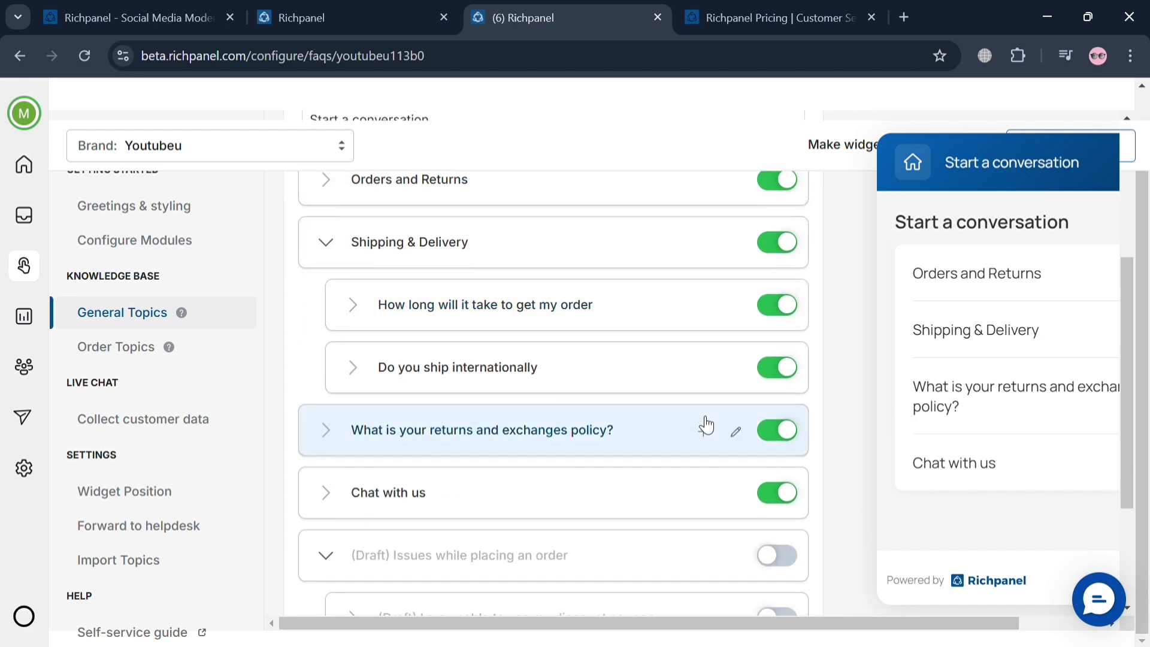
{"action": "left_click_drag", "start_coordinate": [707, 424], "coordinate": [699, 358]}
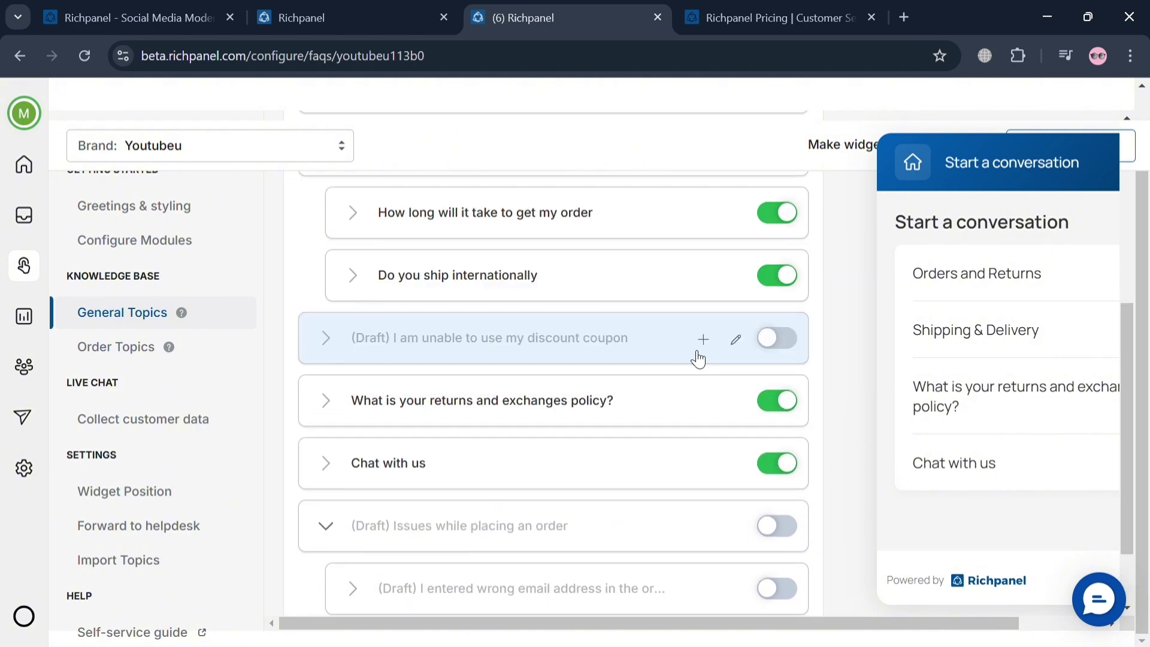
{"action": "scroll", "coordinate": [650, 504], "scroll_direction": "down", "scroll_amount": 2}
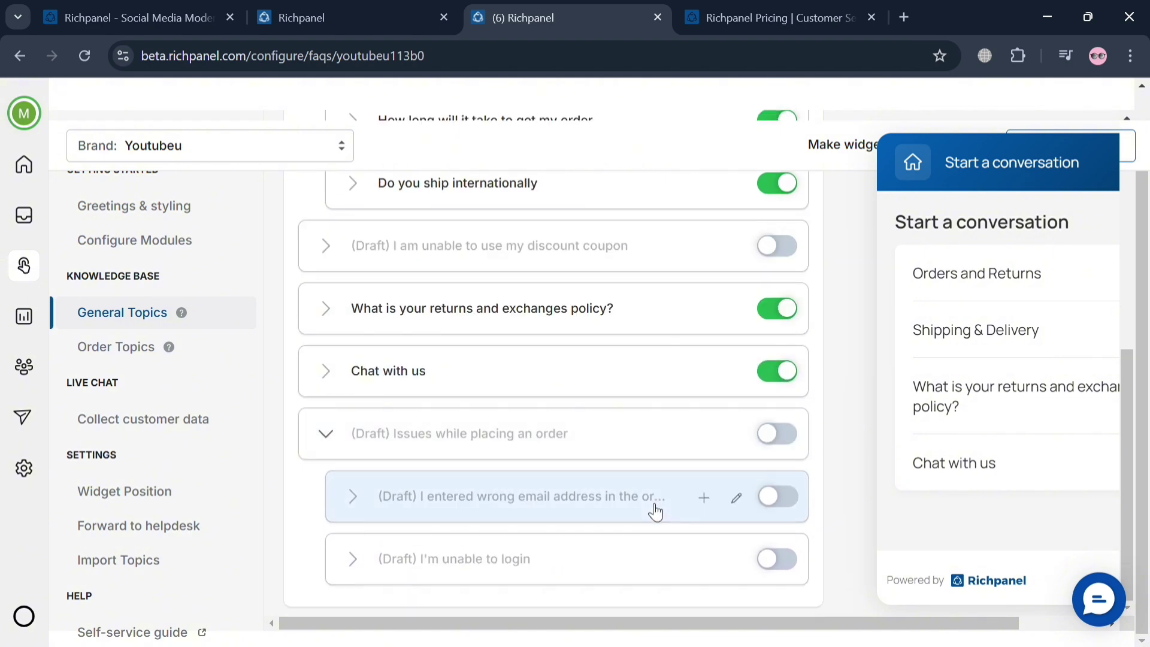
{"action": "scroll", "coordinate": [656, 510], "scroll_direction": "up", "scroll_amount": 6}
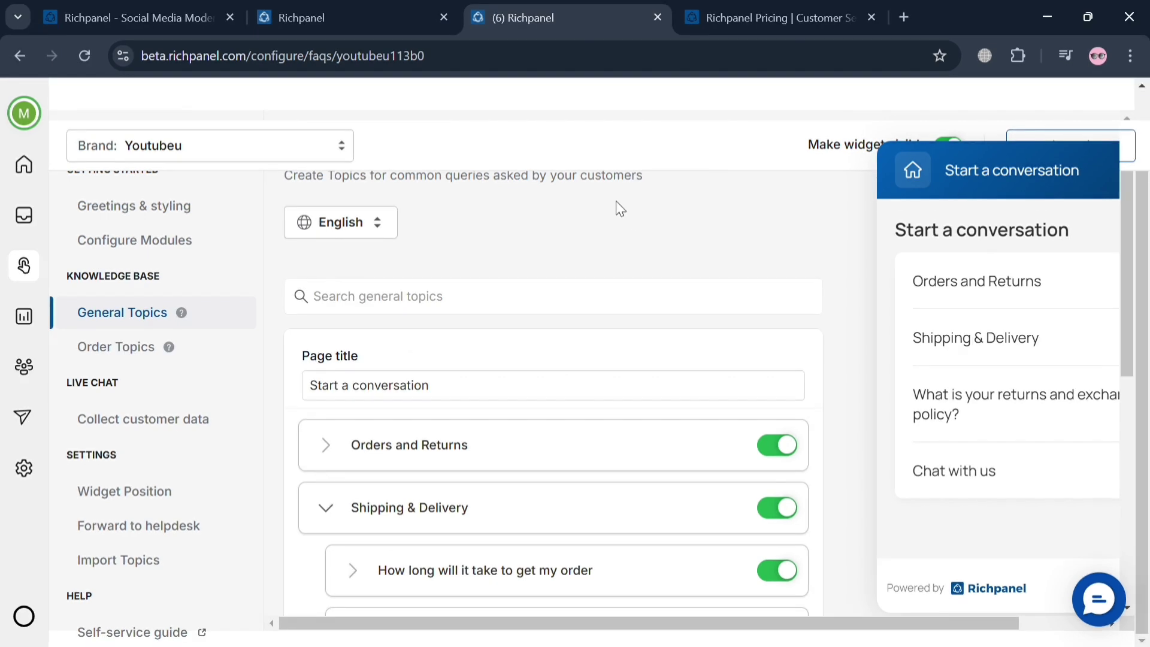
Step: In Order Topics, switch the draft 'Where is my order?' topic live, closing its edit overlay unchanged
{"action": "left_click", "coordinate": [135, 343]}
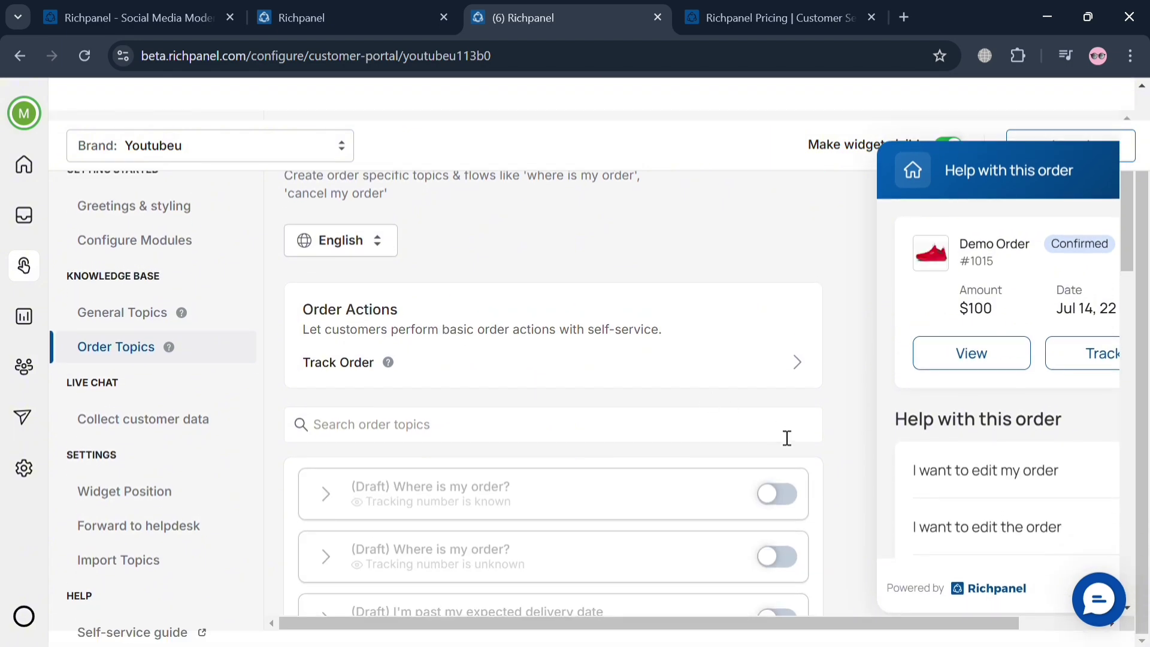
{"action": "scroll", "coordinate": [787, 438], "scroll_direction": "down", "scroll_amount": 2}
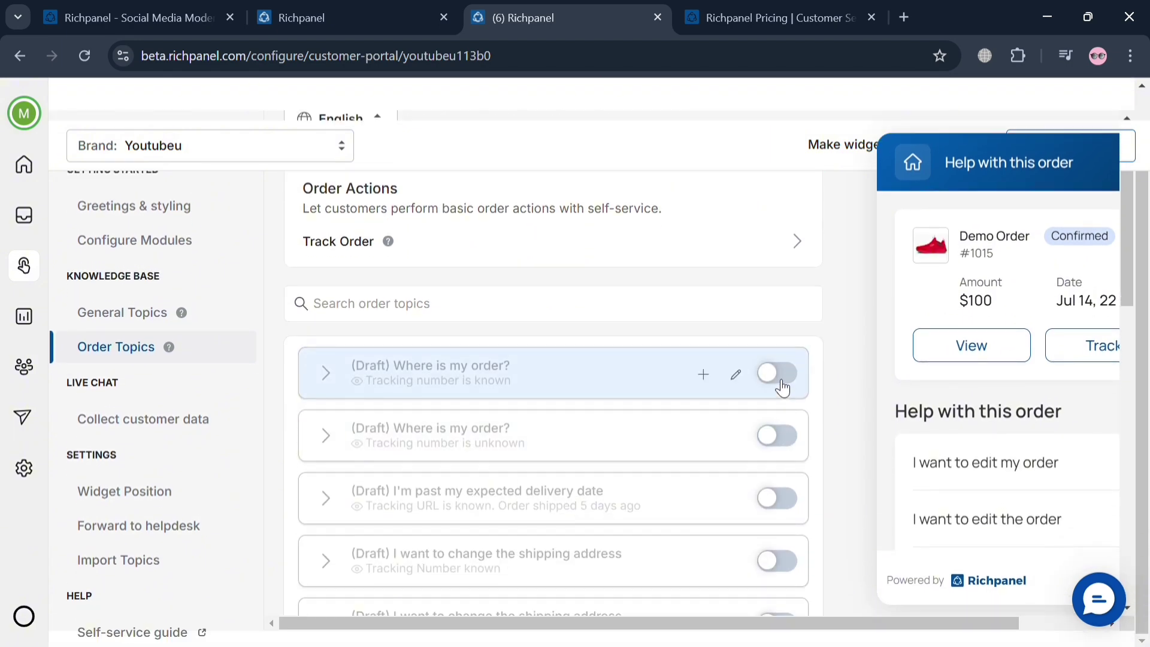
{"action": "left_click", "coordinate": [783, 388]}
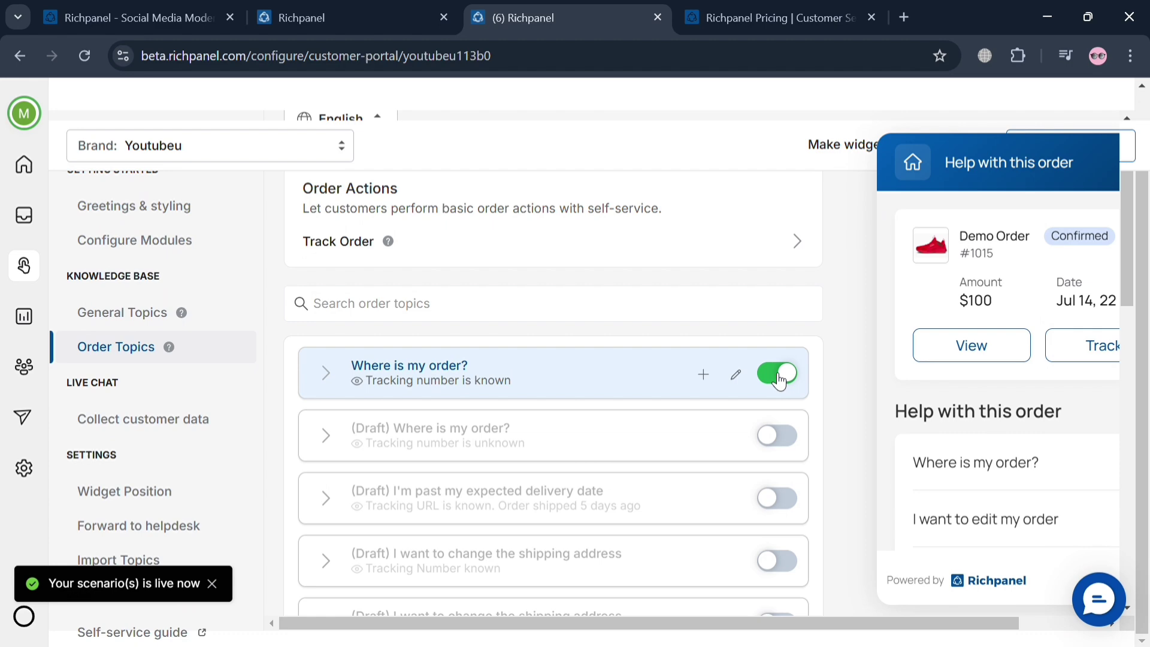
{"action": "left_click", "coordinate": [737, 377]}
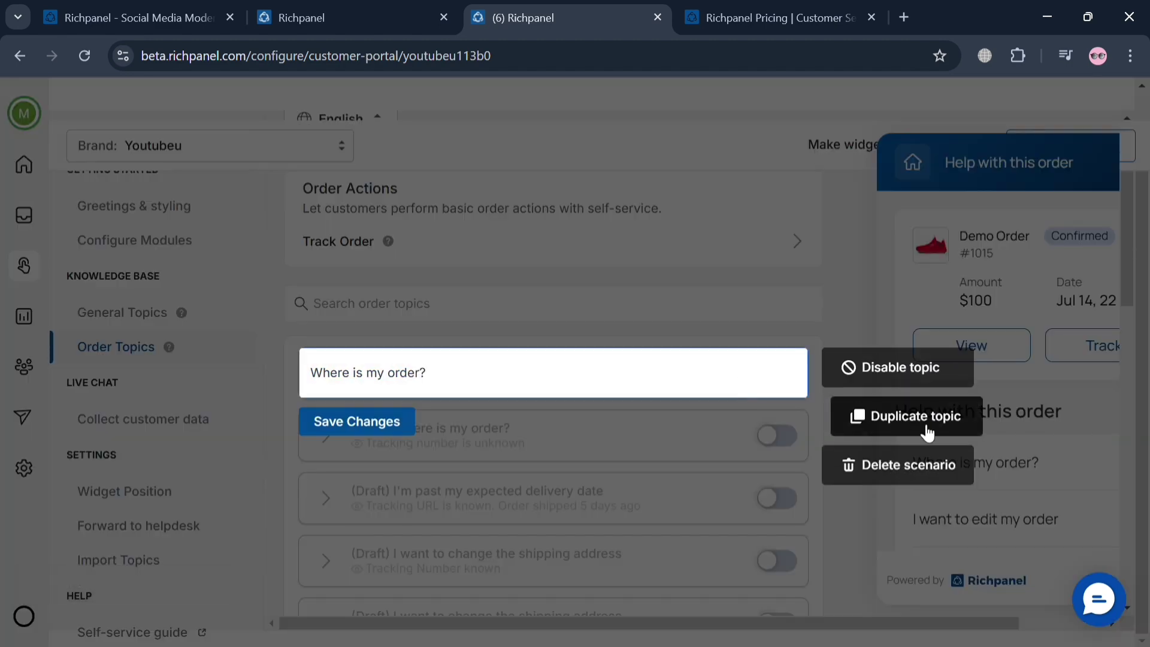
{"action": "left_click", "coordinate": [767, 286]}
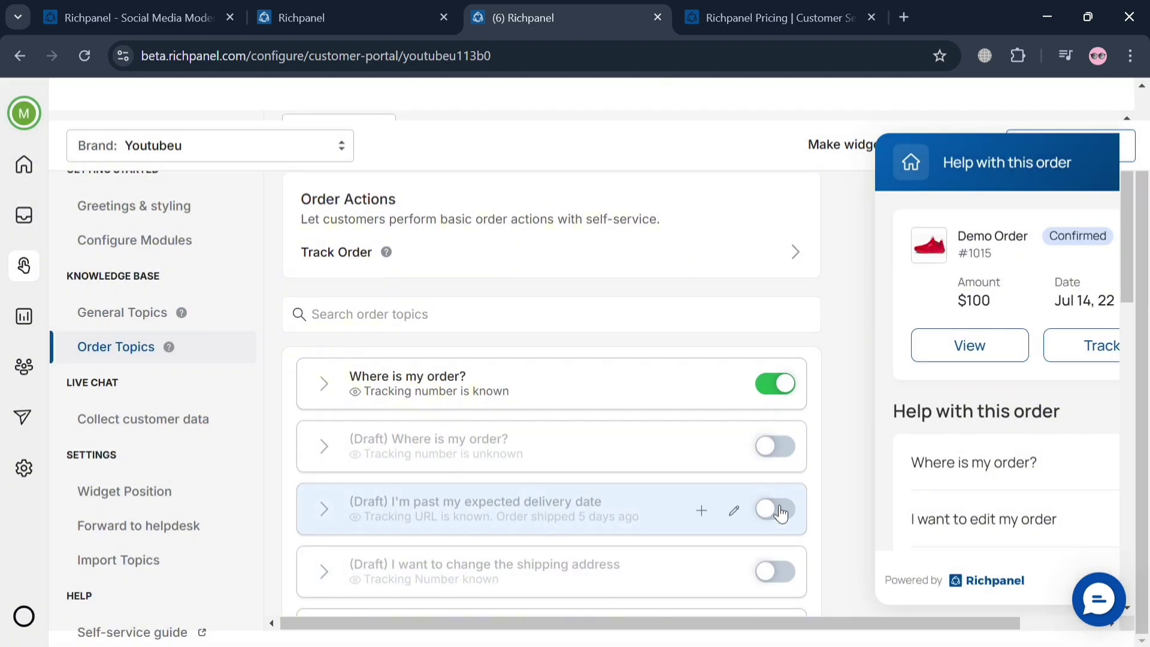
{"action": "scroll", "coordinate": [781, 513], "scroll_direction": "down", "scroll_amount": 4}
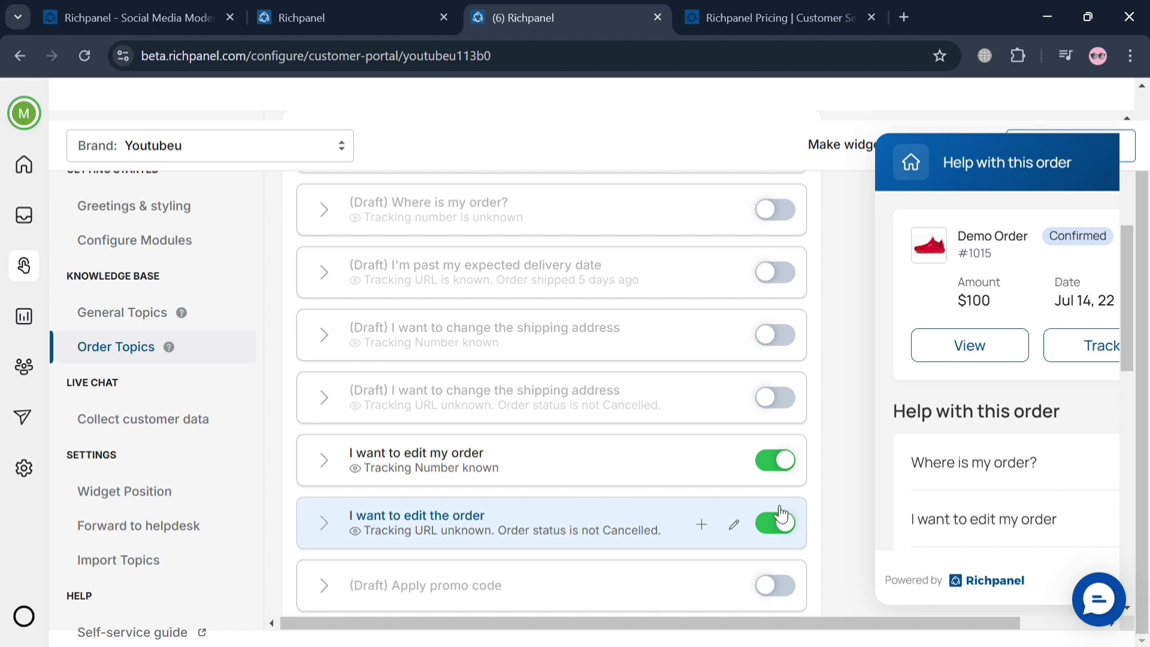
{"action": "scroll", "coordinate": [781, 513], "scroll_direction": "down", "scroll_amount": 15}
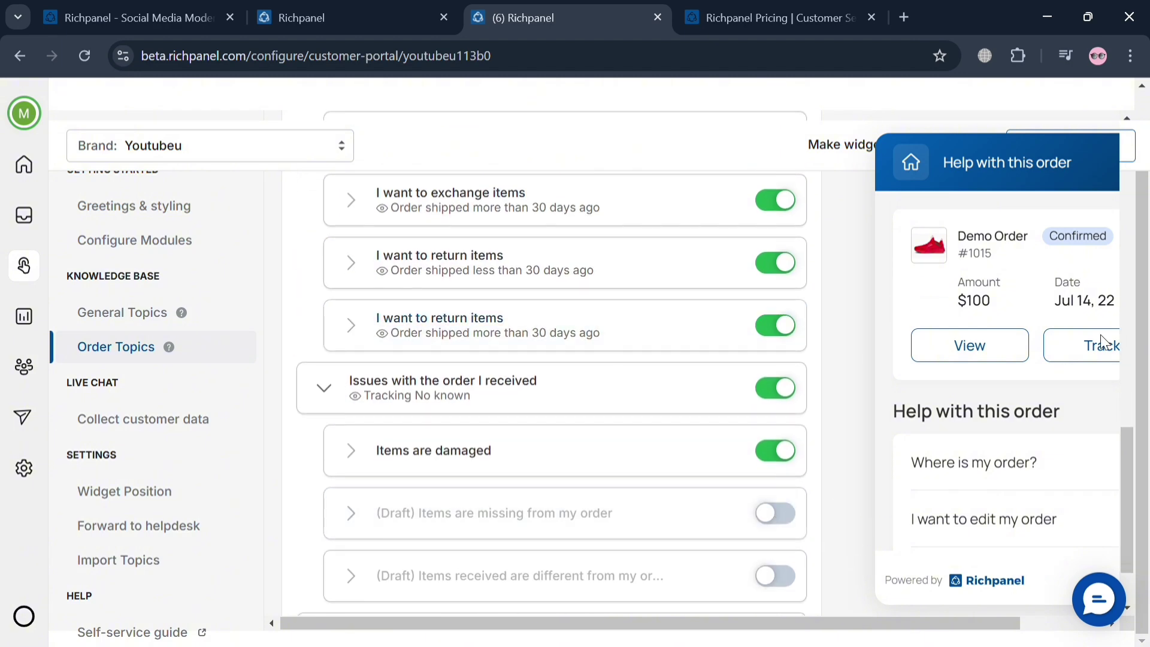
{"action": "scroll", "coordinate": [683, 342], "scroll_direction": "up", "scroll_amount": 1}
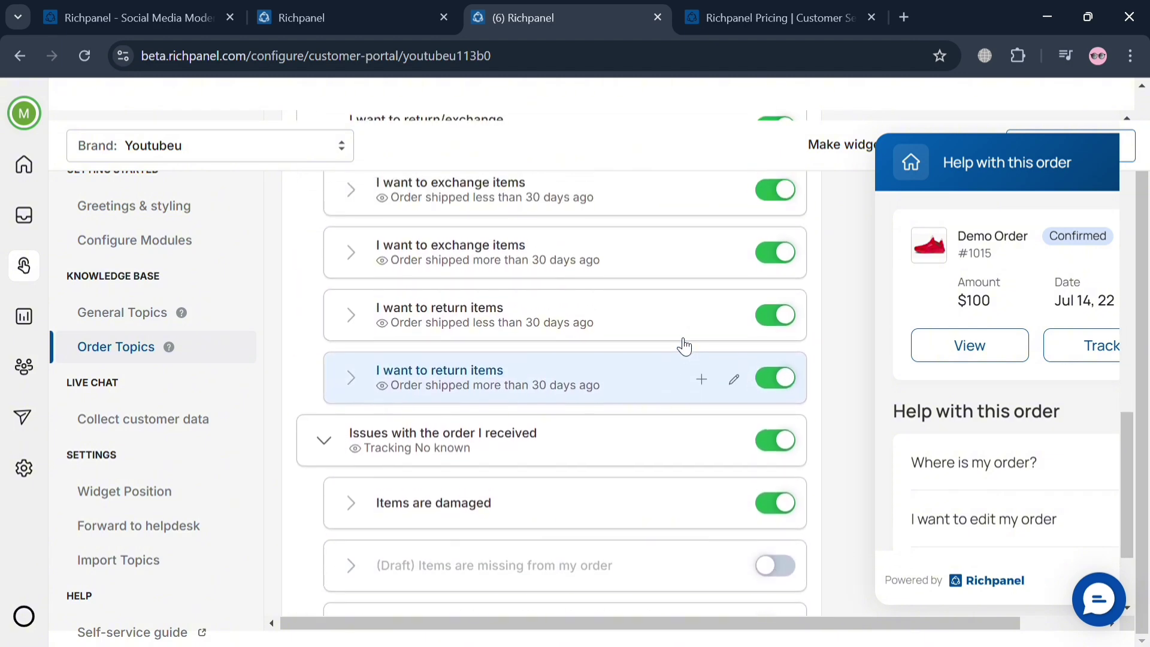
{"action": "scroll", "coordinate": [682, 345], "scroll_direction": "up", "scroll_amount": 5}
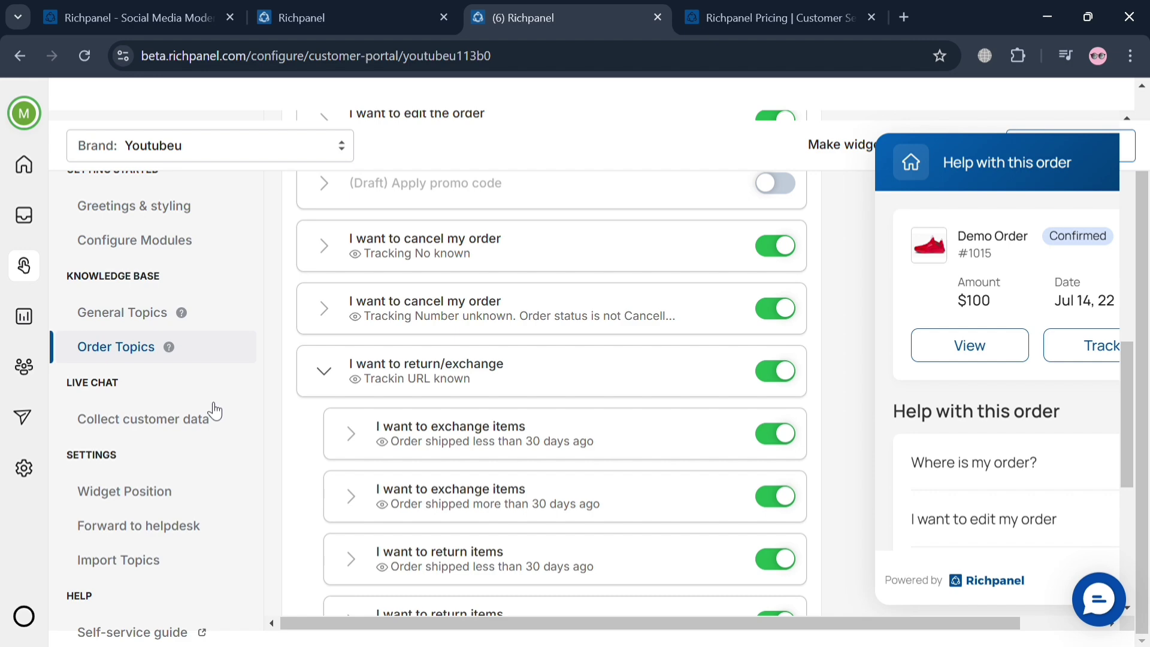
Step: In Collect customer data, make Last Name optional and then remove it from the prechat form
{"action": "left_click", "coordinate": [166, 421]}
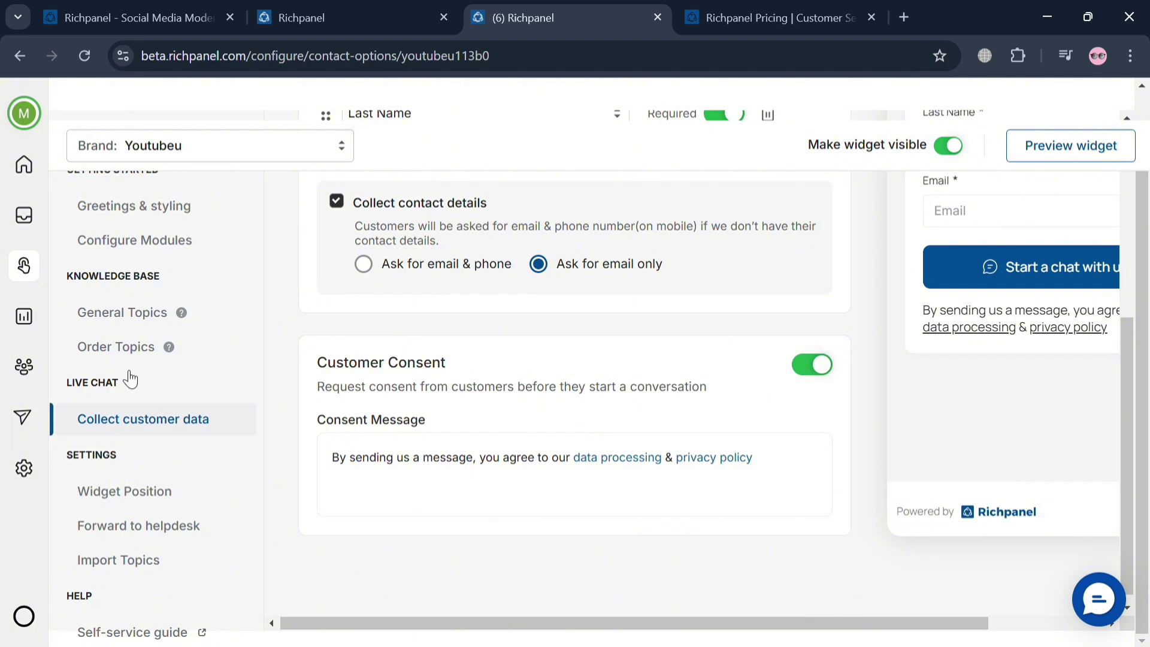
{"action": "scroll", "coordinate": [525, 383], "scroll_direction": "up", "scroll_amount": 5}
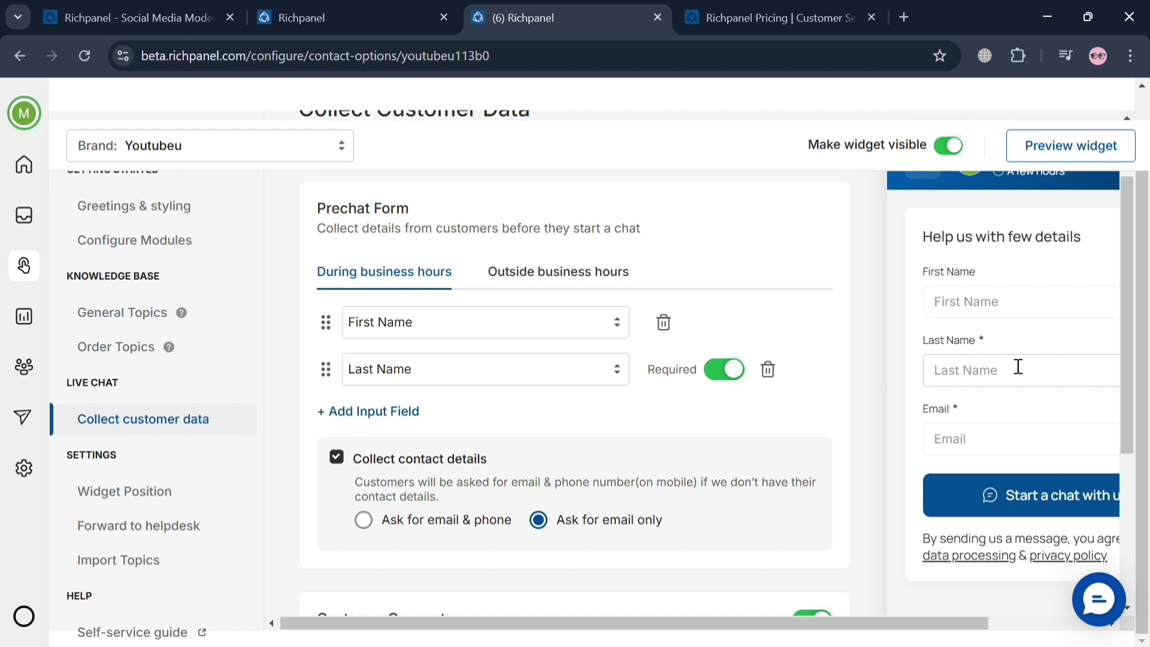
{"action": "left_click", "coordinate": [736, 376]}
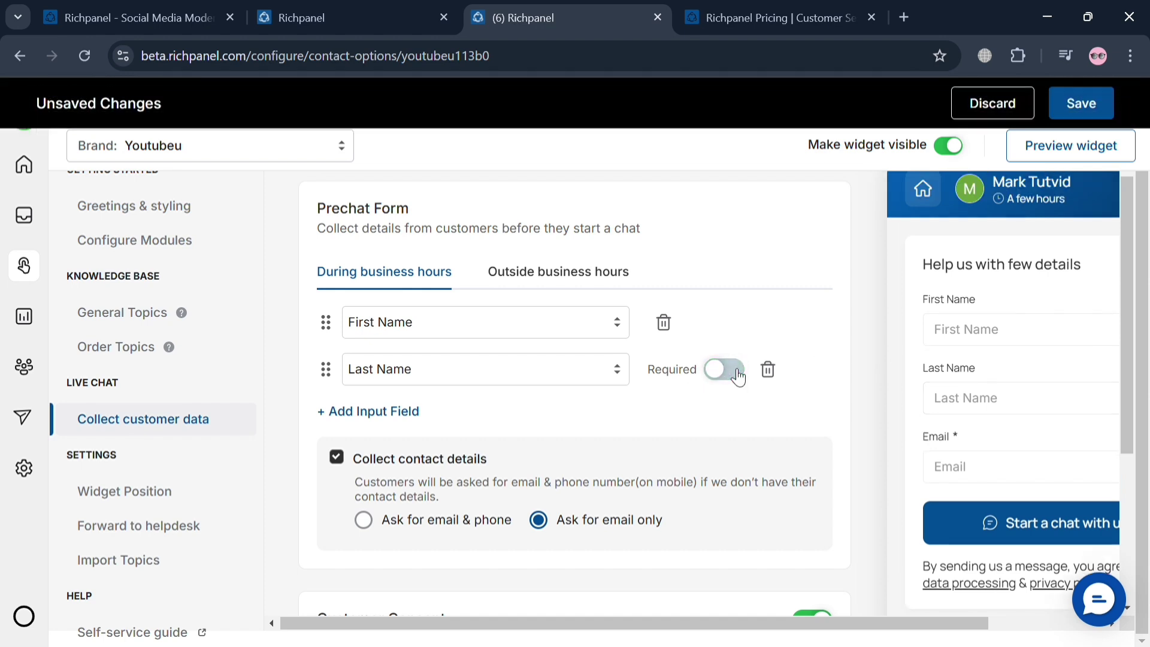
{"action": "scroll", "coordinate": [952, 382], "scroll_direction": "right", "scroll_amount": 3}
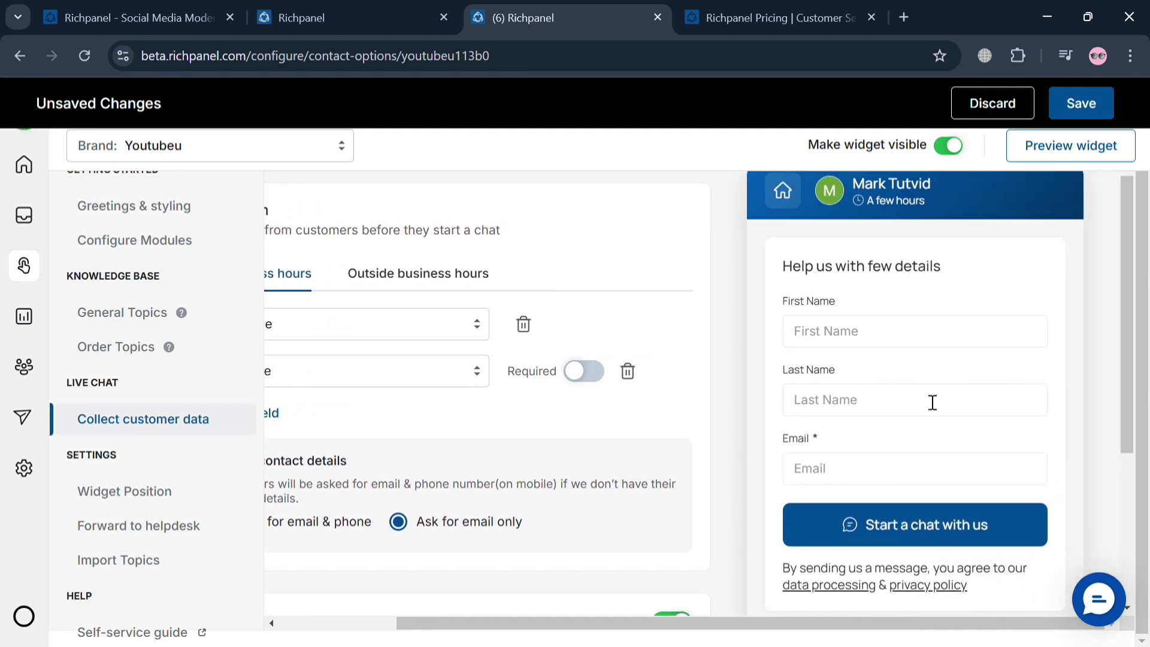
{"action": "scroll", "coordinate": [605, 389], "scroll_direction": "left", "scroll_amount": 3}
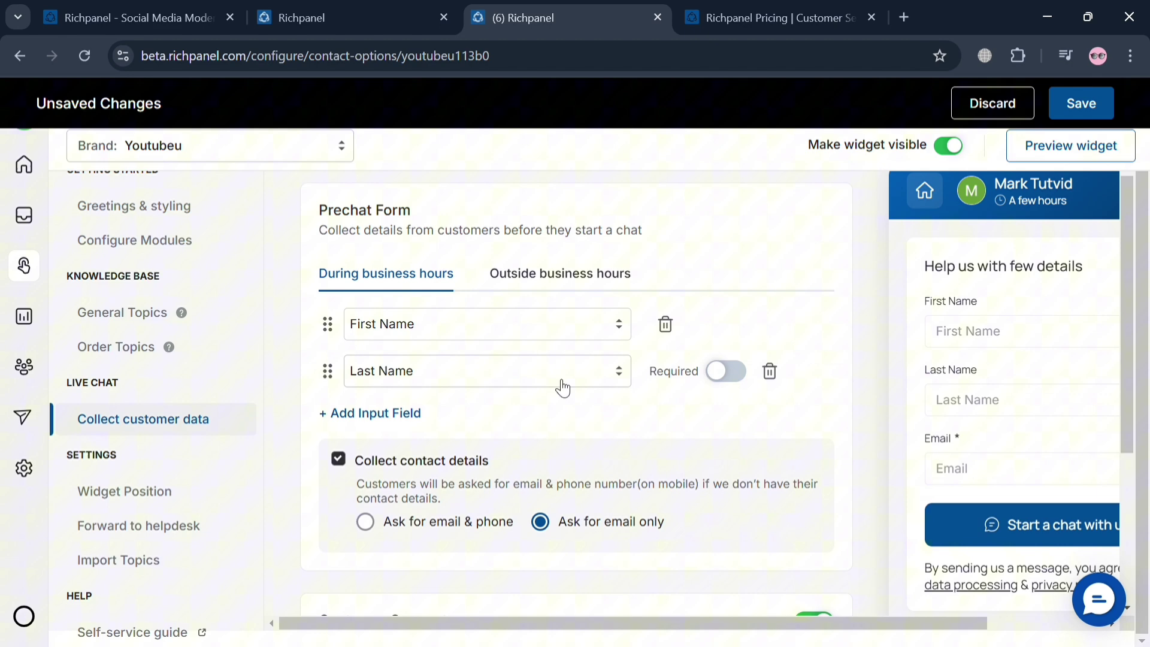
{"action": "left_click", "coordinate": [770, 375]}
{"action": "scroll", "coordinate": [765, 376], "scroll_direction": "right", "scroll_amount": 3}
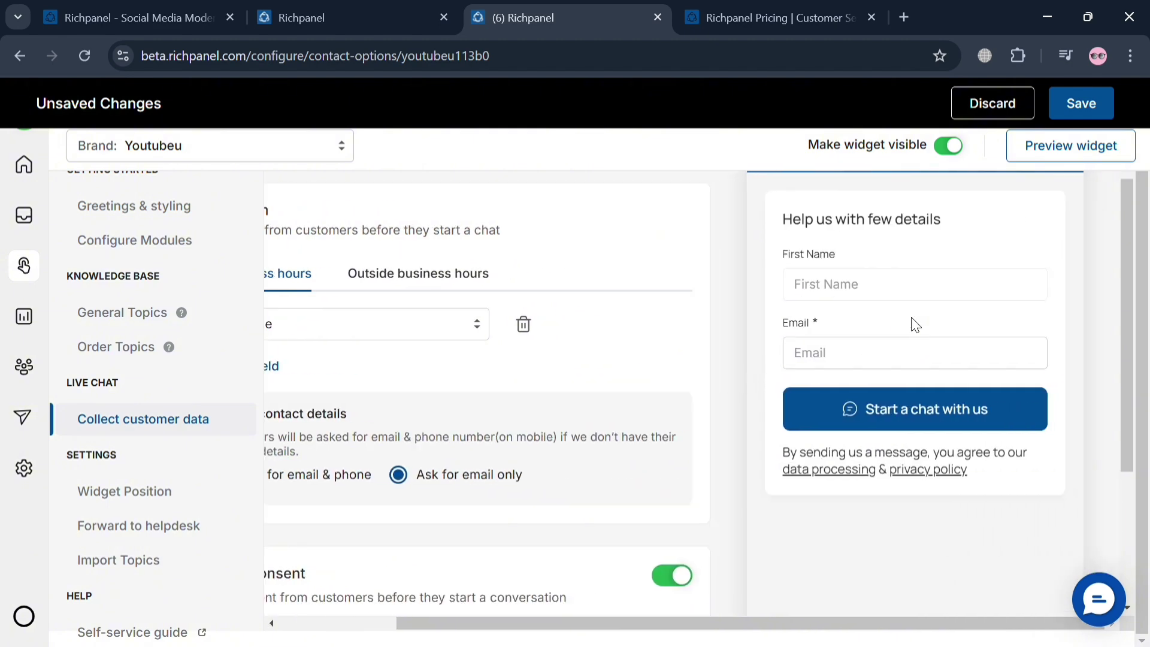
{"action": "scroll", "coordinate": [576, 488], "scroll_direction": "left", "scroll_amount": 3}
{"action": "scroll", "coordinate": [576, 488], "scroll_direction": "down", "scroll_amount": 1}
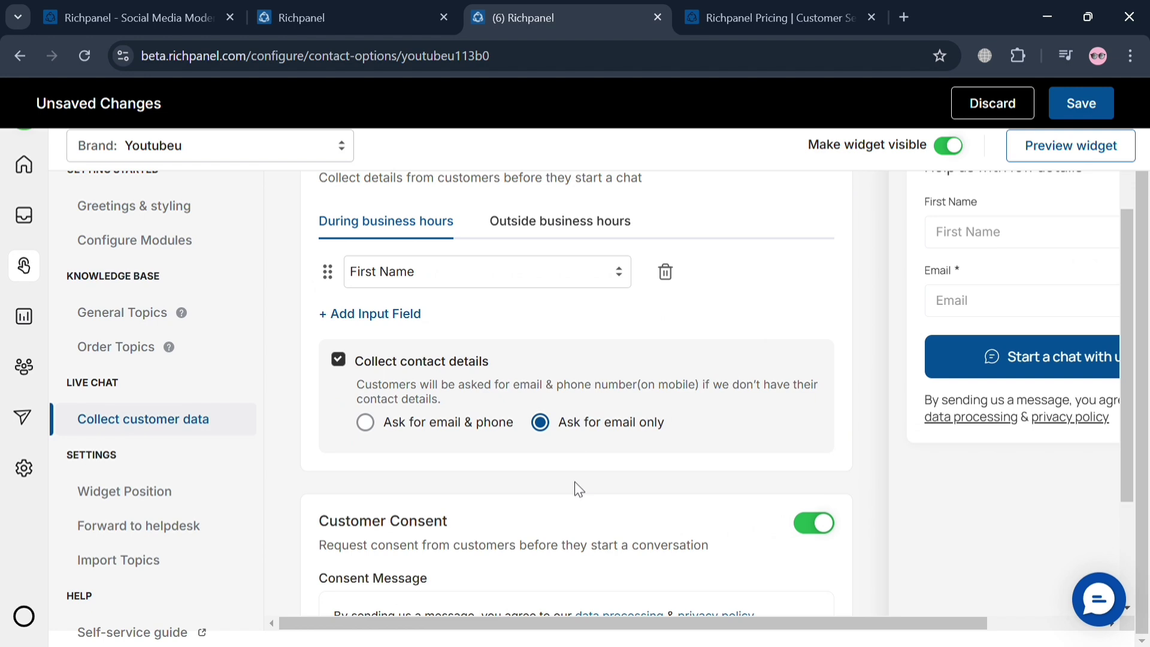
{"action": "scroll", "coordinate": [578, 489], "scroll_direction": "down", "scroll_amount": 1}
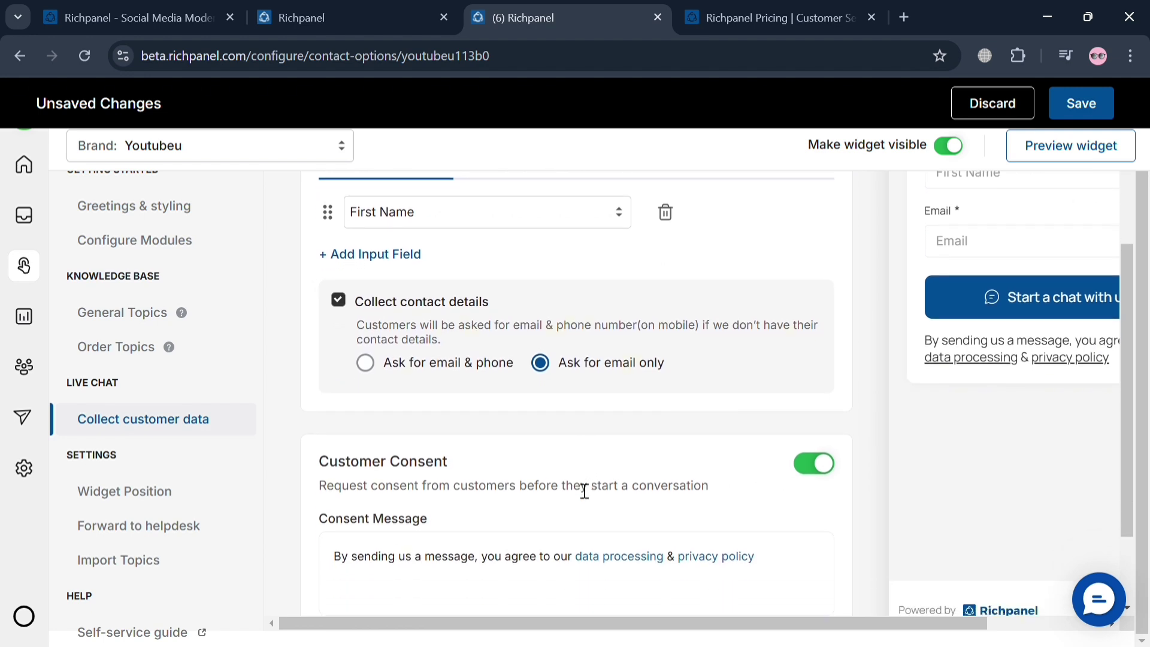
{"action": "scroll", "coordinate": [584, 492], "scroll_direction": "down", "scroll_amount": 2}
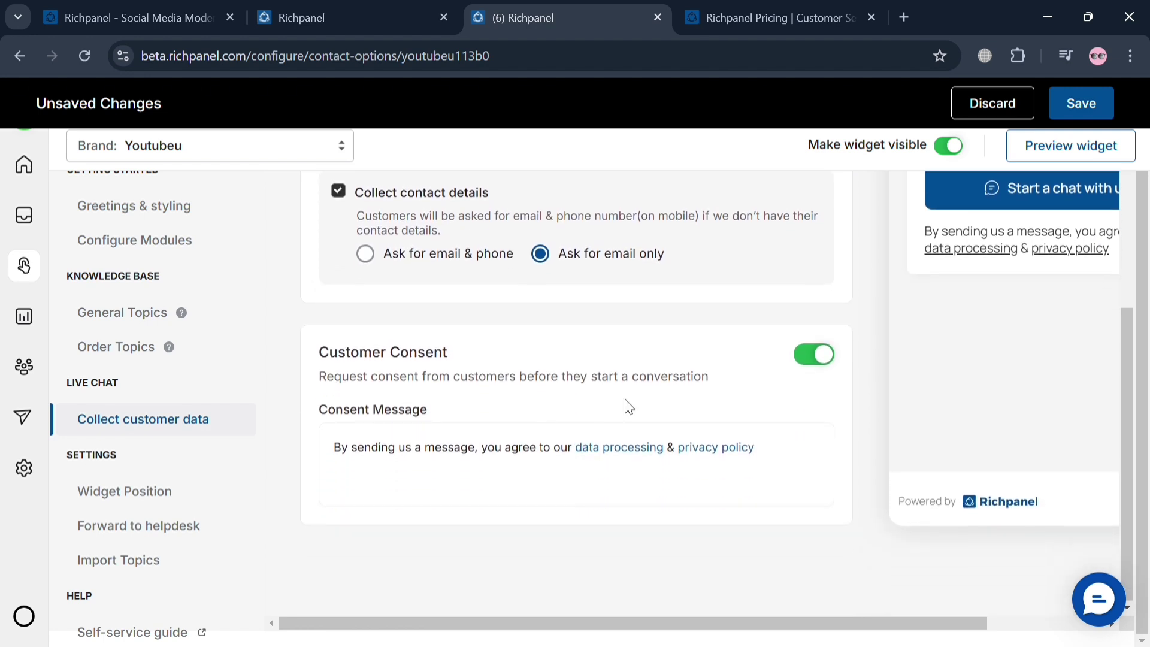
{"action": "scroll", "coordinate": [599, 371], "scroll_direction": "up", "scroll_amount": 3}
{"action": "scroll", "coordinate": [402, 409], "scroll_direction": "up", "scroll_amount": 1}
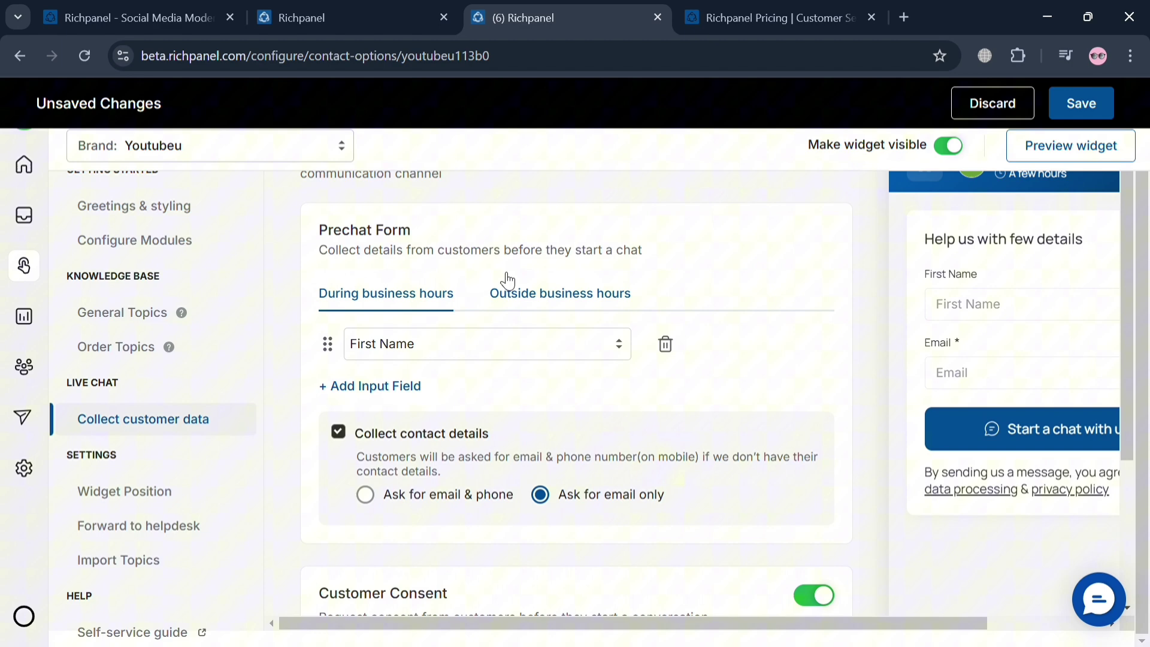
Step: Review the prechat settings for outside business hours, then head to Widget Position
{"action": "left_click", "coordinate": [544, 293]}
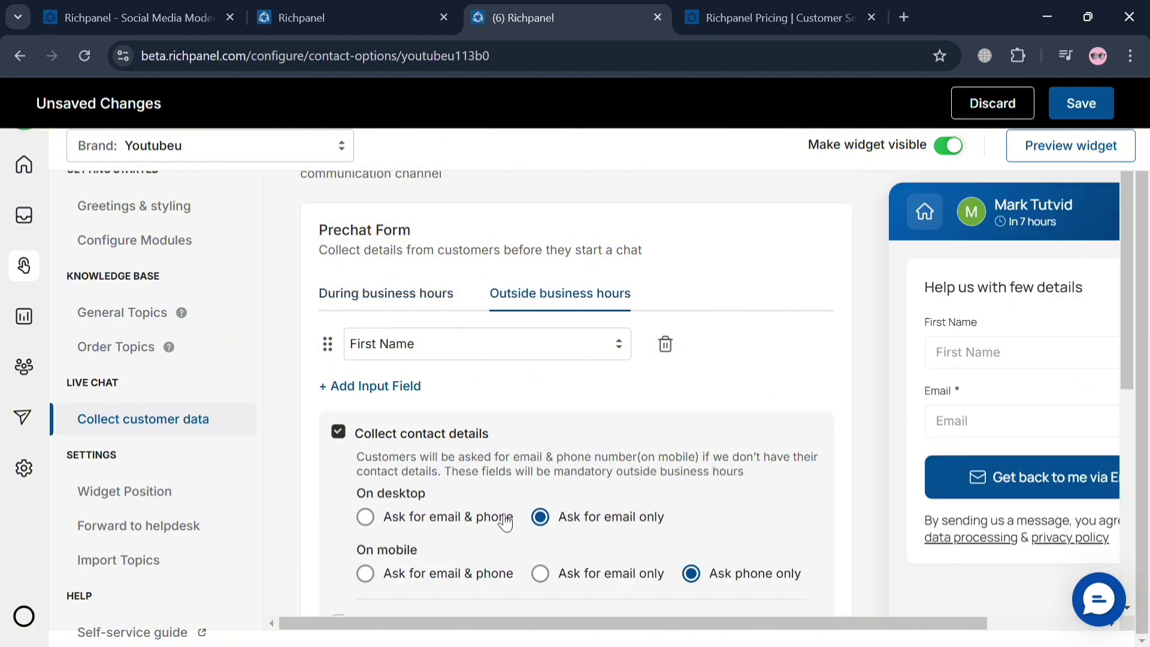
{"action": "scroll", "coordinate": [507, 523], "scroll_direction": "down", "scroll_amount": 2}
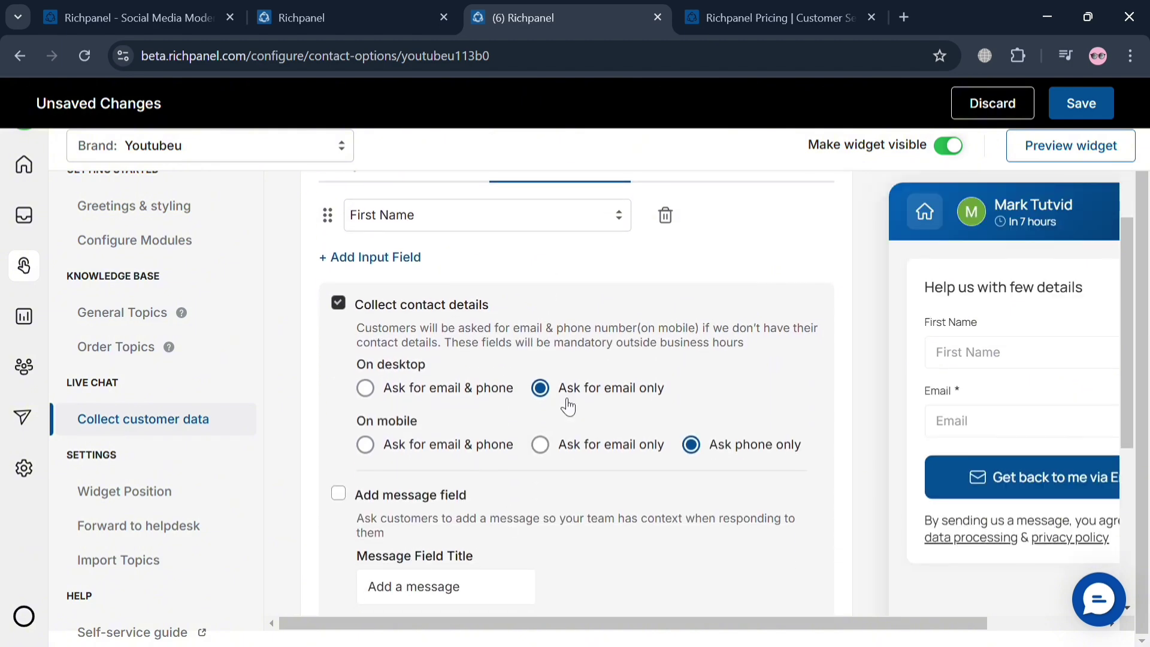
{"action": "scroll", "coordinate": [421, 484], "scroll_direction": "down", "scroll_amount": 2}
{"action": "scroll", "coordinate": [421, 487], "scroll_direction": "down", "scroll_amount": 3}
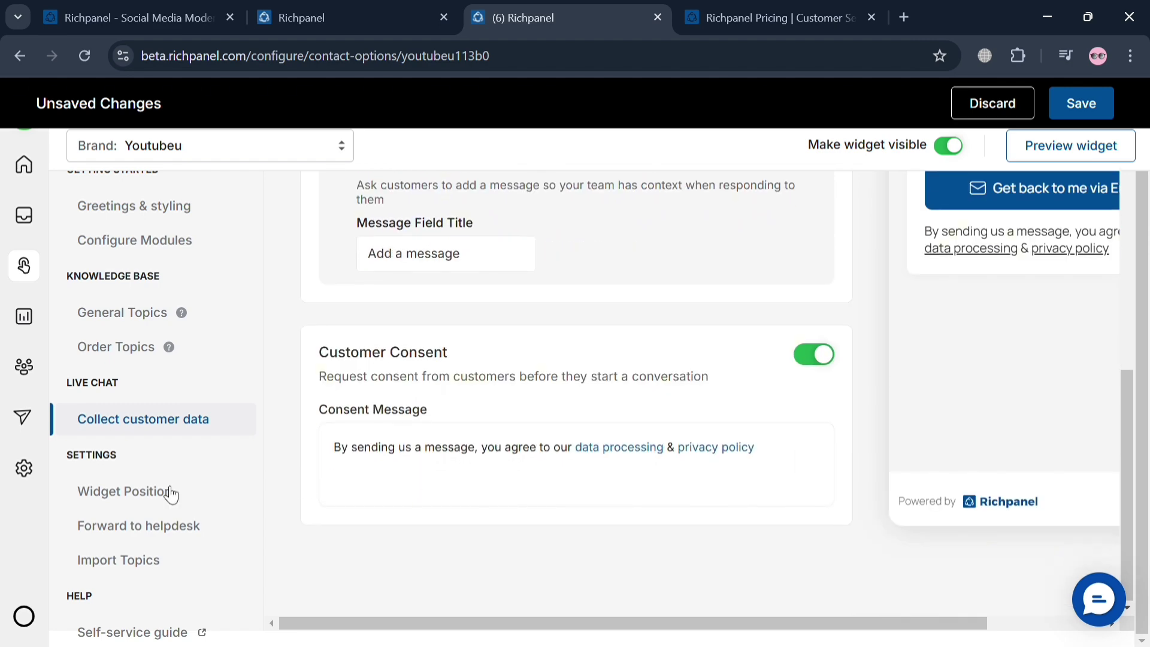
{"action": "left_click", "coordinate": [145, 492]}
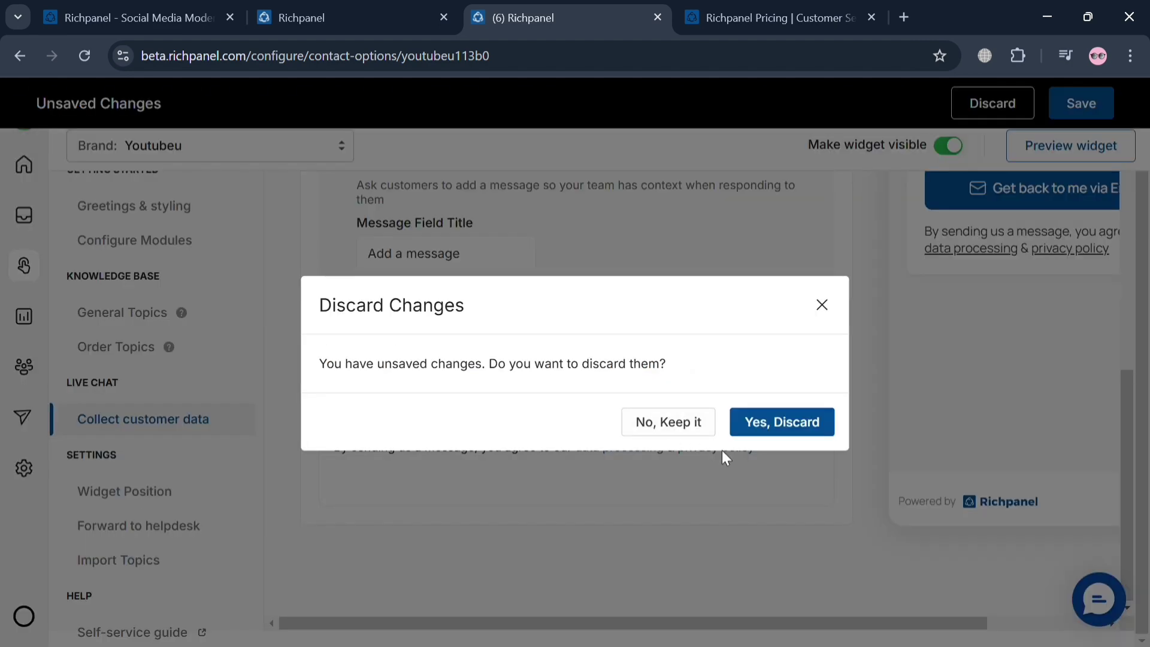
Step: Discard the unsaved customer data changes and review the widget position and visibility options
{"action": "left_click", "coordinate": [766, 422]}
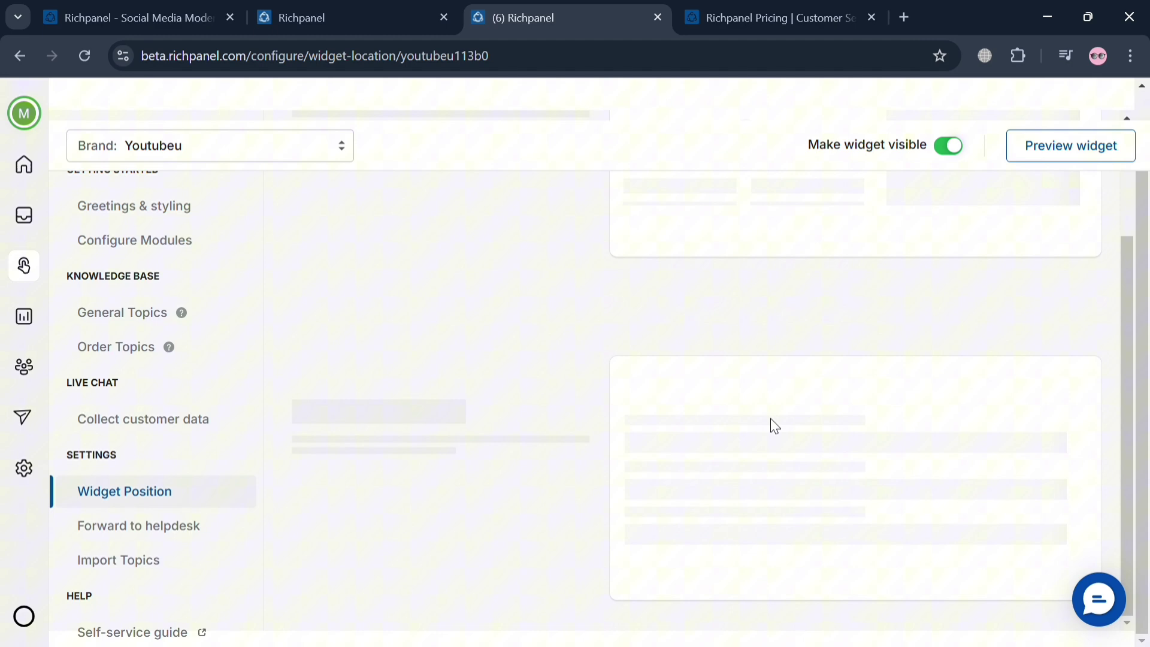
{"action": "scroll", "coordinate": [772, 458], "scroll_direction": "up", "scroll_amount": 10}
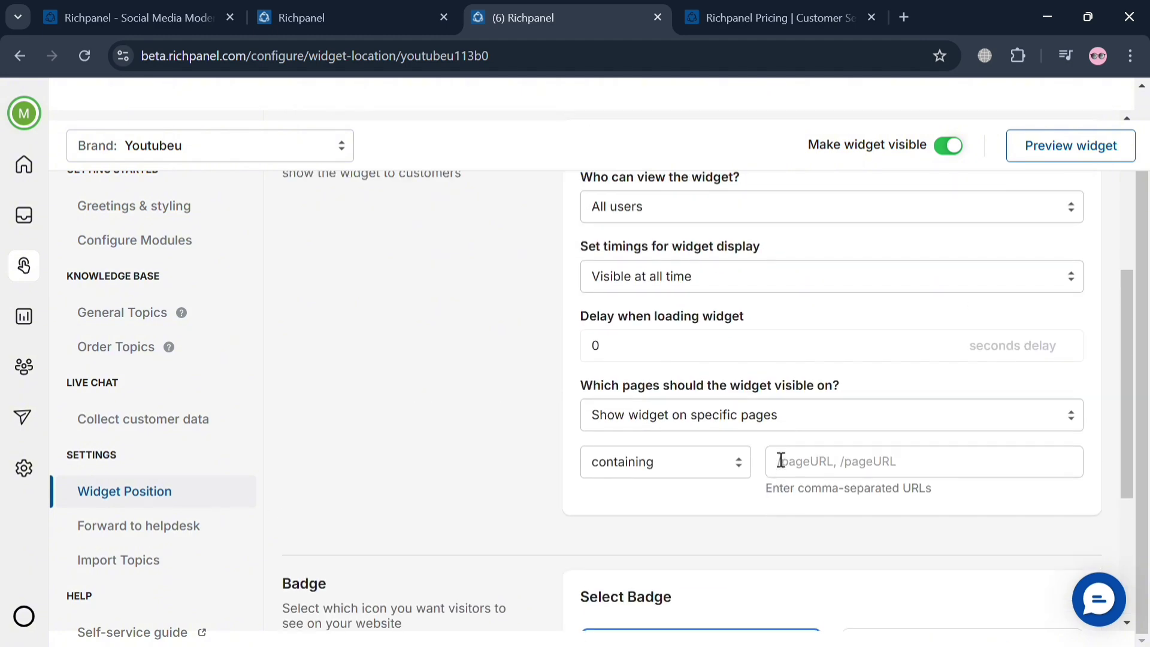
{"action": "scroll", "coordinate": [772, 459], "scroll_direction": "up", "scroll_amount": 2}
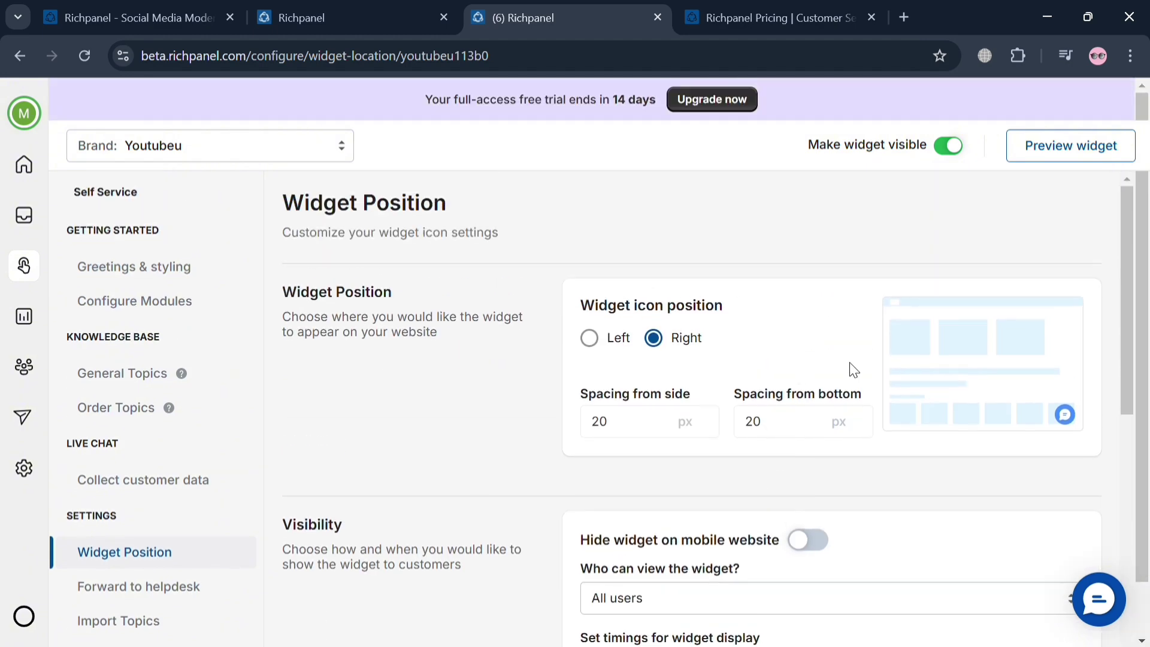
{"action": "scroll", "coordinate": [806, 477], "scroll_direction": "down", "scroll_amount": 4}
{"action": "scroll", "coordinate": [807, 480], "scroll_direction": "down", "scroll_amount": 1}
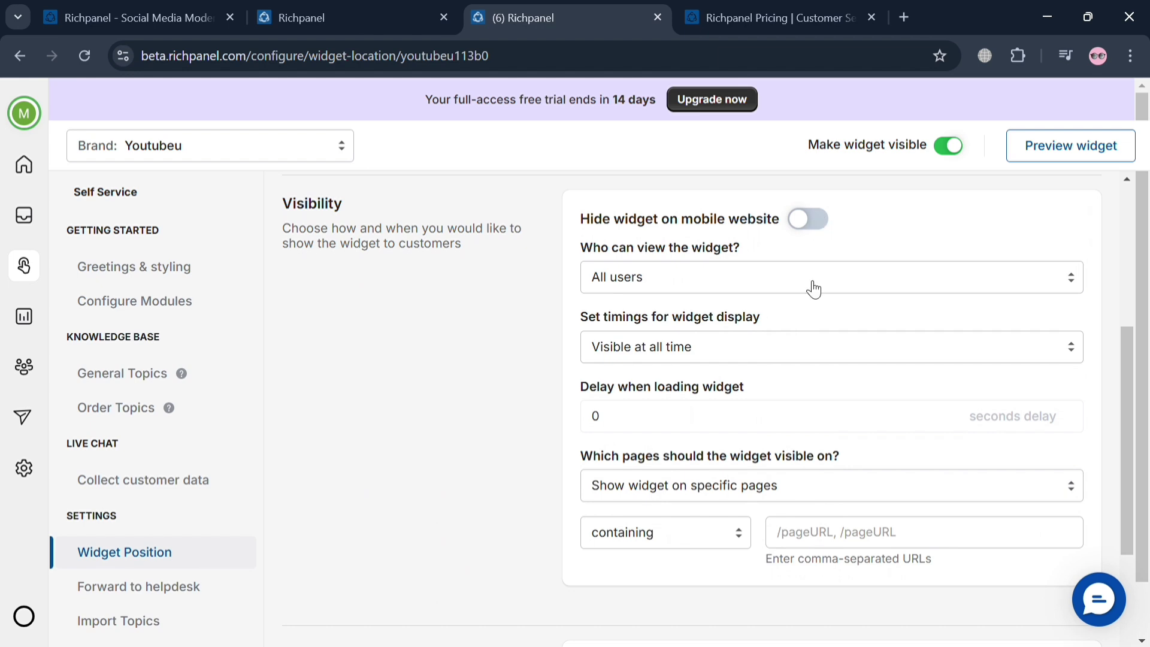
{"action": "scroll", "coordinate": [800, 468], "scroll_direction": "down", "scroll_amount": 1}
{"action": "scroll", "coordinate": [801, 467], "scroll_direction": "down", "scroll_amount": 1}
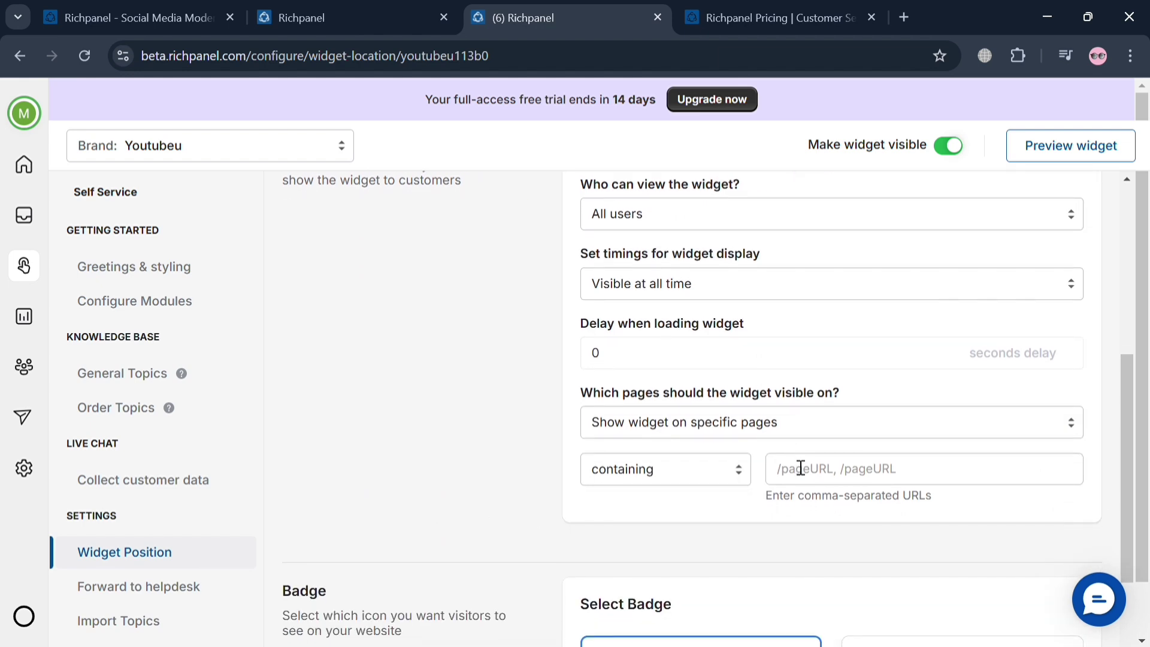
{"action": "scroll", "coordinate": [803, 424], "scroll_direction": "down", "scroll_amount": 3}
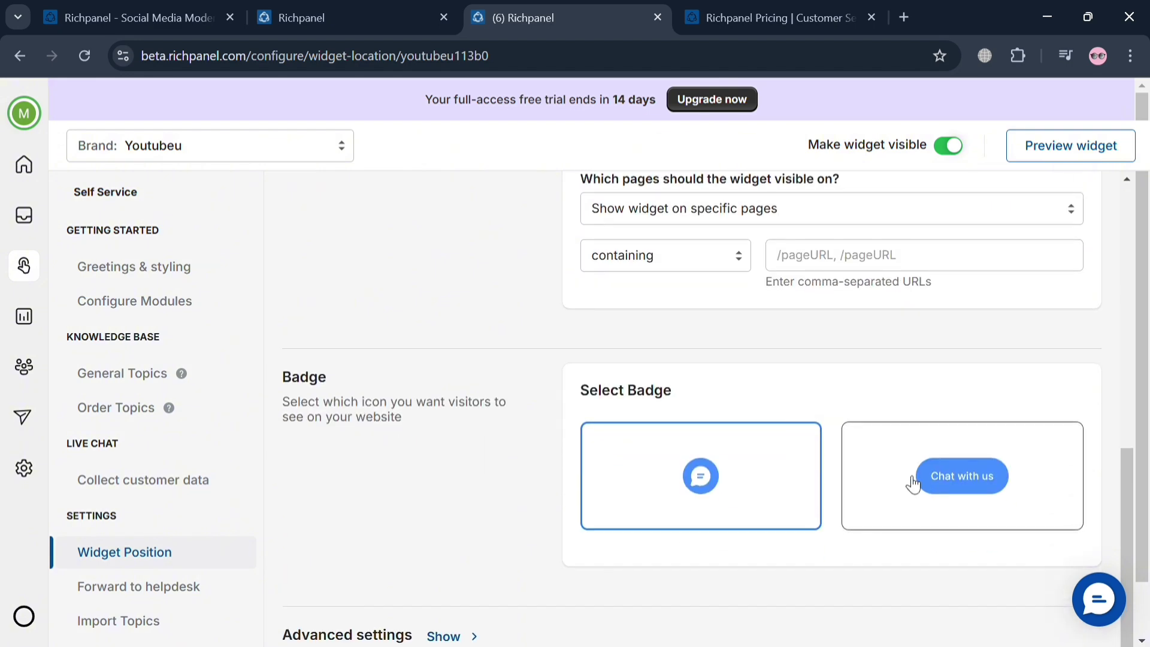
Step: Try the 'Chat with us' badge, keep the chat-icon badge, and open Forward to helpdesk
{"action": "left_click", "coordinate": [913, 483]}
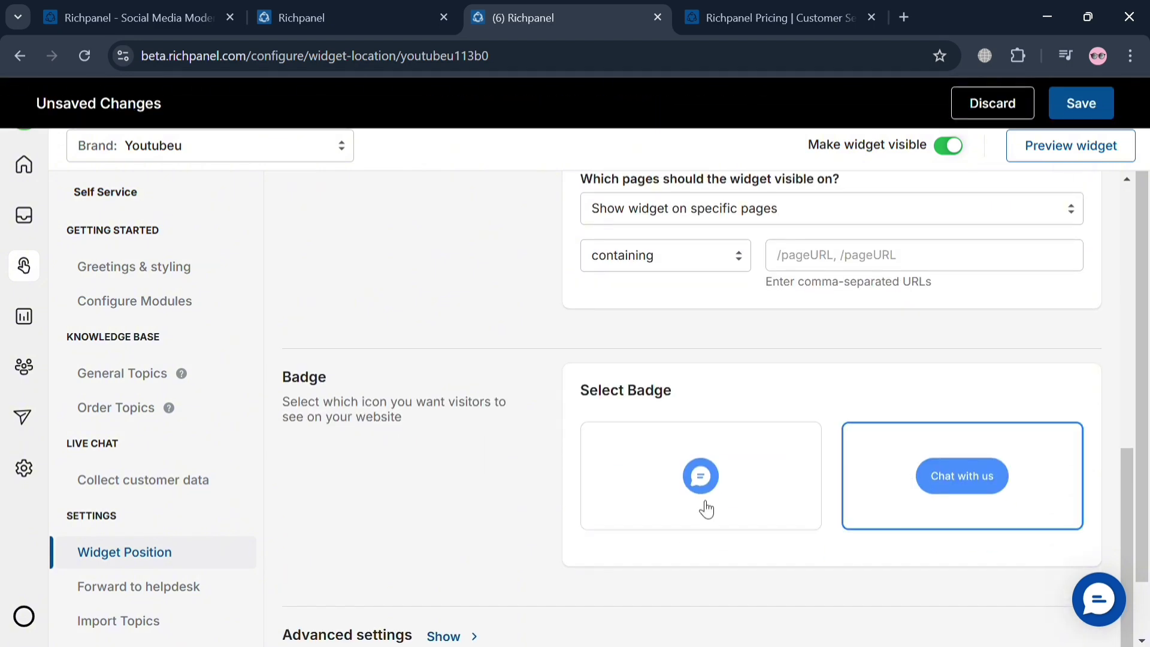
{"action": "left_click", "coordinate": [776, 481]}
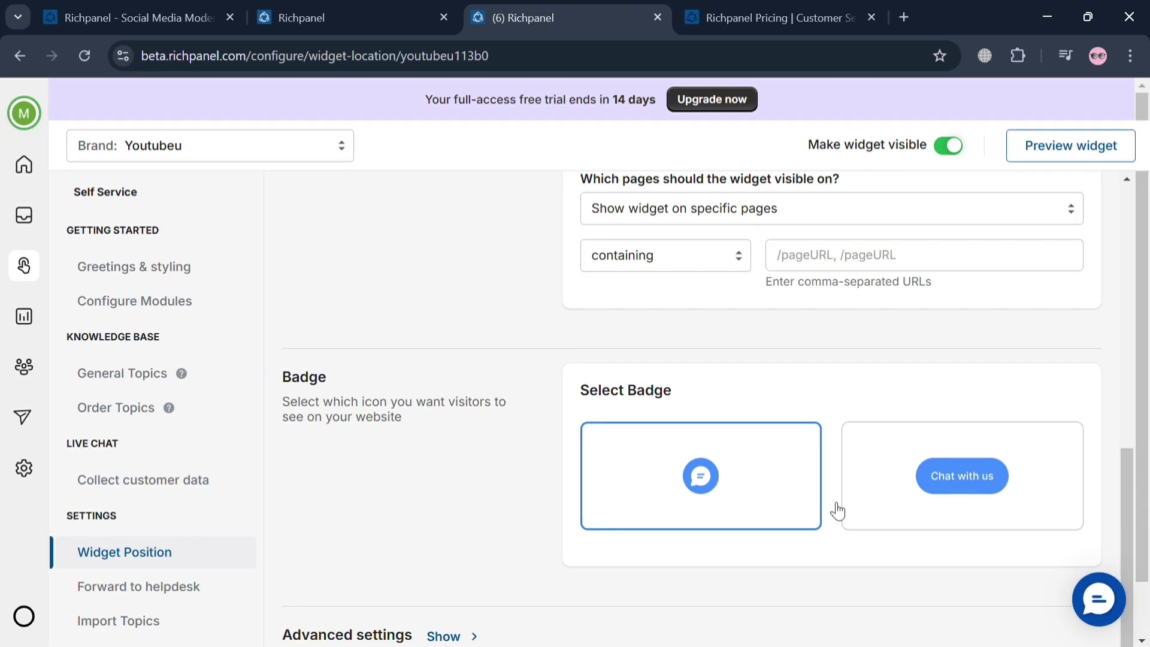
{"action": "left_click", "coordinate": [180, 588]}
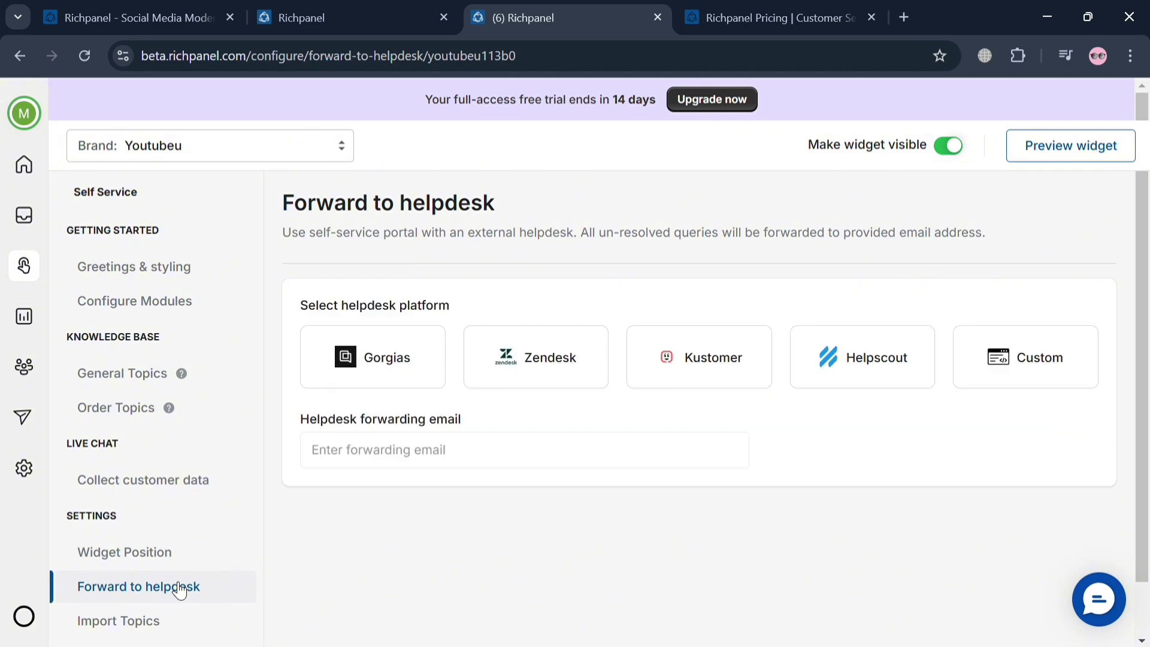
Step: Scroll the self-service sidebar and open Import Topics, where brand topic importing is Disabled
{"action": "scroll", "coordinate": [179, 588], "scroll_direction": "down", "scroll_amount": 1}
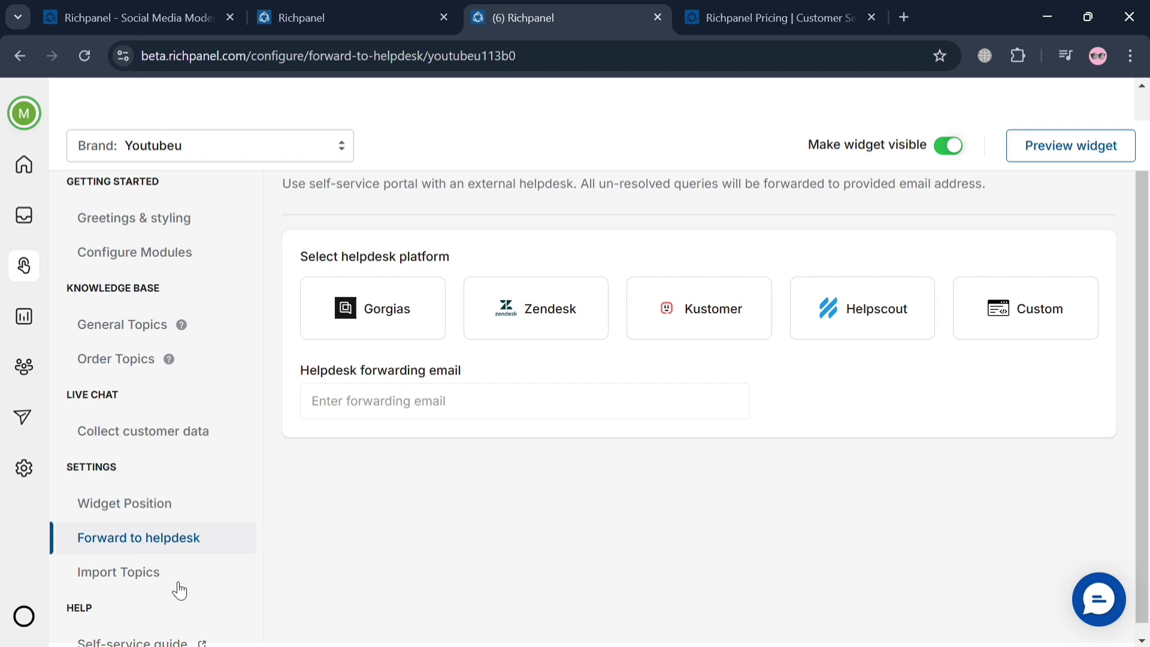
{"action": "left_click", "coordinate": [126, 566]}
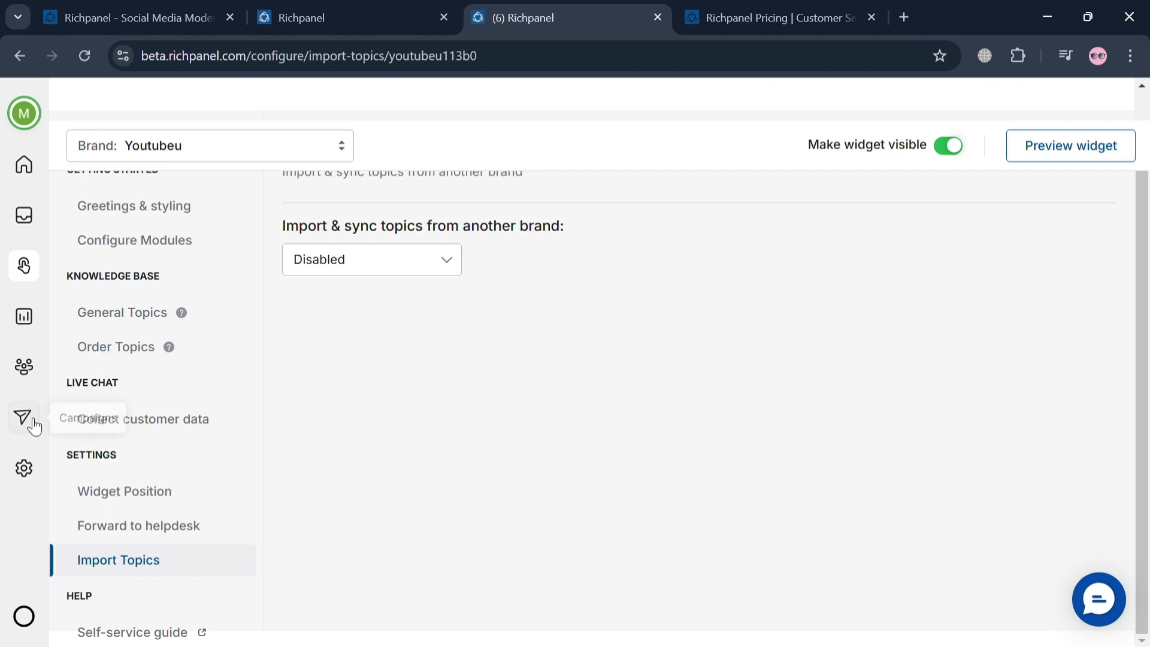
Step: Create a new Chat campaign named 'Mari' and continue past the naming step
{"action": "left_click", "coordinate": [185, 429]}
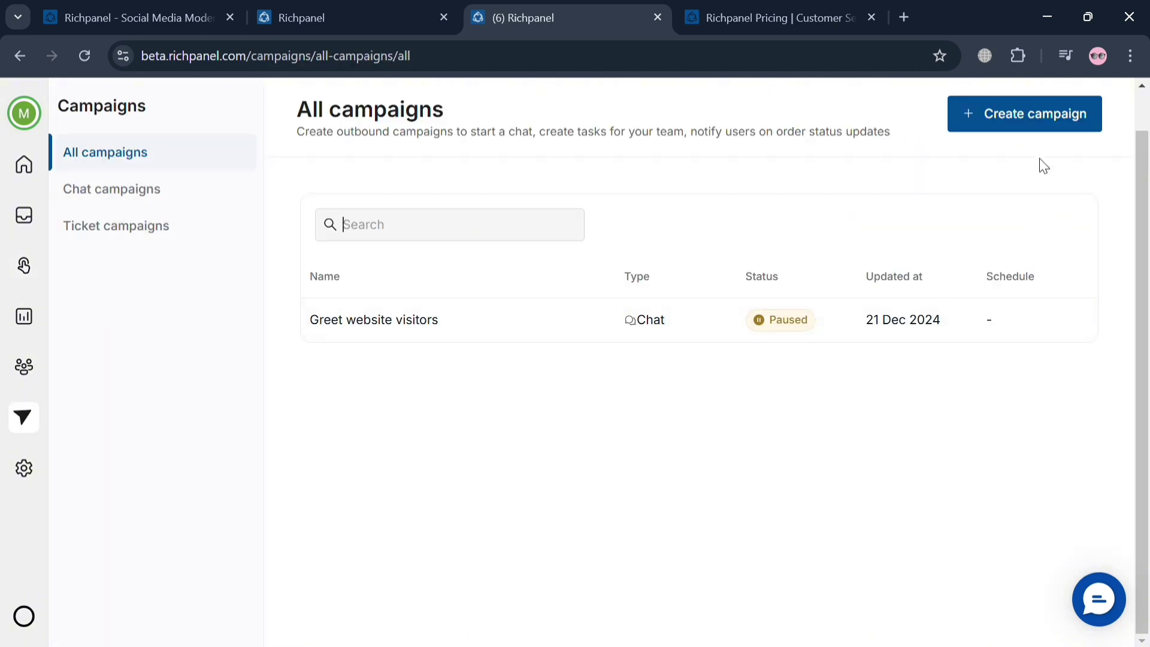
{"action": "left_click", "coordinate": [1034, 117]}
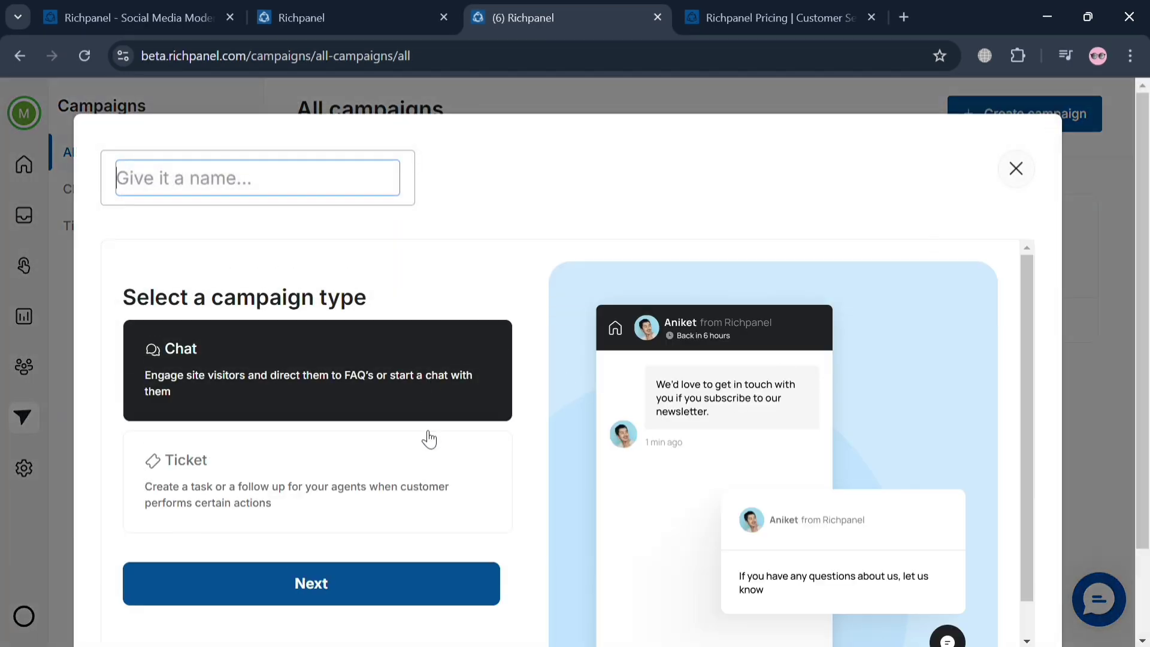
{"action": "scroll", "coordinate": [429, 436], "scroll_direction": "down", "scroll_amount": 1}
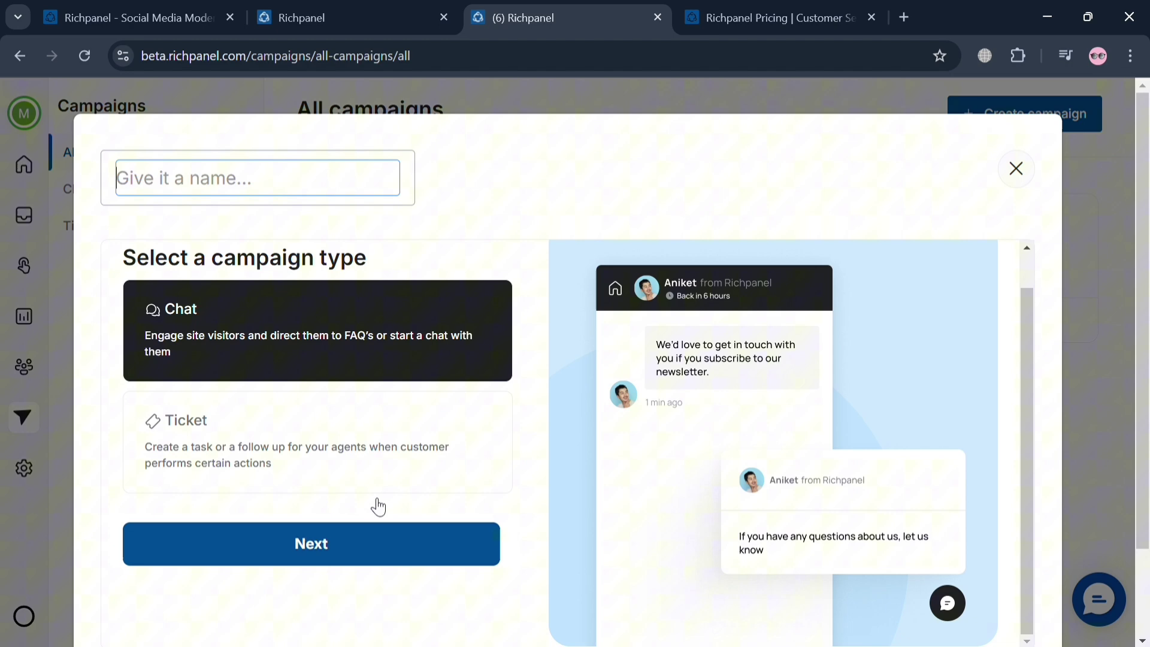
{"action": "scroll", "coordinate": [900, 549], "scroll_direction": "down", "scroll_amount": 1}
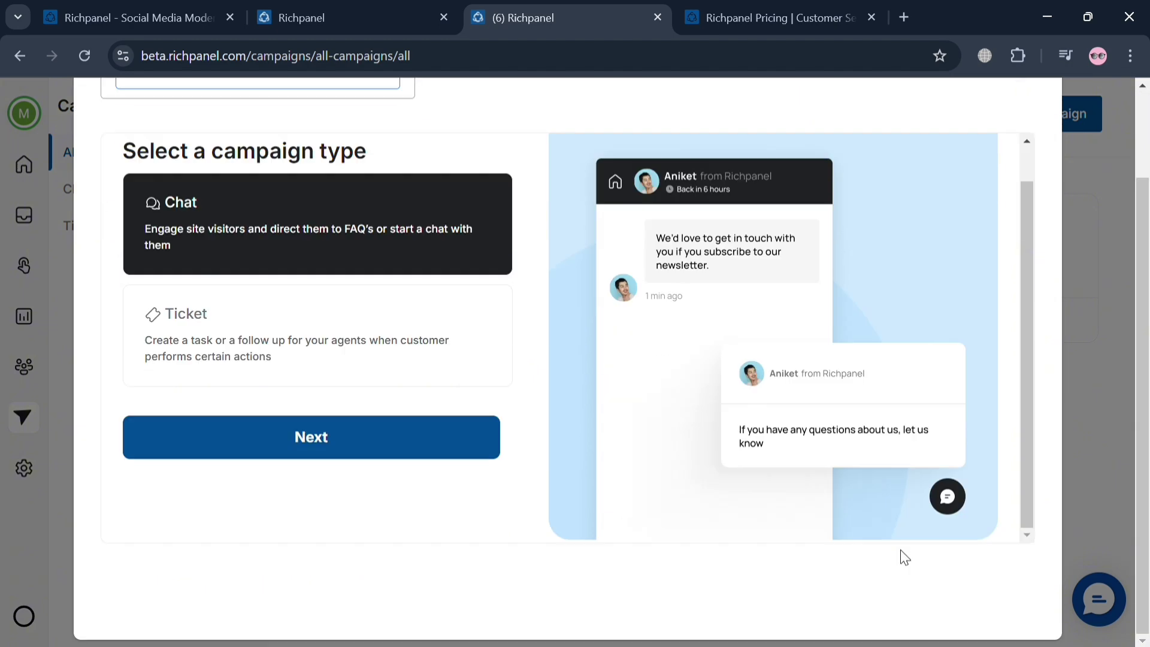
{"action": "scroll", "coordinate": [901, 549], "scroll_direction": "up", "scroll_amount": 1}
{"action": "type", "text": "Mari"}
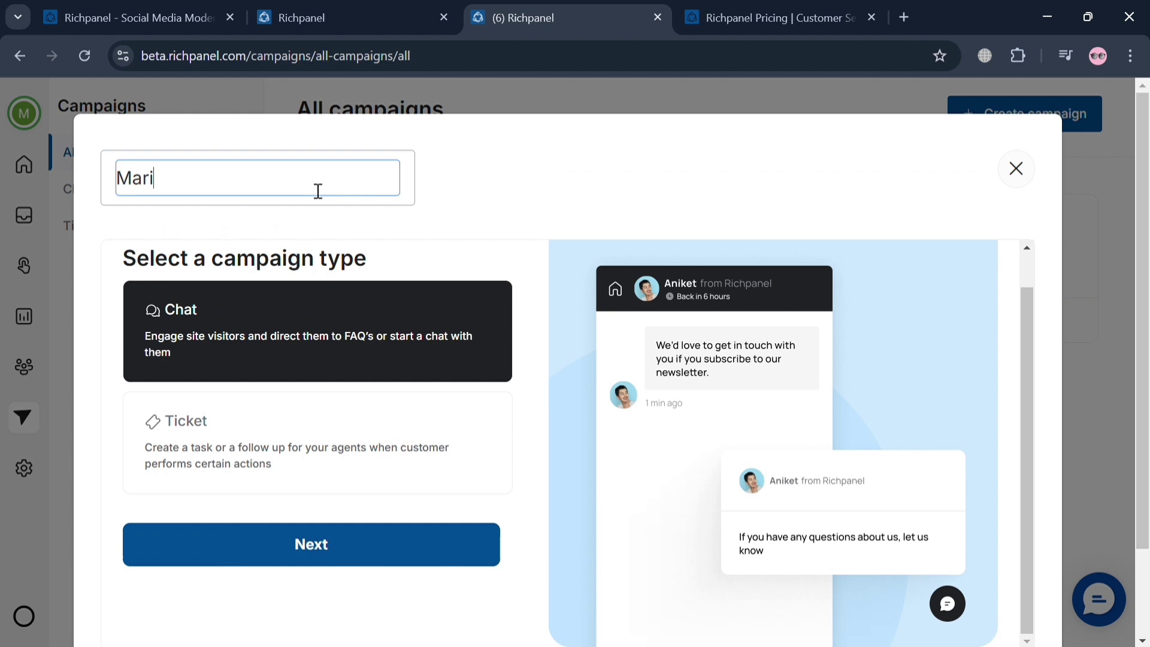
{"action": "left_click", "coordinate": [388, 546]}
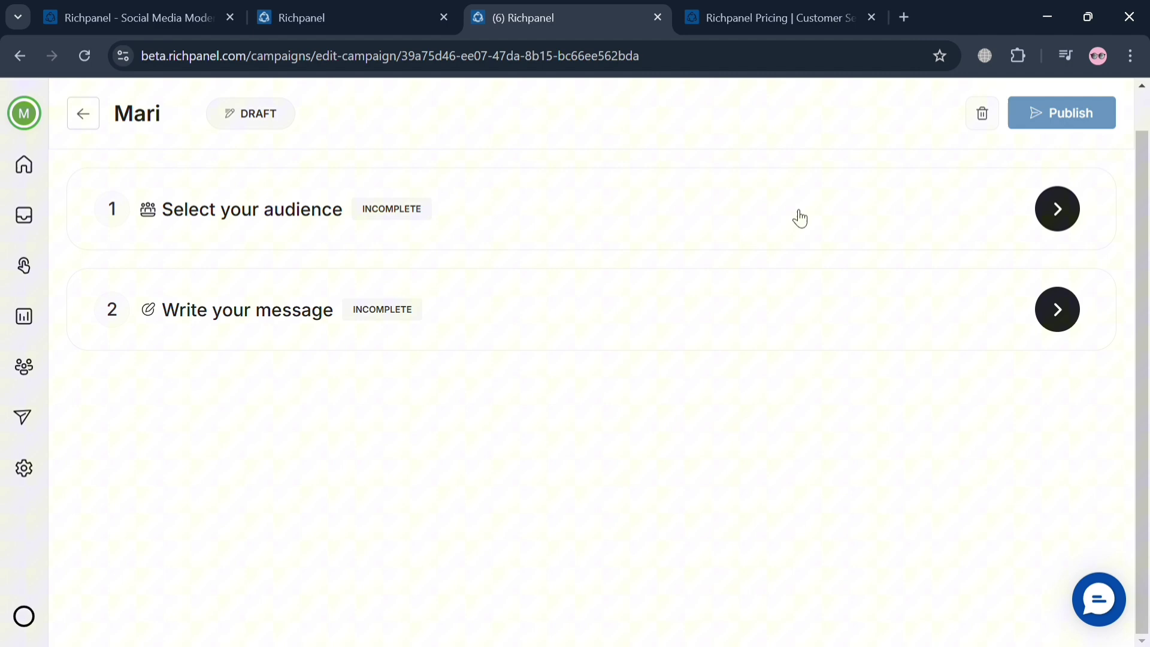
Step: Set the Mari campaign's audience to All Website Visitors instead of business hours, and save
{"action": "left_click", "coordinate": [933, 247]}
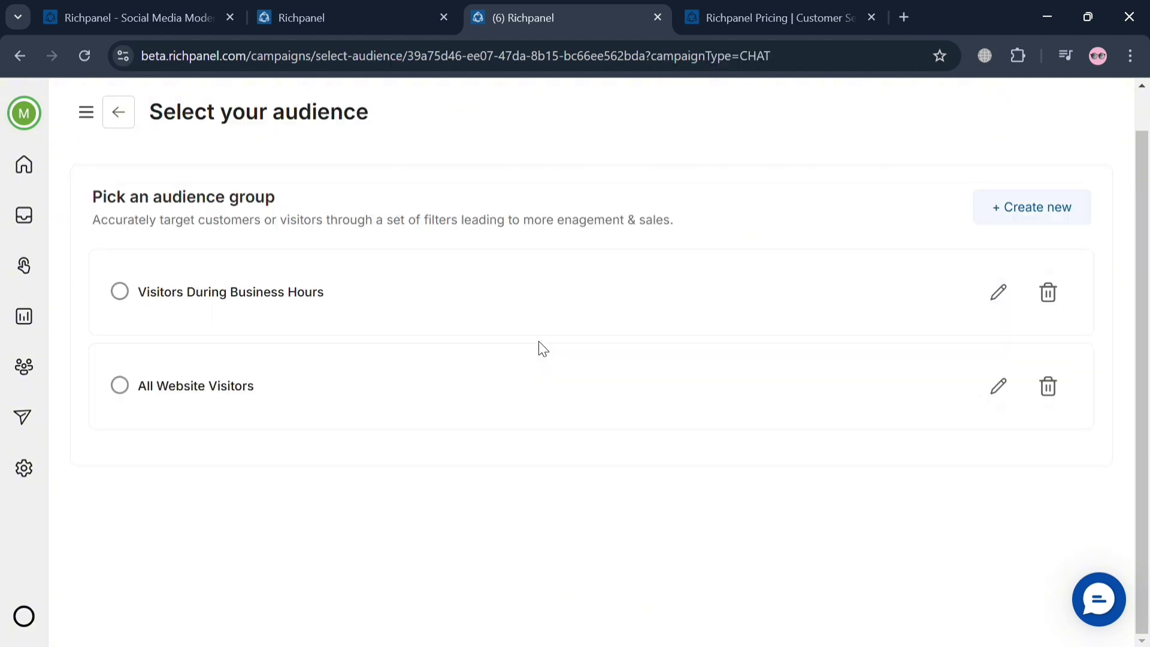
{"action": "left_click", "coordinate": [271, 301]}
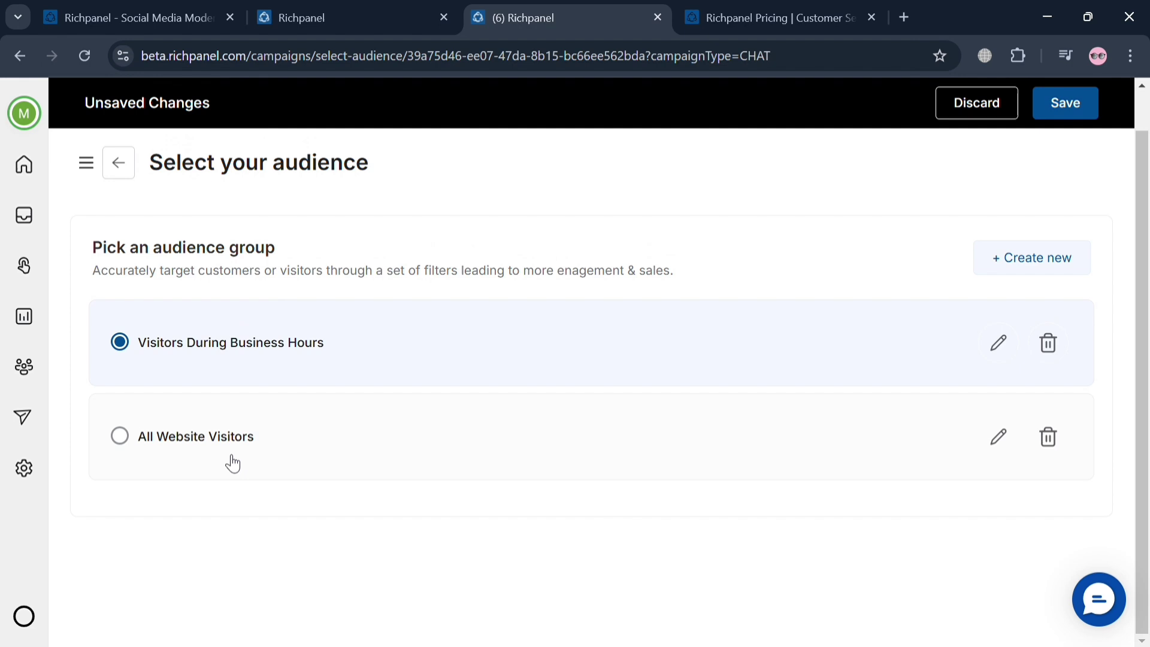
{"action": "left_click", "coordinate": [201, 438]}
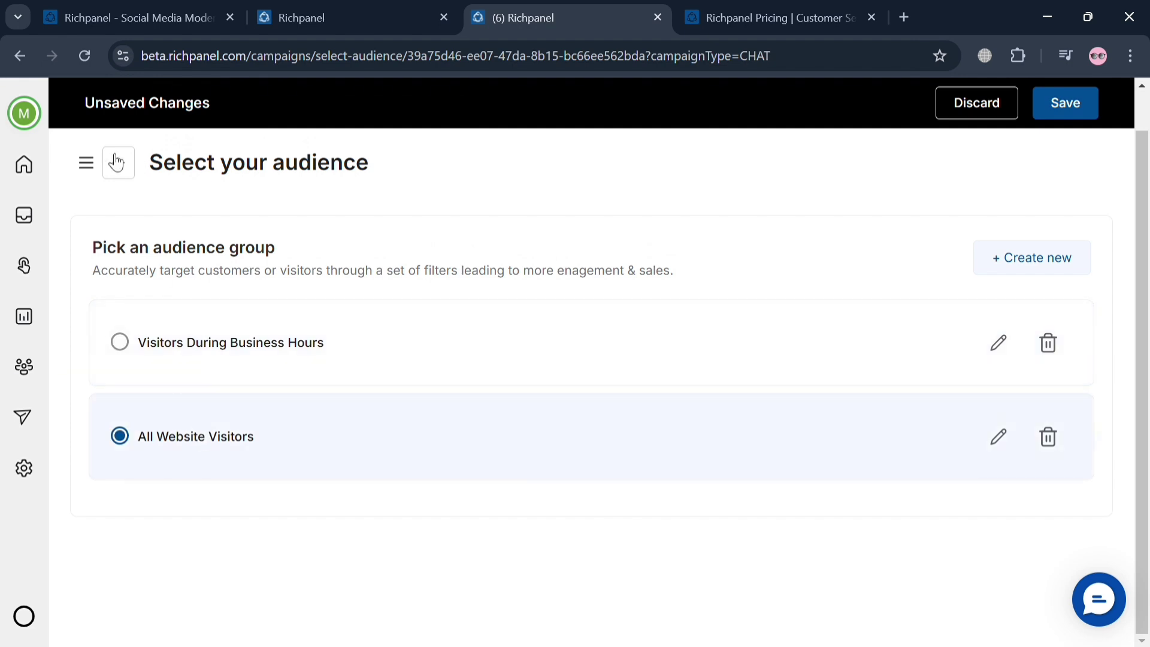
{"action": "left_click", "coordinate": [1072, 111]}
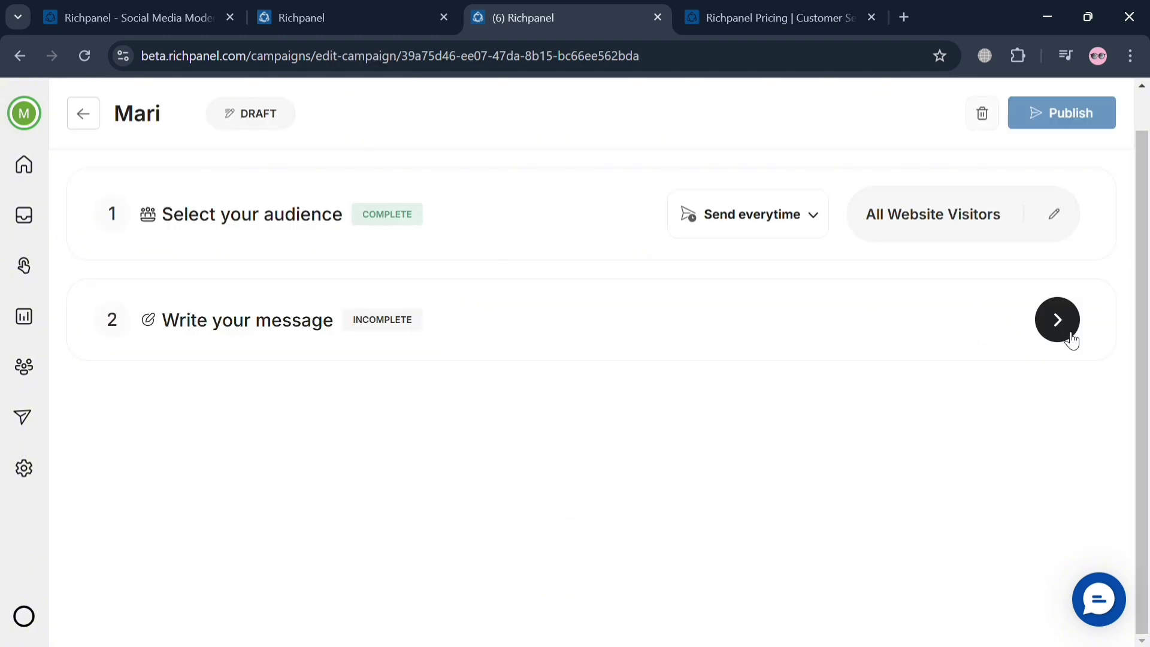
Step: Start writing the Mari campaign message and edit its Reply button text
{"action": "left_click", "coordinate": [1058, 320]}
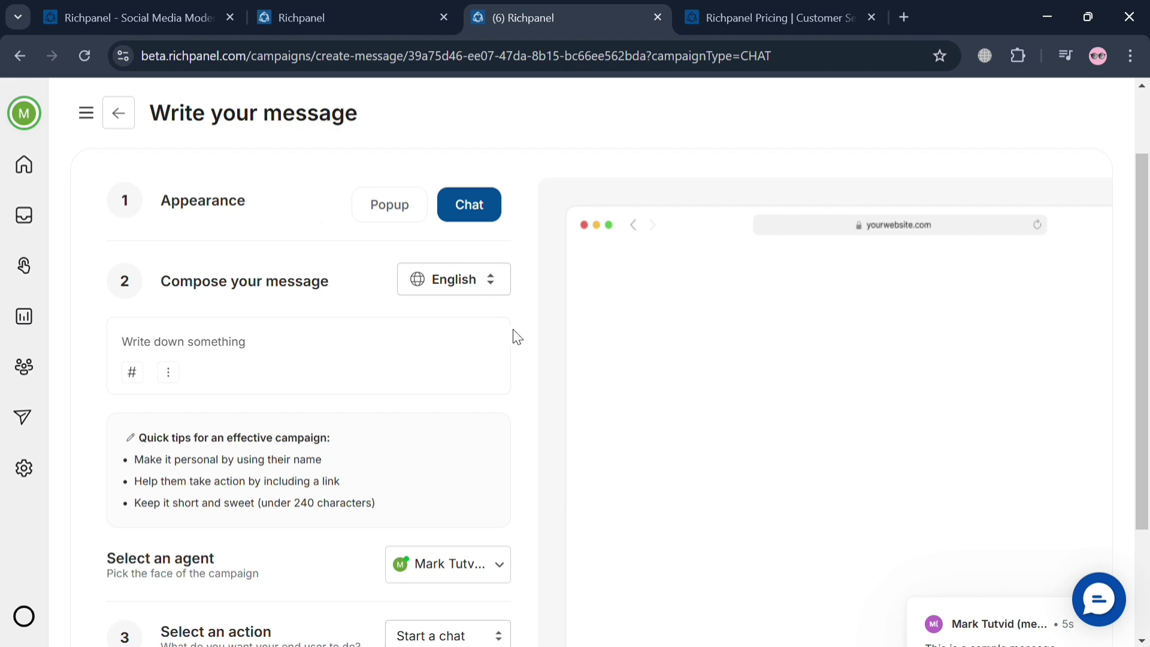
{"action": "scroll", "coordinate": [472, 361], "scroll_direction": "down", "scroll_amount": 3}
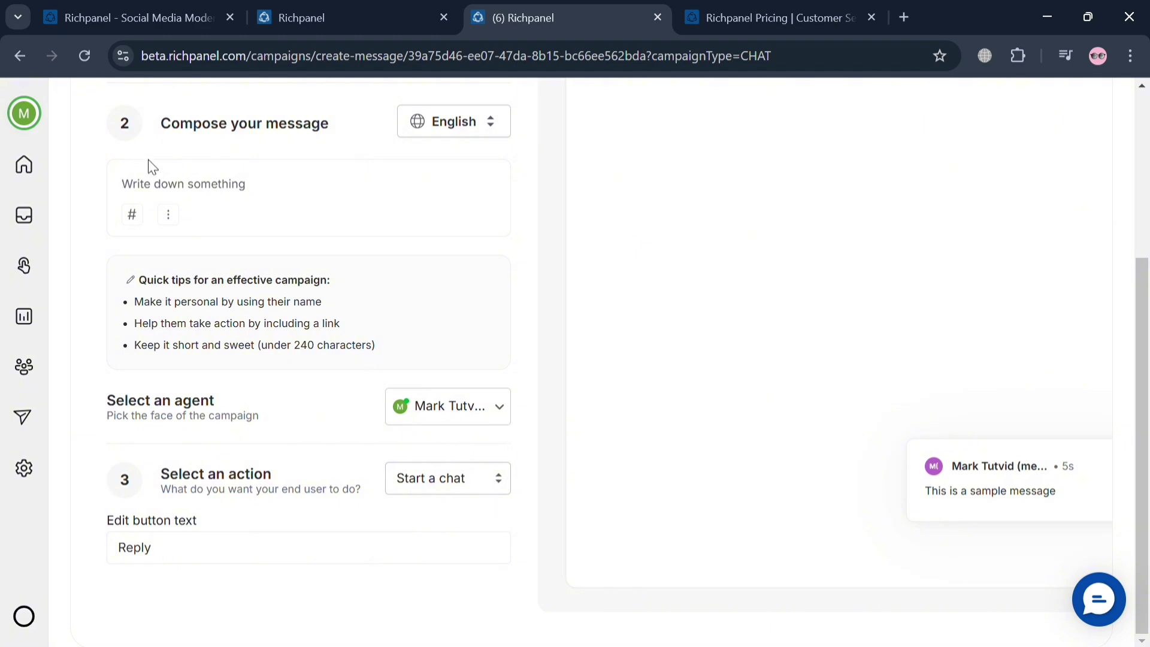
{"action": "scroll", "coordinate": [333, 559], "scroll_direction": "up", "scroll_amount": 5}
{"action": "scroll", "coordinate": [219, 402], "scroll_direction": "down", "scroll_amount": 4}
{"action": "left_click", "coordinate": [200, 571]}
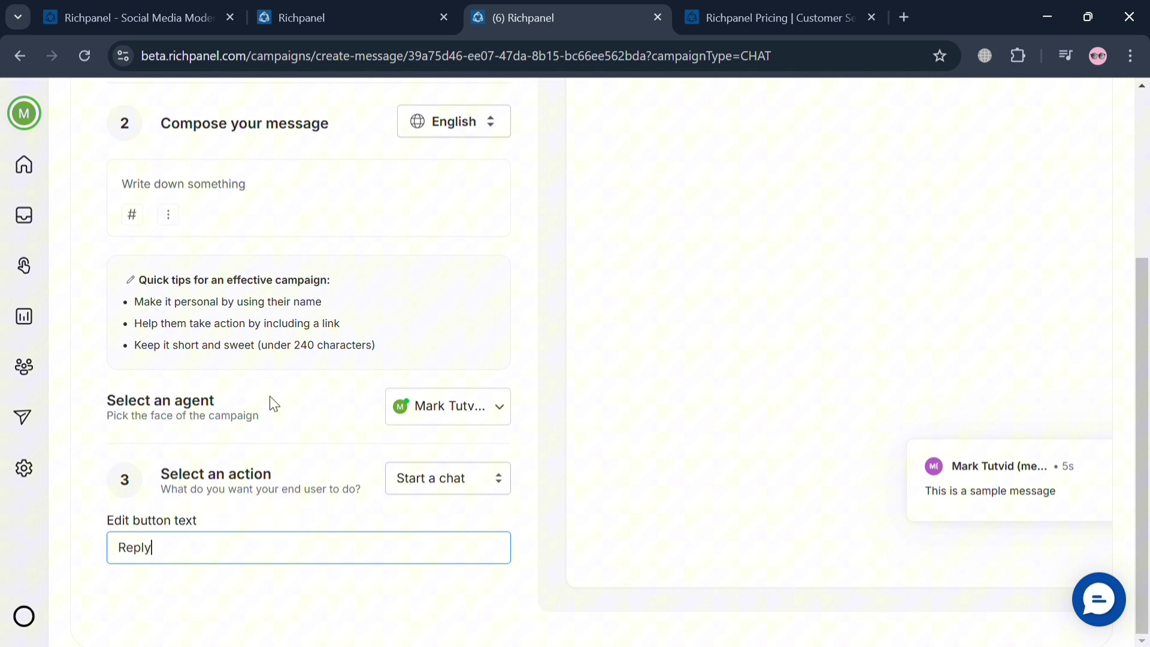
Step: Return to the campaign overview, discarding the unsaved message changes
{"action": "scroll", "coordinate": [77, 180], "scroll_direction": "up", "scroll_amount": 4}
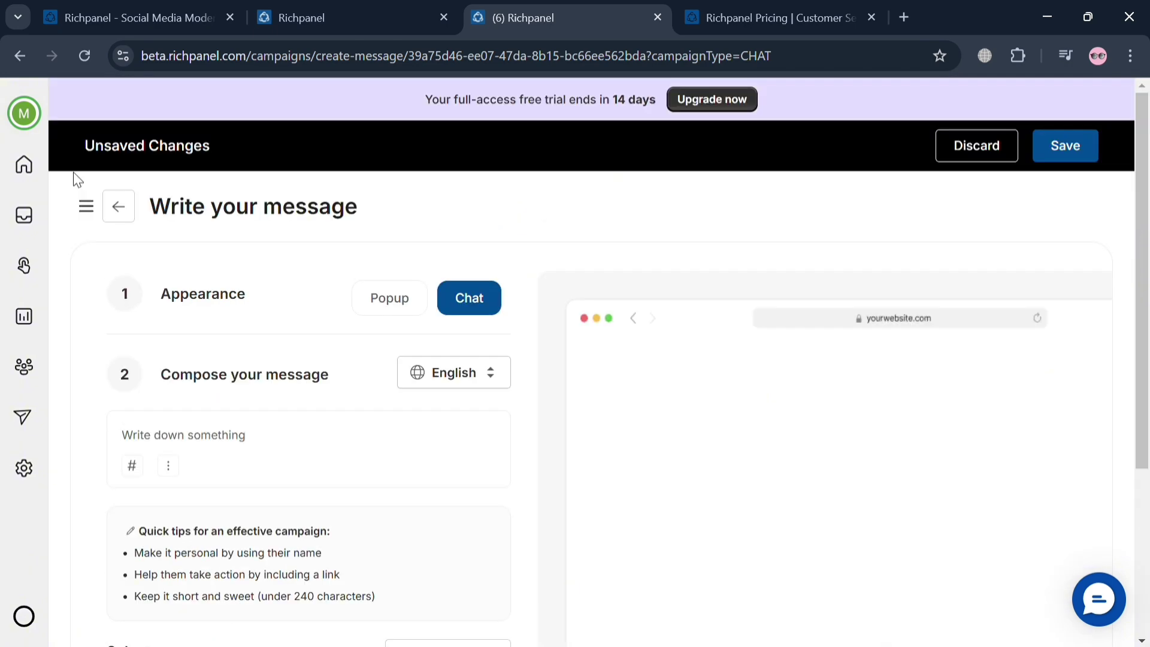
{"action": "left_click", "coordinate": [112, 212]}
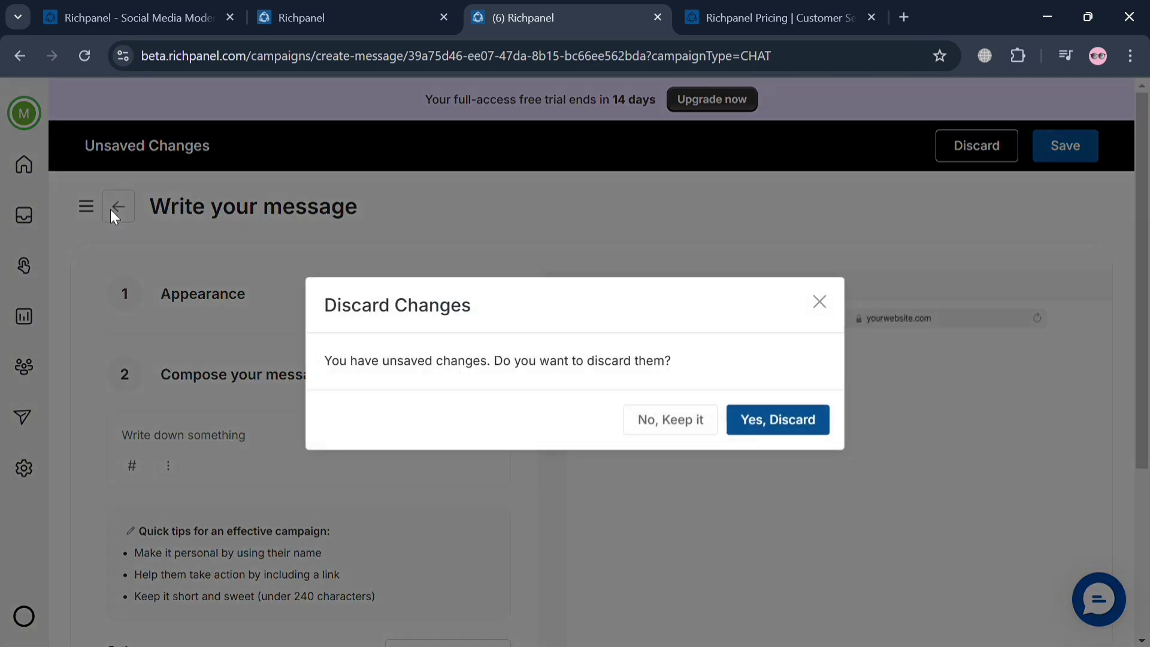
{"action": "left_click", "coordinate": [805, 429]}
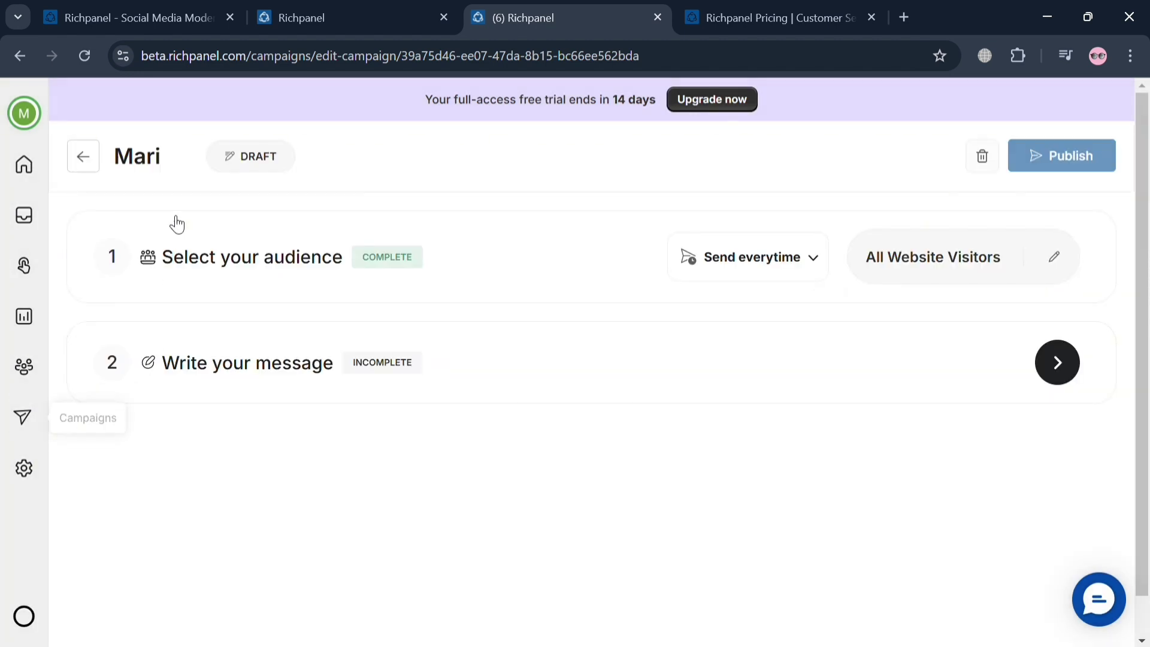
Step: Filter the campaign list to Chat, then Ticket campaigns, and close the Create campaign window unused
{"action": "left_click", "coordinate": [84, 155]}
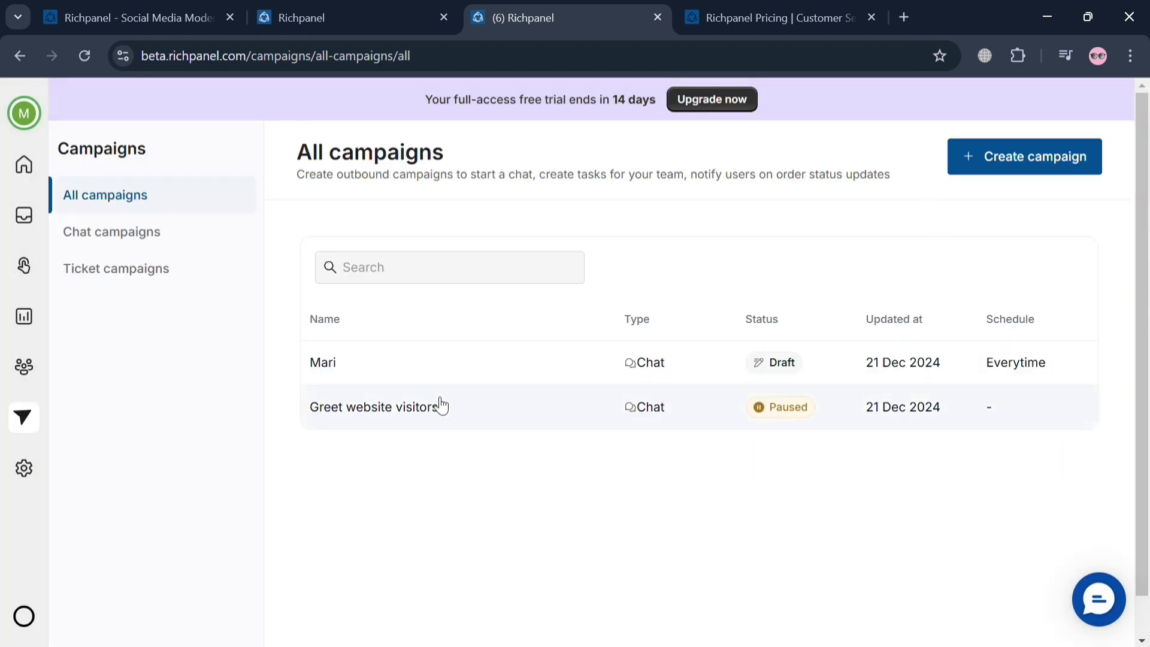
{"action": "left_click", "coordinate": [144, 245]}
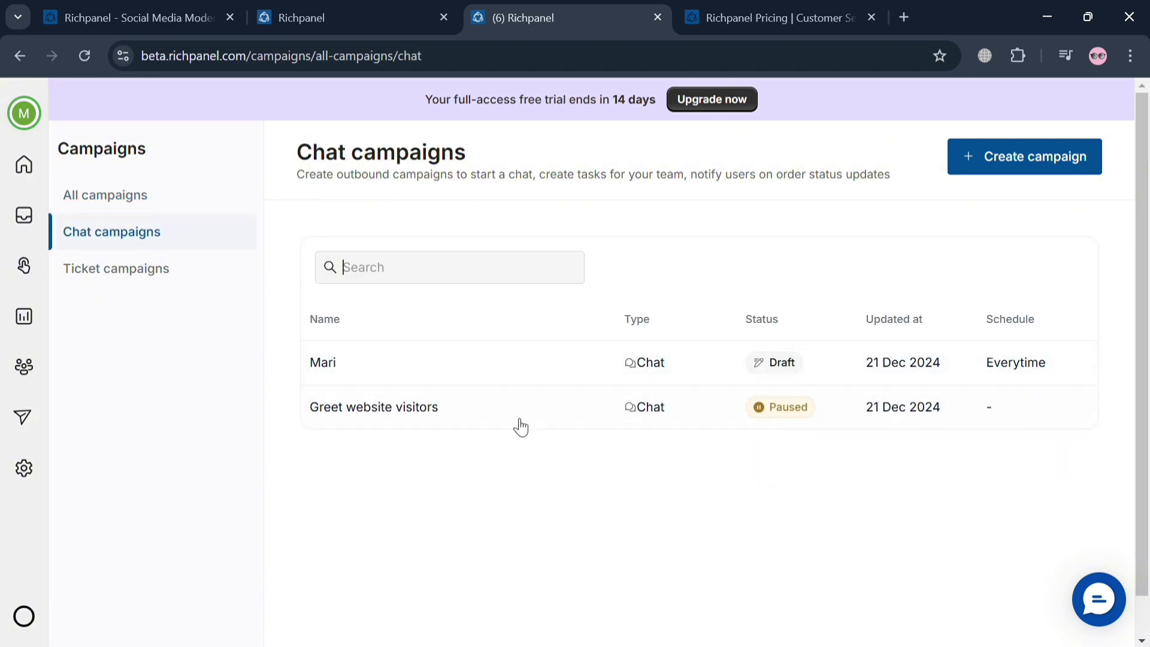
{"action": "left_click", "coordinate": [179, 276]}
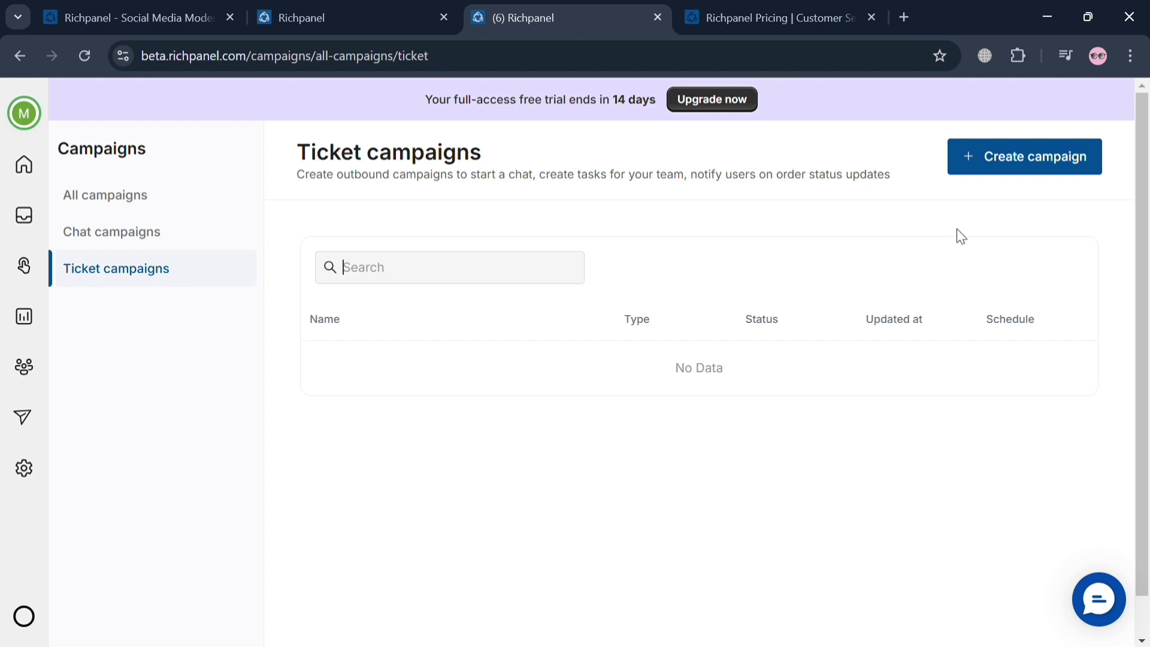
{"action": "left_click", "coordinate": [995, 150]}
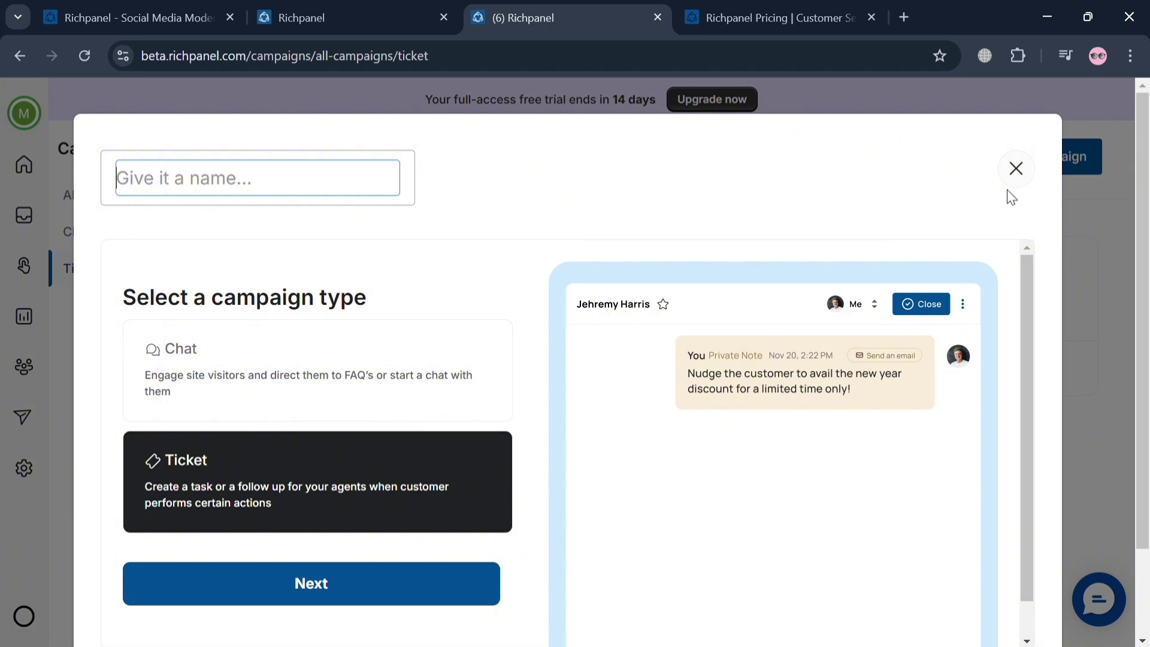
{"action": "left_click", "coordinate": [1015, 169]}
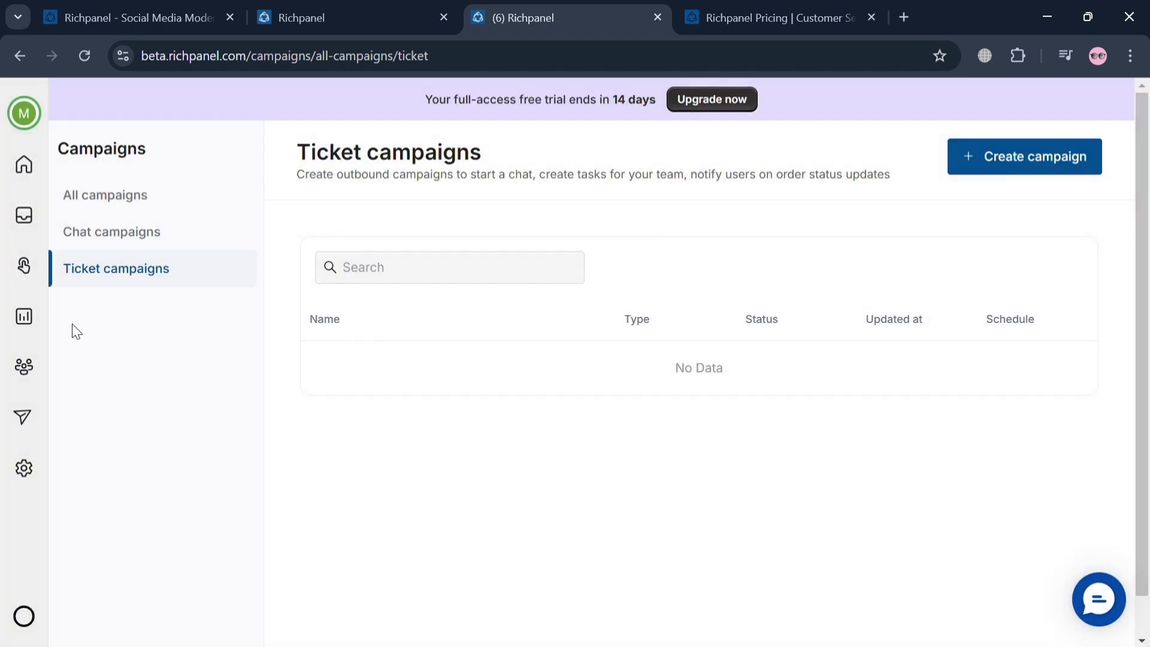
Step: Browse the SMS, Aircall, WhatsApp and Hello Rep channel settings, ending on Assignment
{"action": "left_click", "coordinate": [25, 471]}
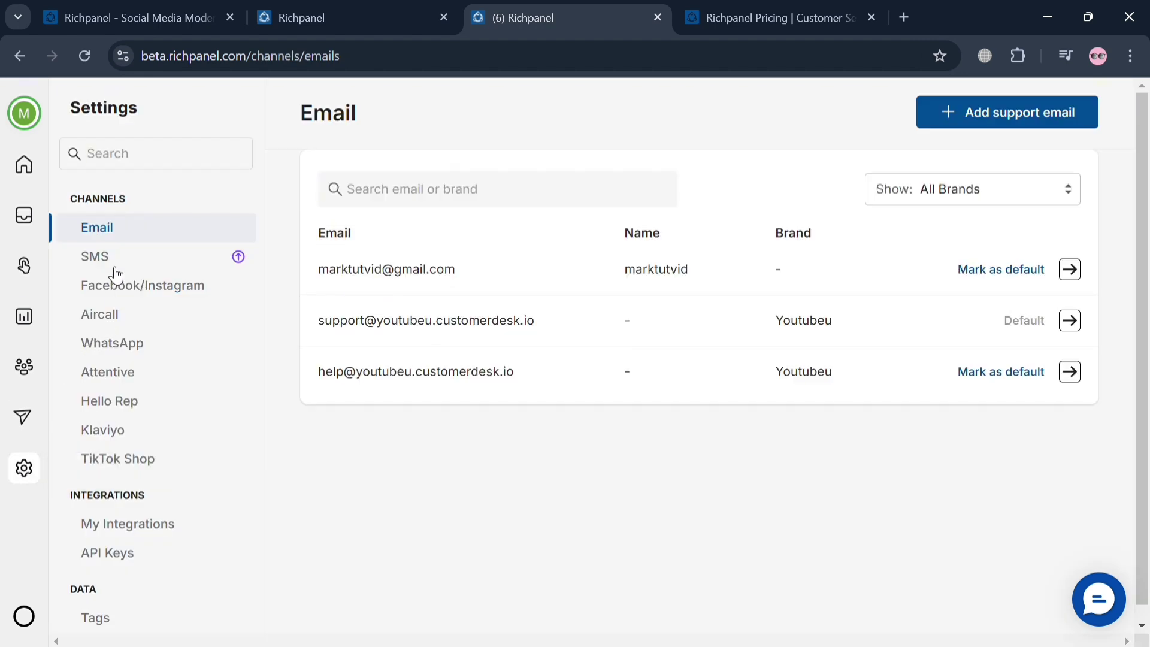
{"action": "left_click", "coordinate": [109, 265]}
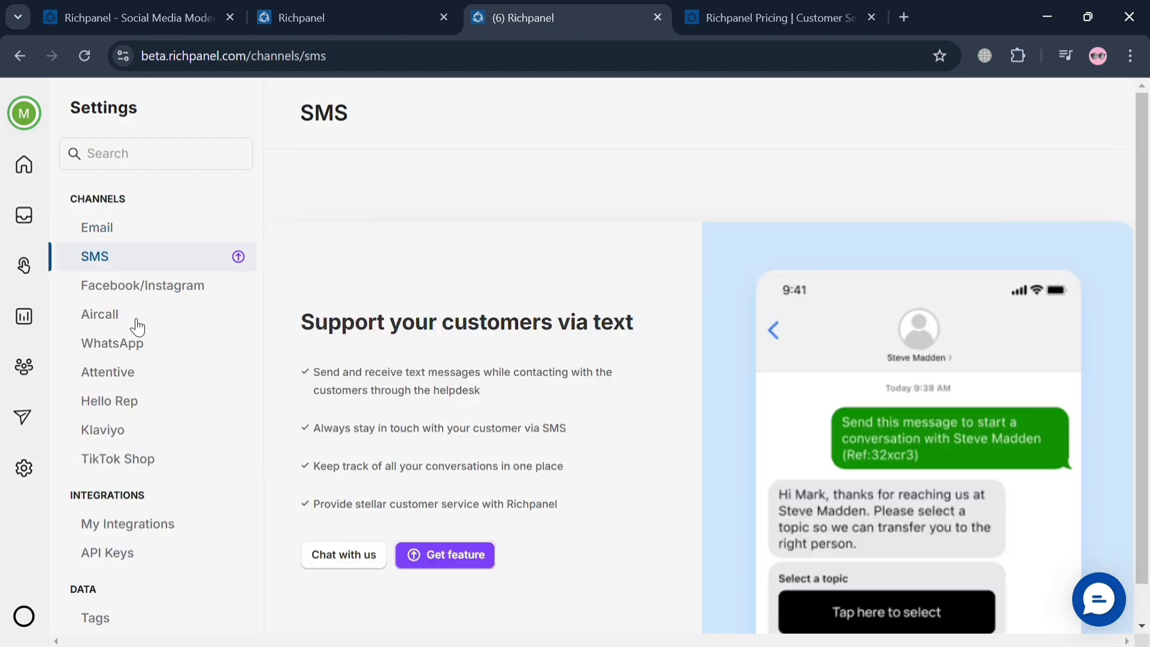
{"action": "scroll", "coordinate": [162, 463], "scroll_direction": "down", "scroll_amount": 1}
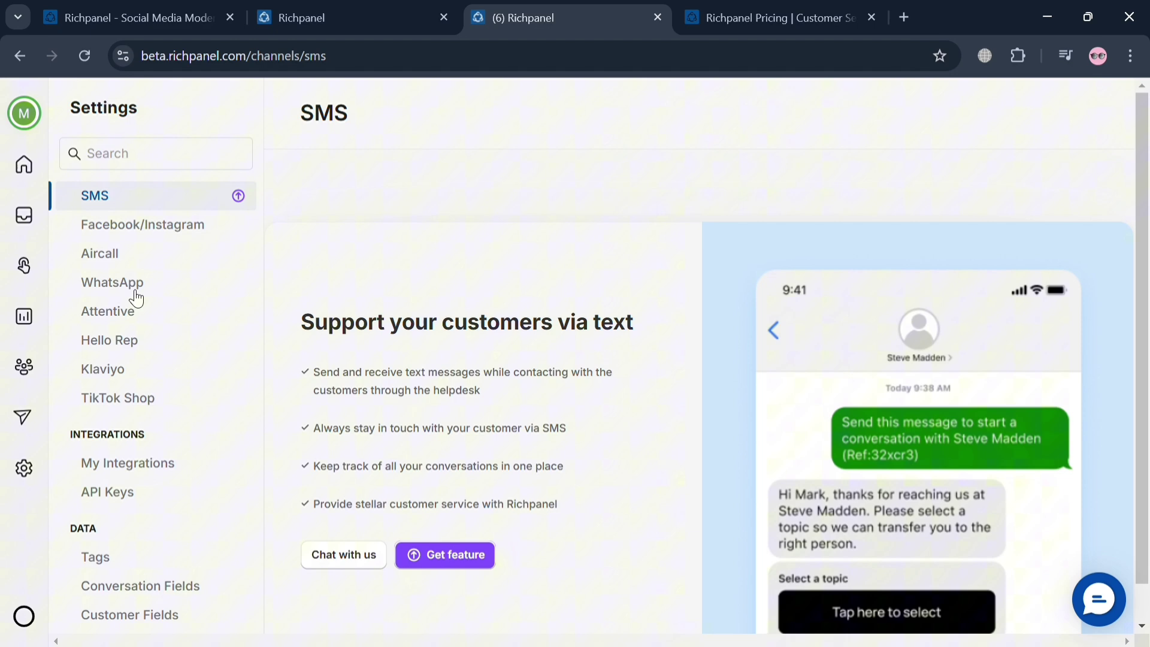
{"action": "left_click", "coordinate": [134, 268]}
{"action": "left_click", "coordinate": [134, 287]}
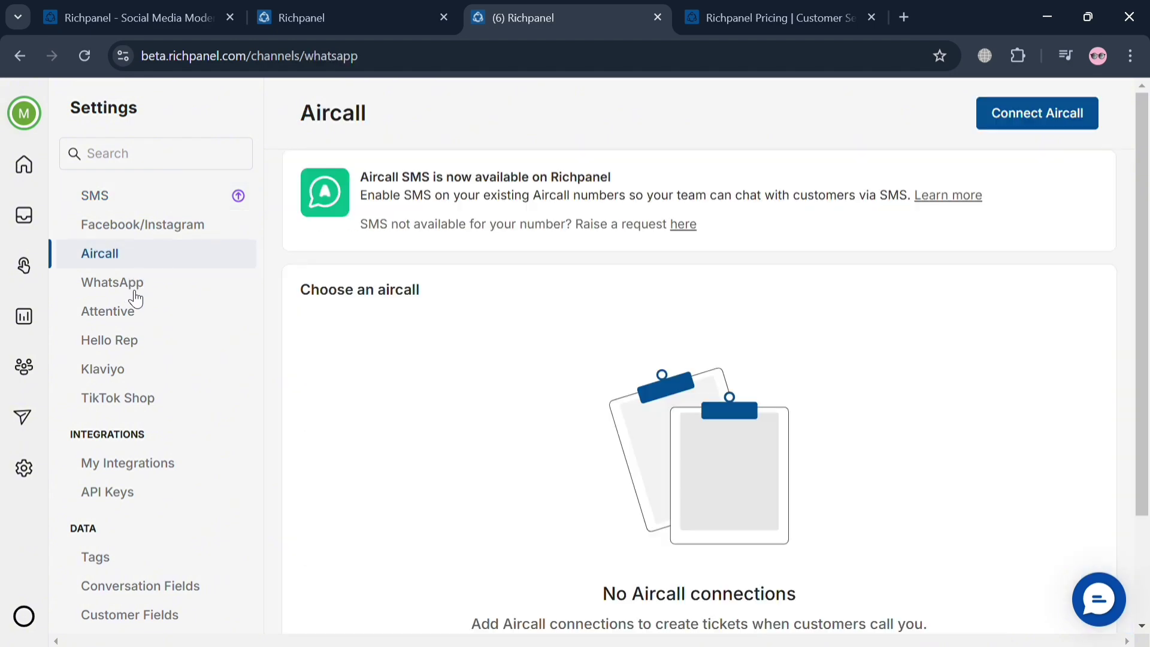
{"action": "left_click", "coordinate": [141, 341]}
{"action": "scroll", "coordinate": [142, 352], "scroll_direction": "down", "scroll_amount": 4}
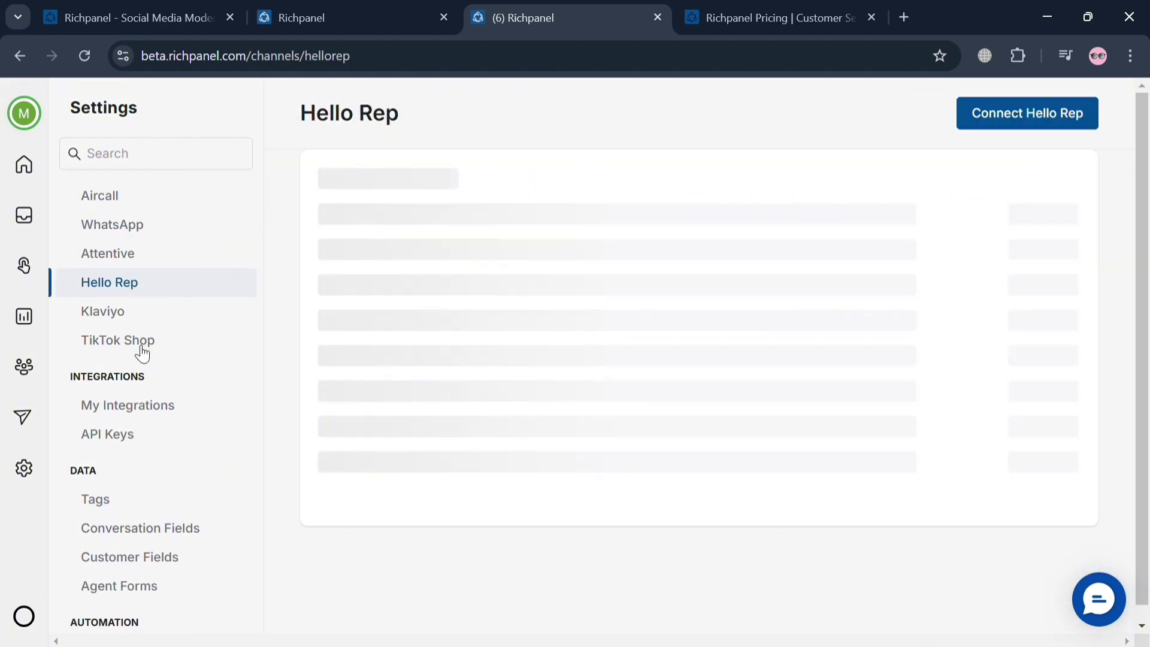
{"action": "scroll", "coordinate": [131, 430], "scroll_direction": "down", "scroll_amount": 2}
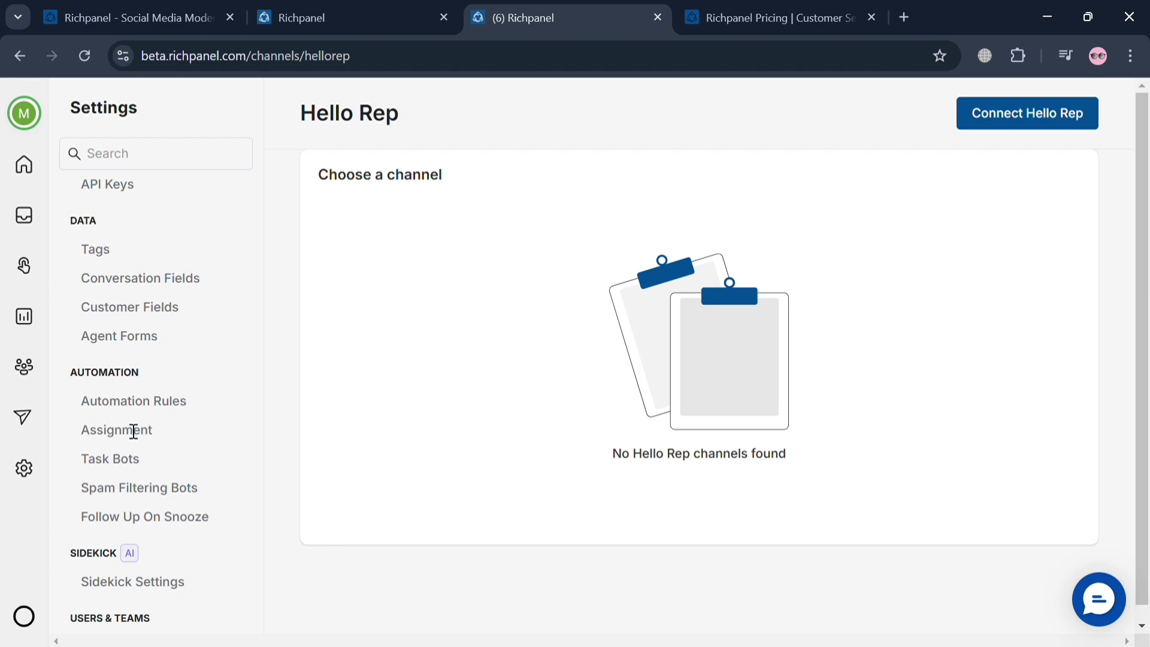
{"action": "left_click", "coordinate": [131, 430]}
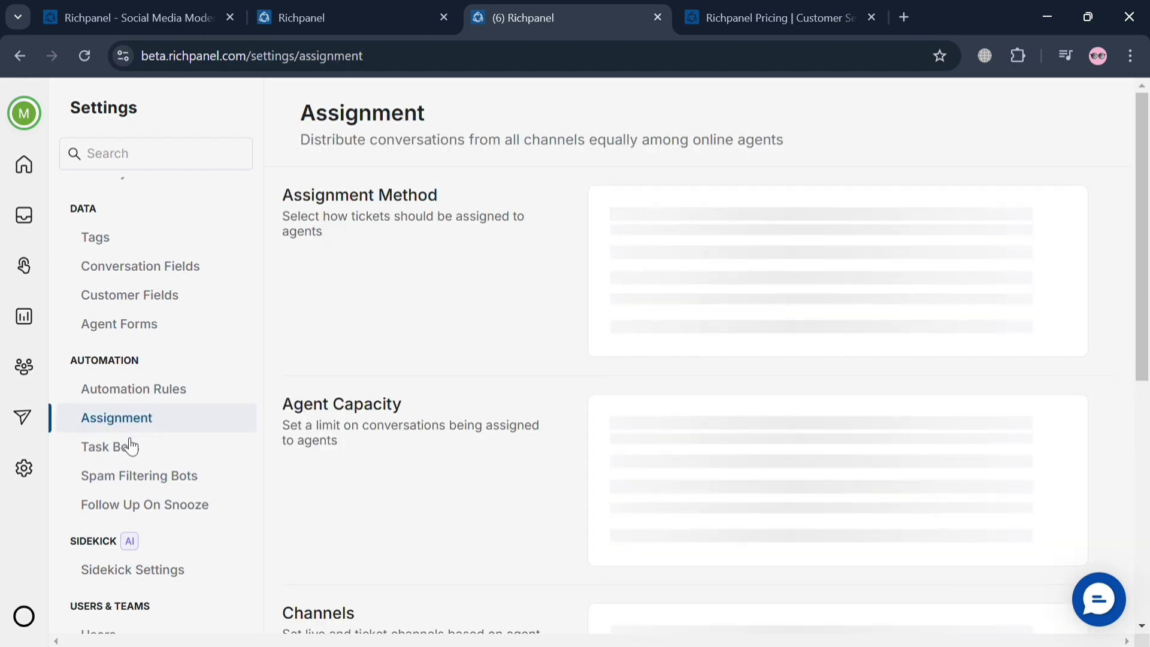
Step: Stay on Assignment with unsaved changes instead of leaving for Task Bots or Spam Filtering Bots
{"action": "left_click", "coordinate": [127, 445]}
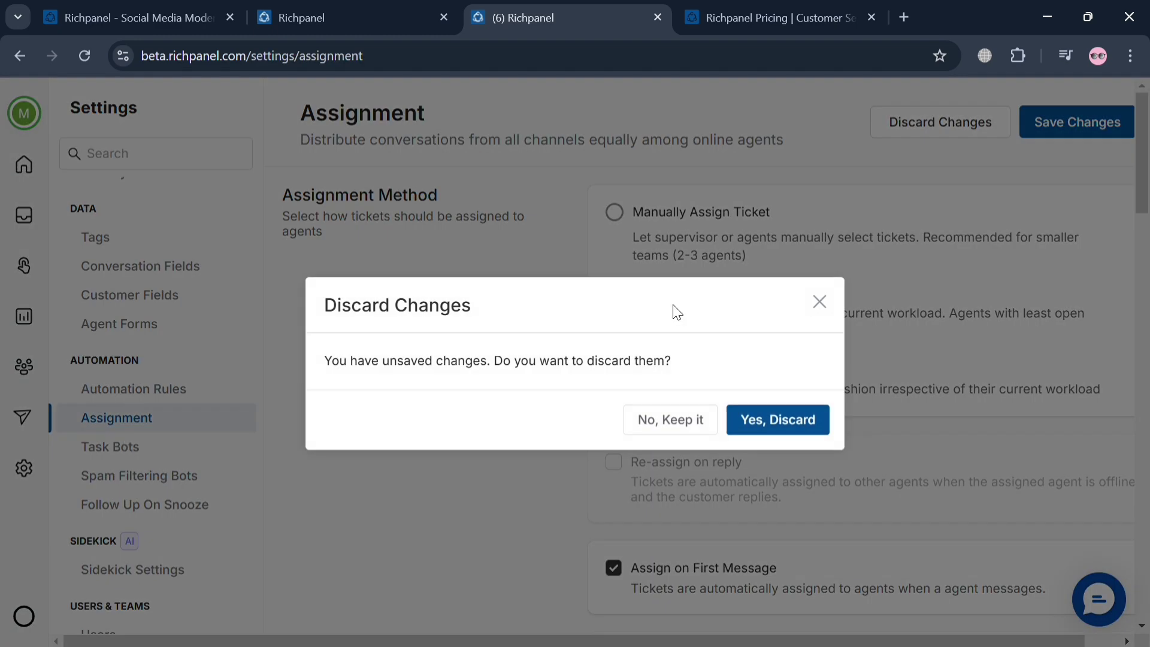
{"action": "left_click", "coordinate": [819, 302]}
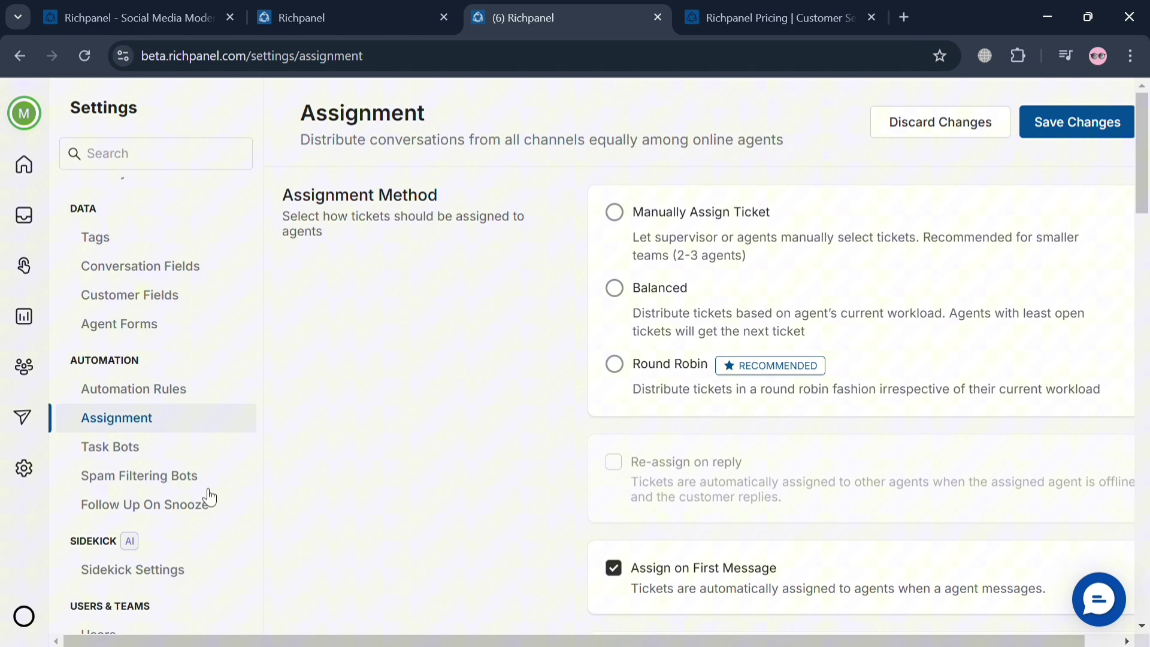
{"action": "scroll", "coordinate": [151, 477], "scroll_direction": "down", "scroll_amount": 4}
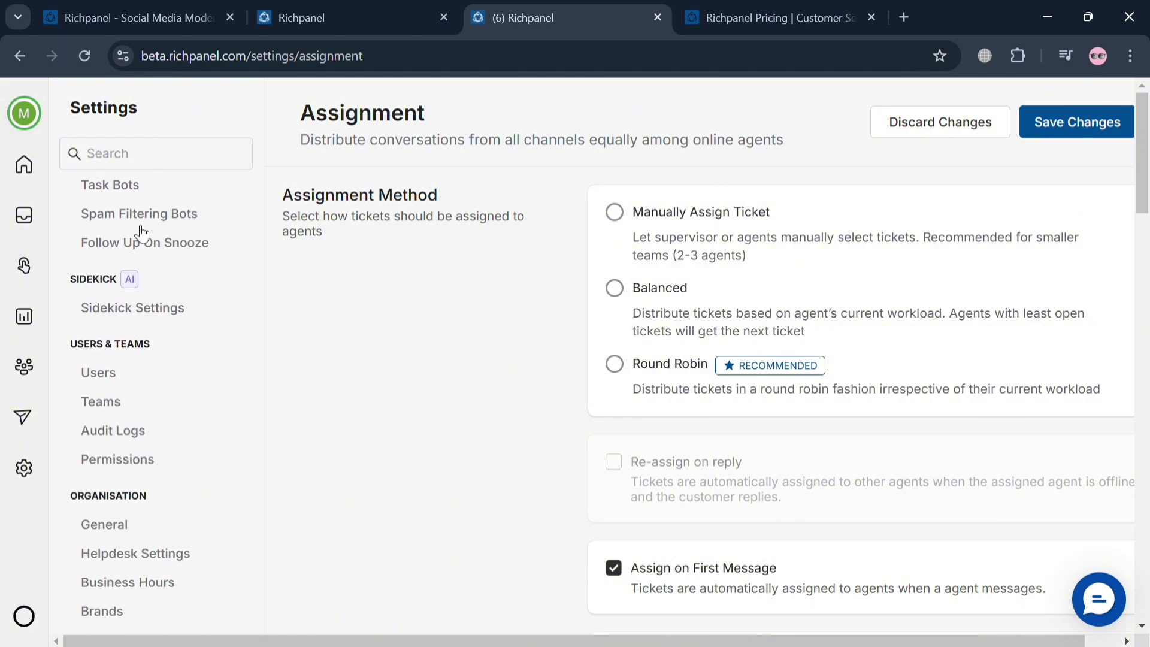
{"action": "left_click", "coordinate": [137, 214]}
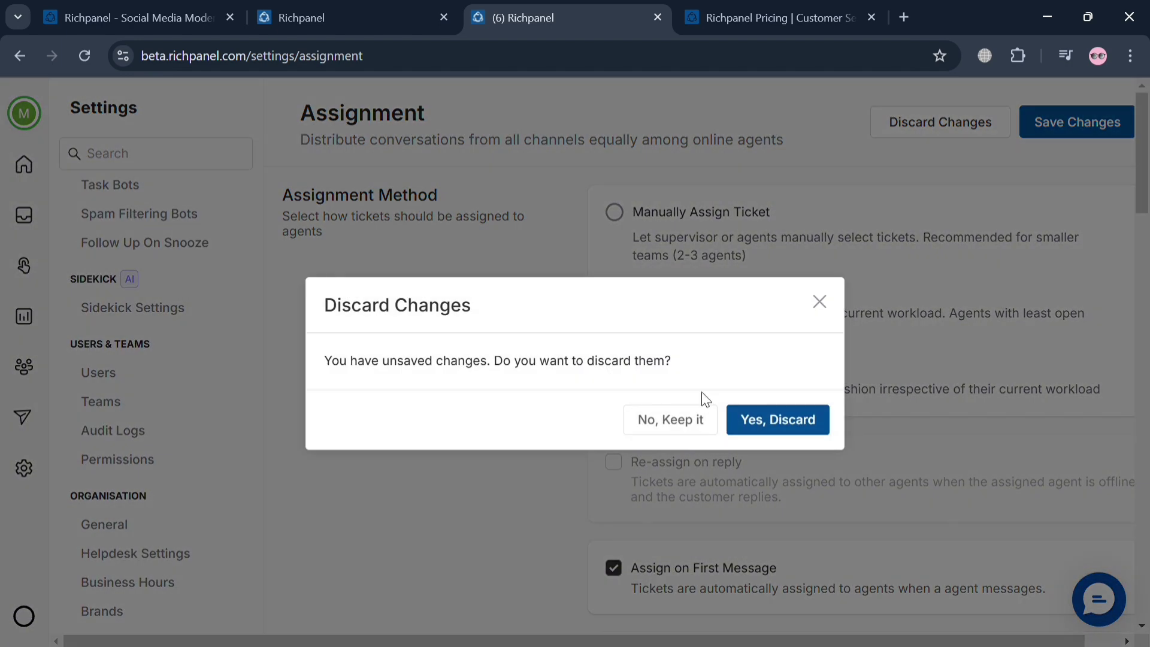
{"action": "left_click", "coordinate": [699, 419]}
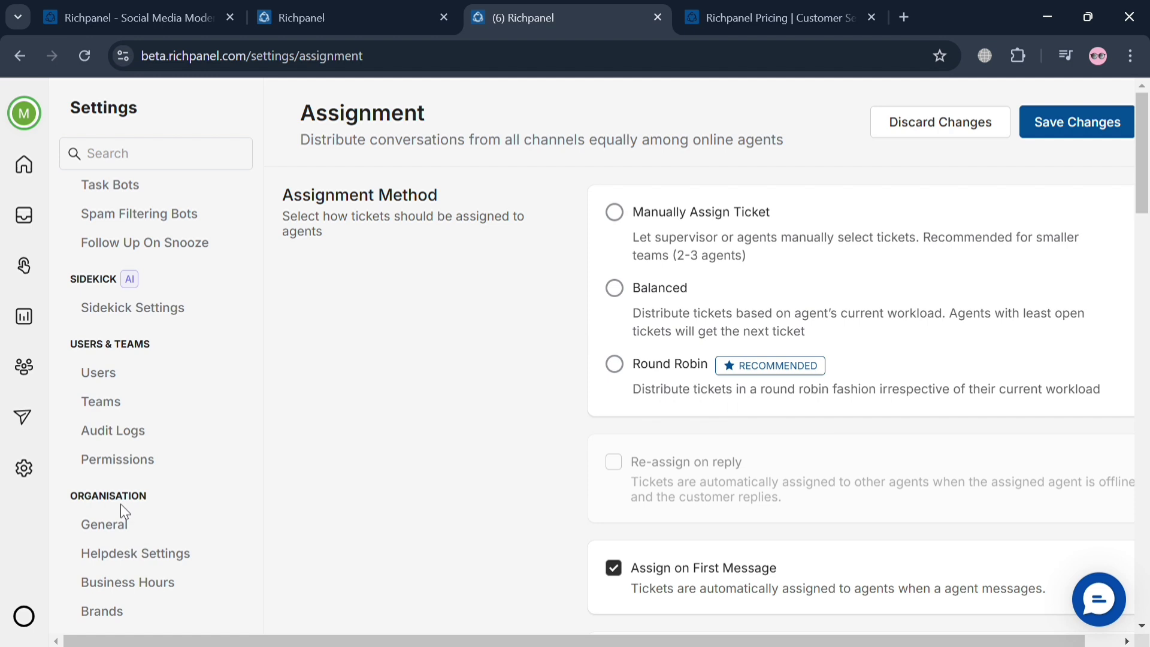
Step: Save the assignment settings, then return Home and open the profile and availability menu
{"action": "scroll", "coordinate": [120, 504], "scroll_direction": "down", "scroll_amount": 6}
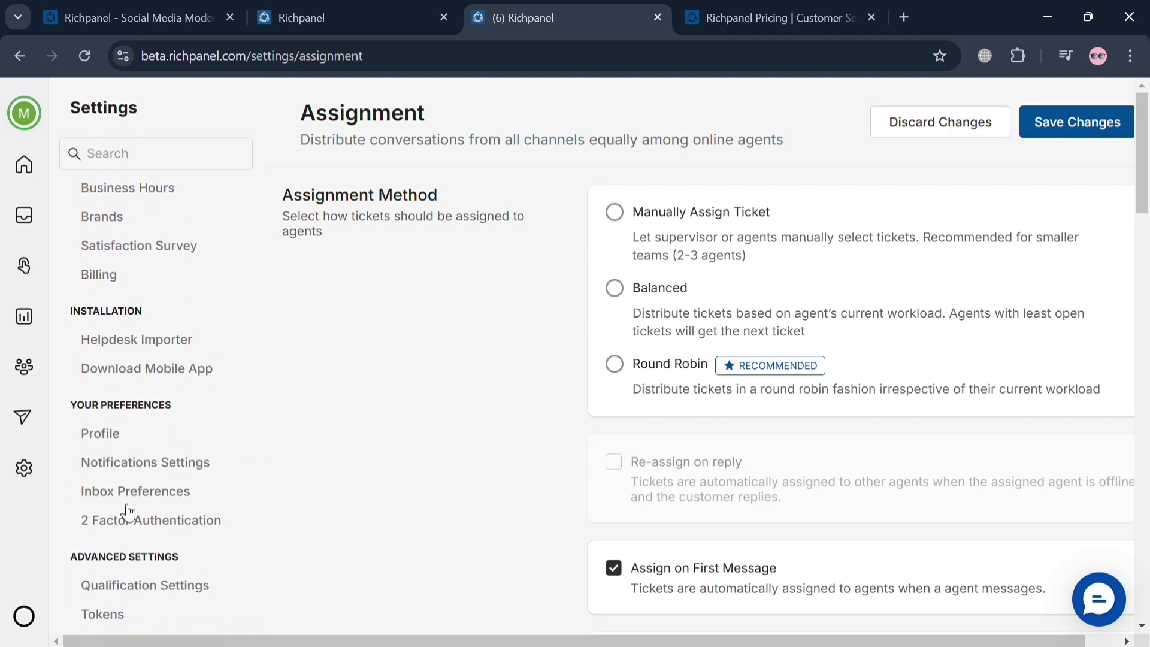
{"action": "scroll", "coordinate": [128, 512], "scroll_direction": "down", "scroll_amount": 3}
{"action": "scroll", "coordinate": [128, 512], "scroll_direction": "up", "scroll_amount": 10}
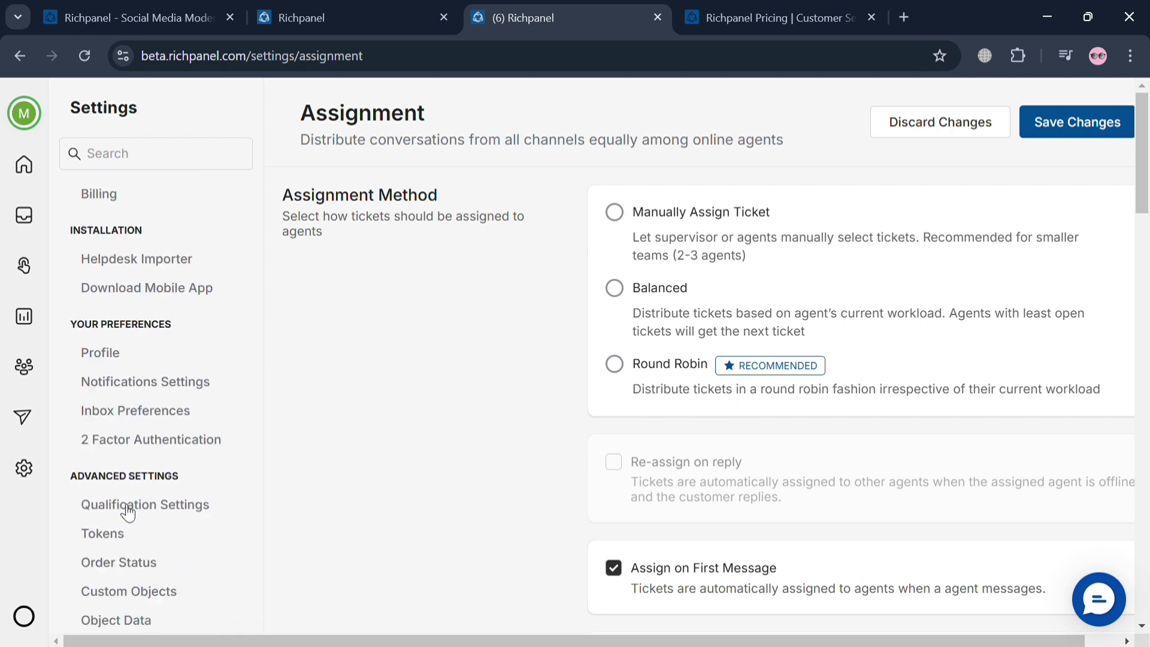
{"action": "left_click", "coordinate": [1099, 122]}
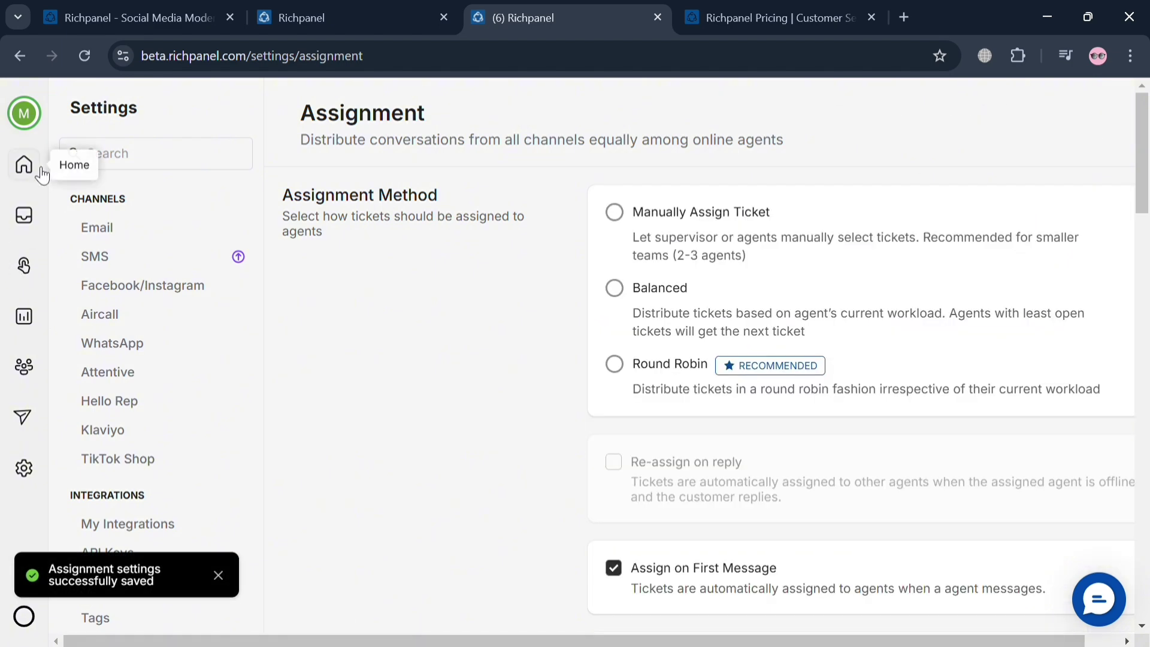
{"action": "left_click", "coordinate": [42, 174]}
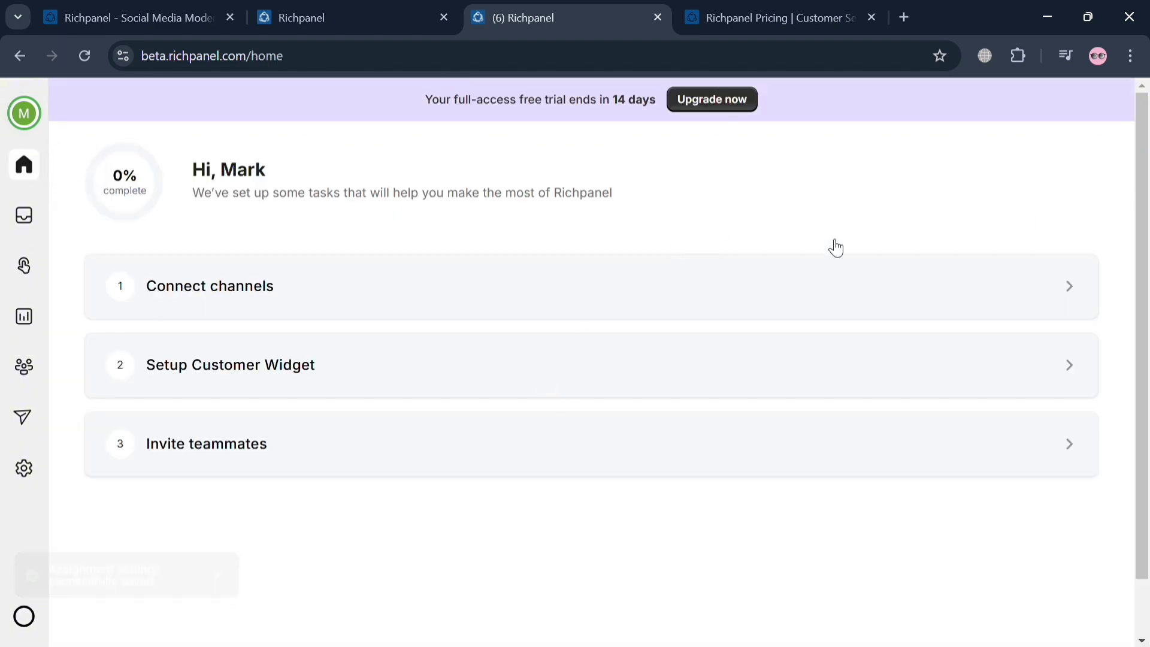
{"action": "left_click", "coordinate": [24, 113]}
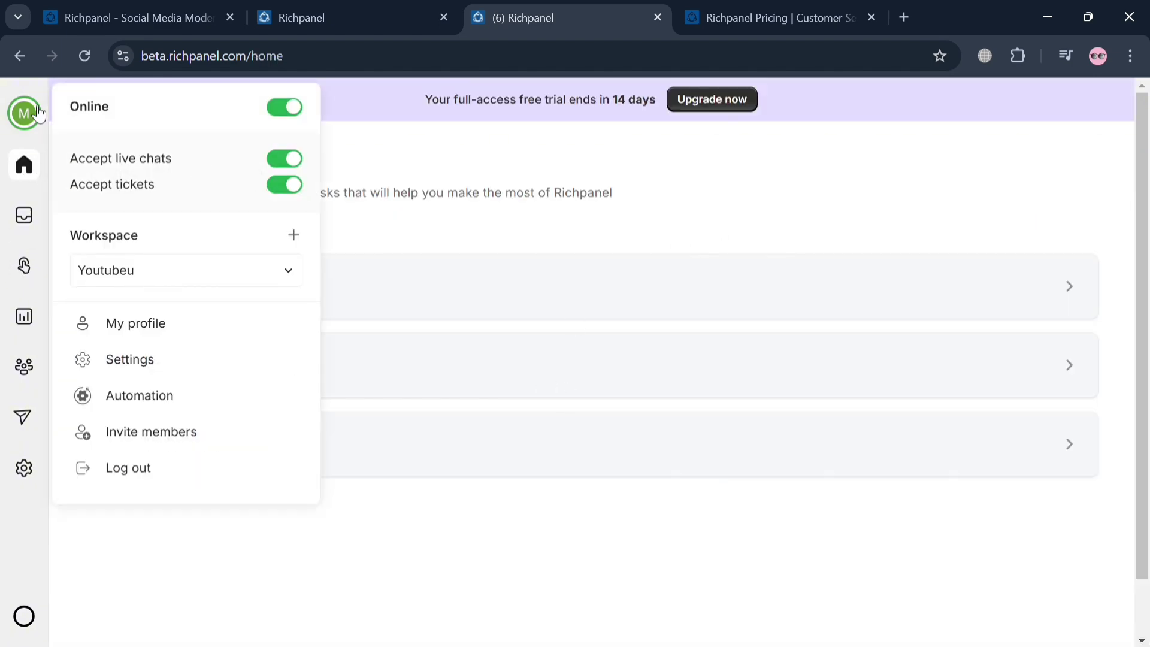